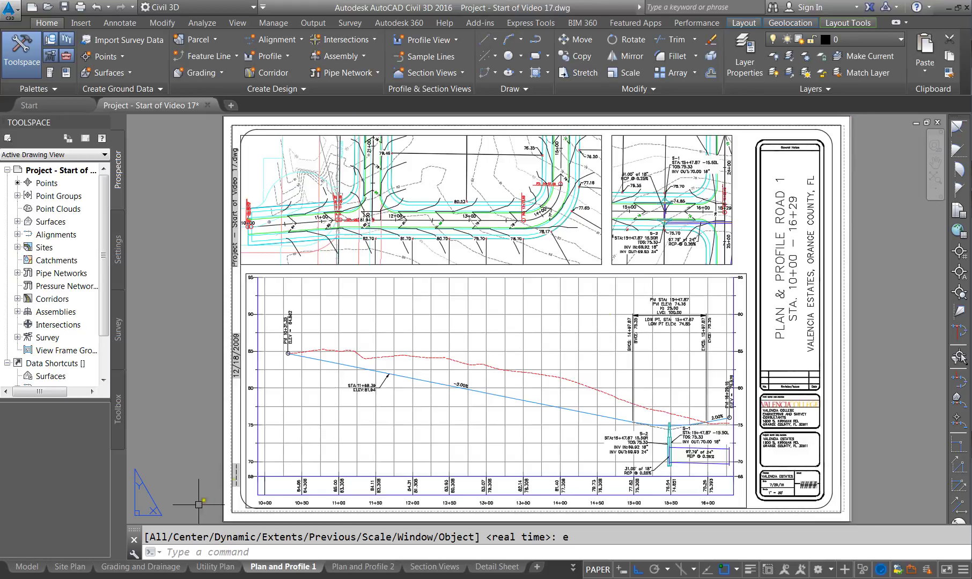
Step: Open the Site Plan layout and examine the parcel line labels around lots 9 to 13
click(77, 569)
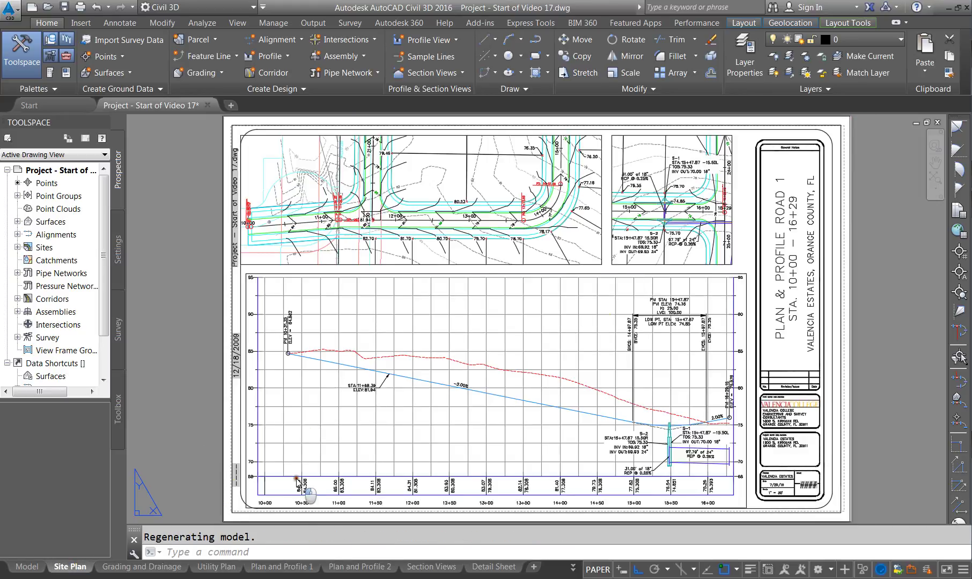
scroll(449, 329, up, 6)
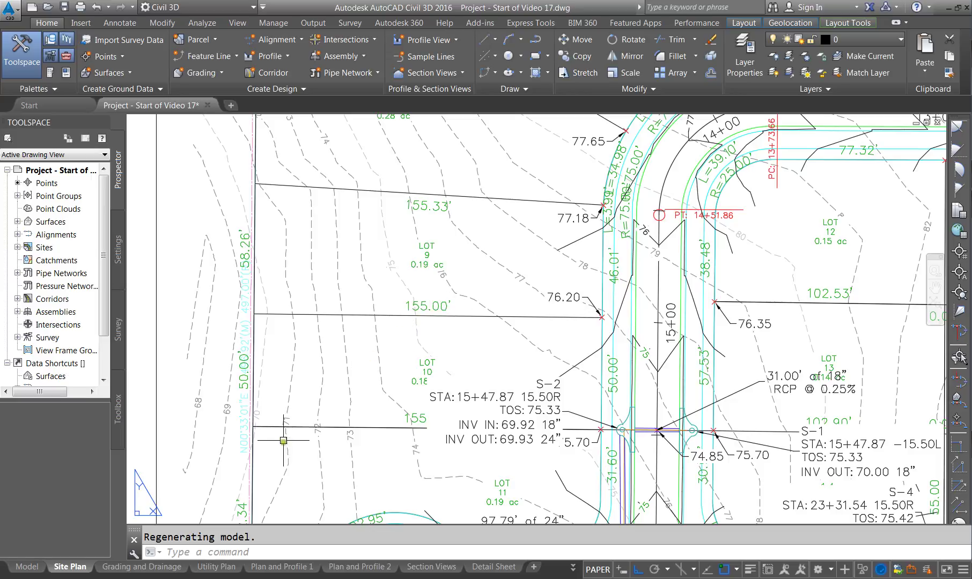
scroll(359, 291, down, 2)
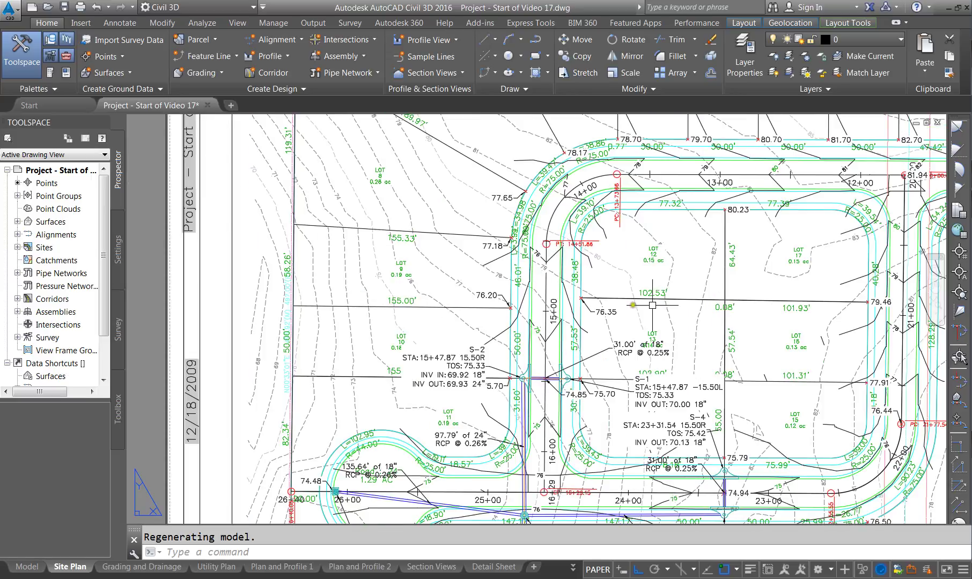
scroll(656, 258, up, 2)
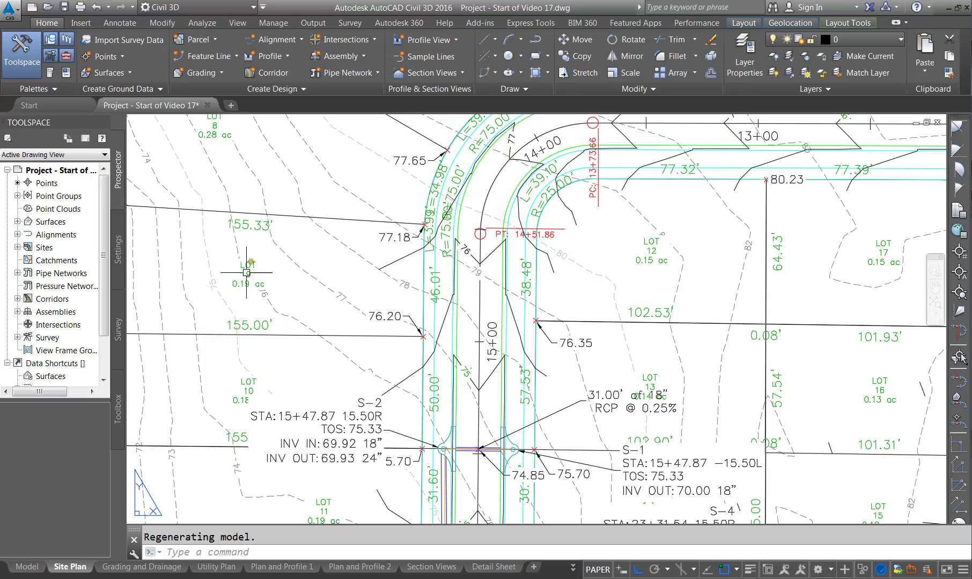
Step: In model space, show the properties of the 155.33' parcel segment label above lot 9 and close the Toolspace
click(36, 567)
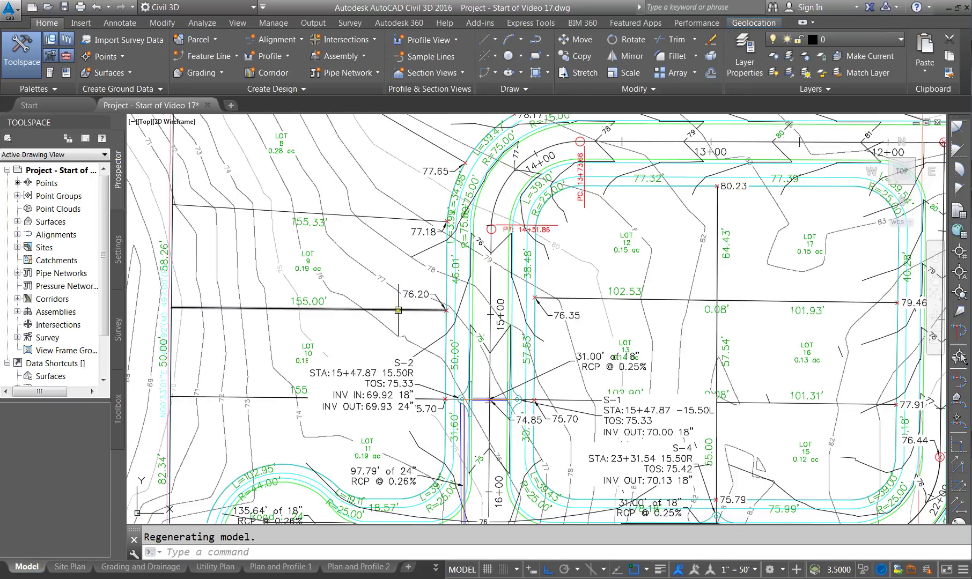
scroll(389, 321, down, 1)
scroll(286, 325, up, 2)
scroll(398, 204, down, 1)
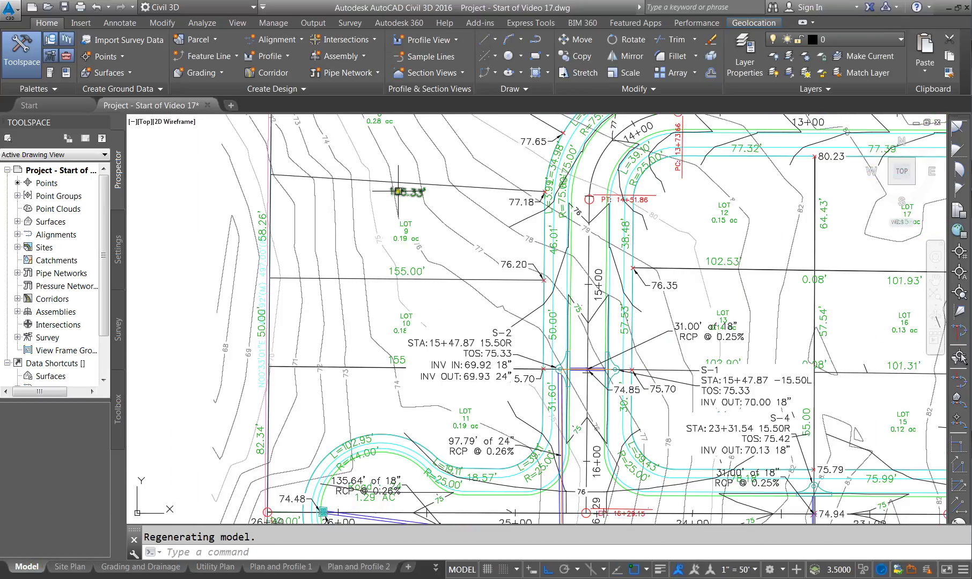
click(401, 191)
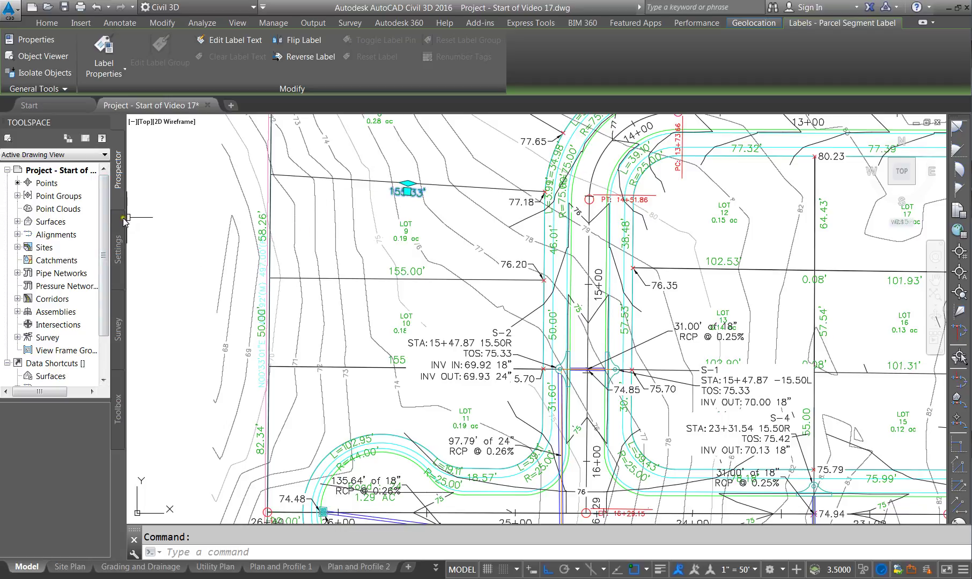
drag(126, 220, 214, 220)
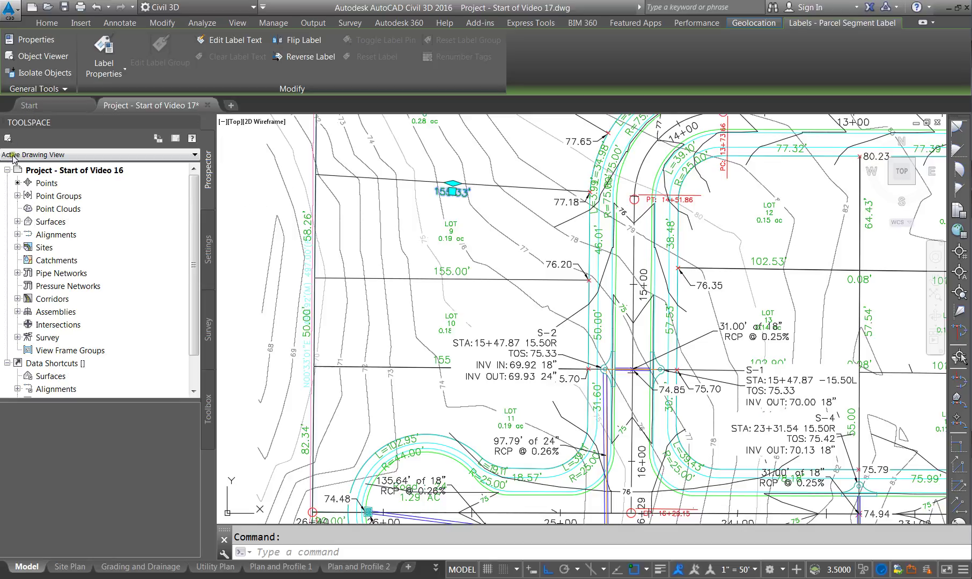
text(pr)
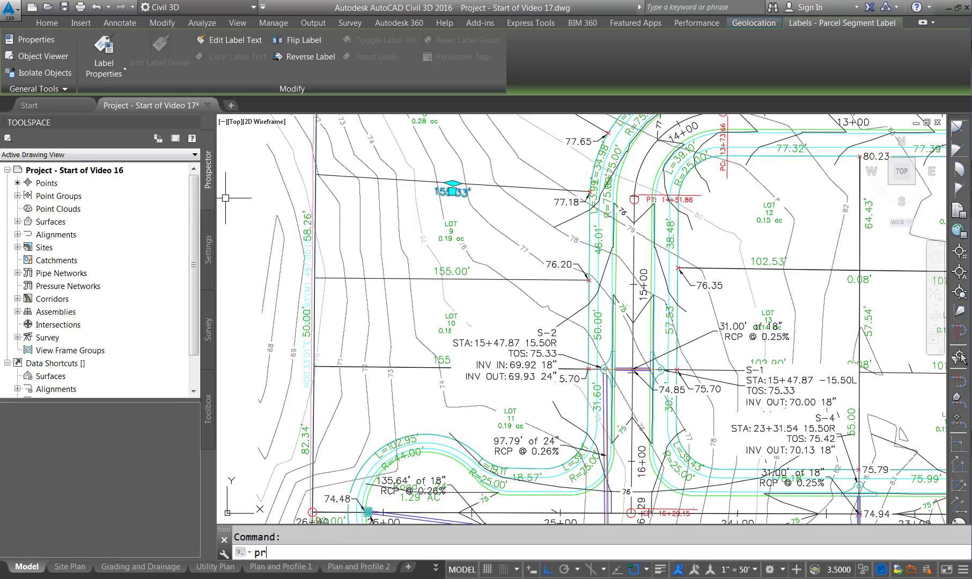
key(Return)
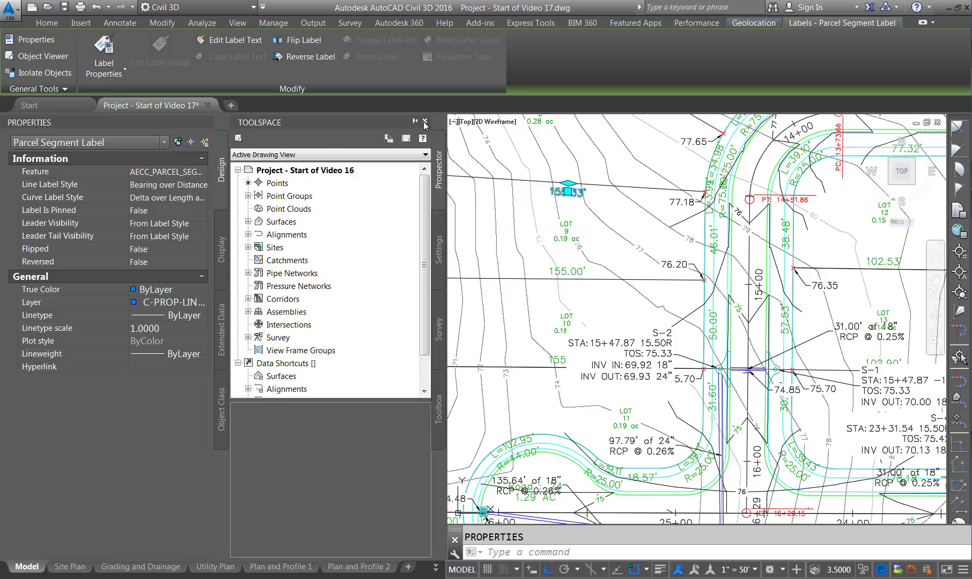
click(426, 120)
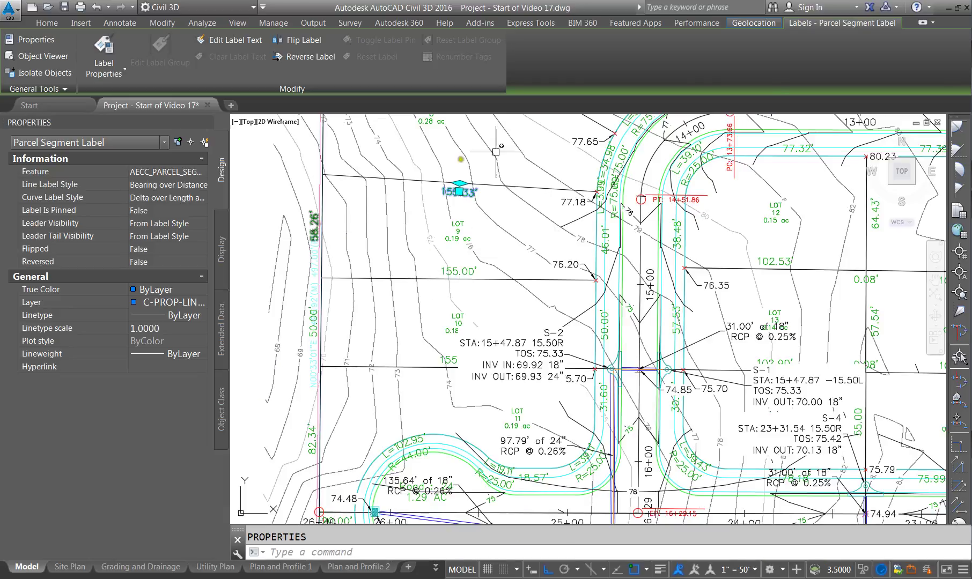
click(323, 228)
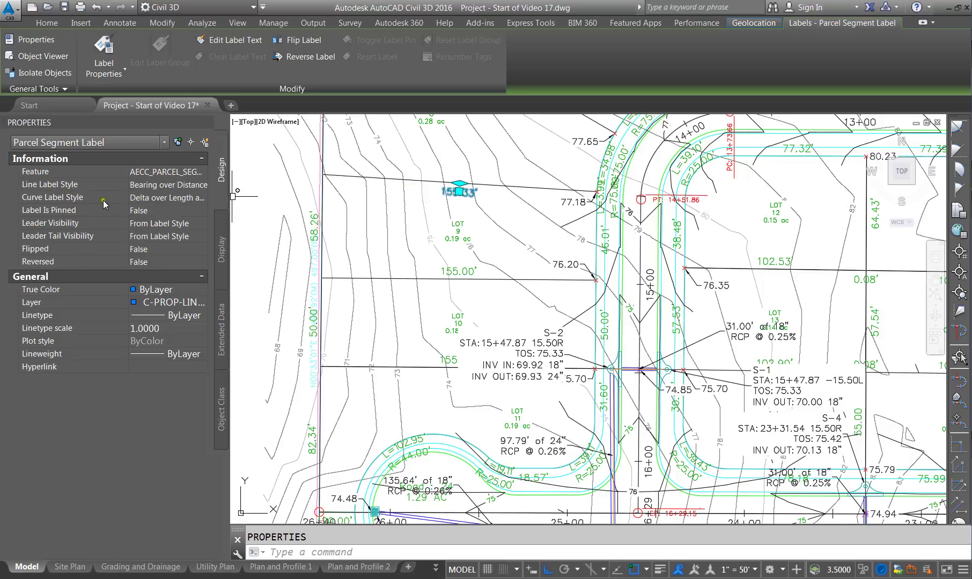
Step: Edit the label's Bearing over Distance line label style, setting the Bearing component's visibility to True
click(186, 187)
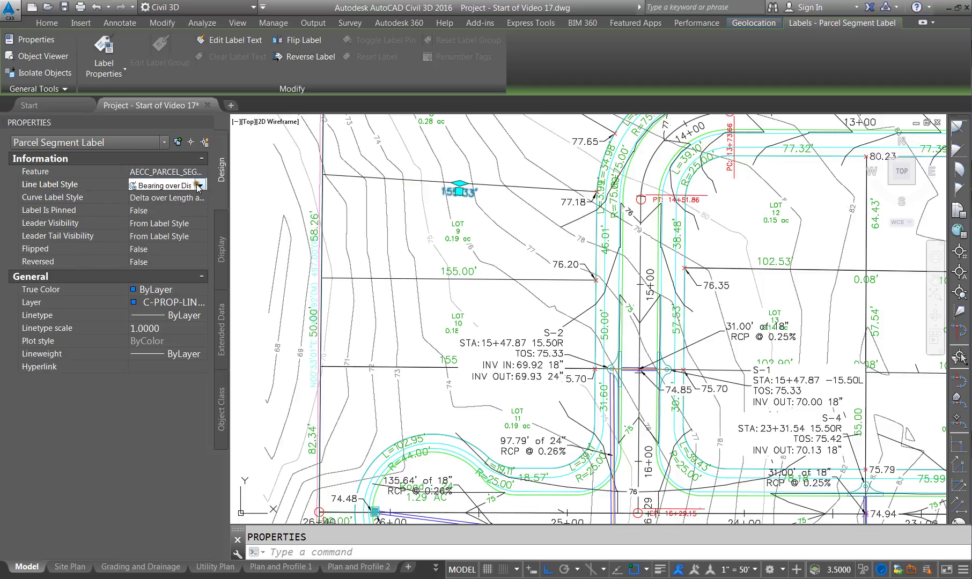
click(201, 186)
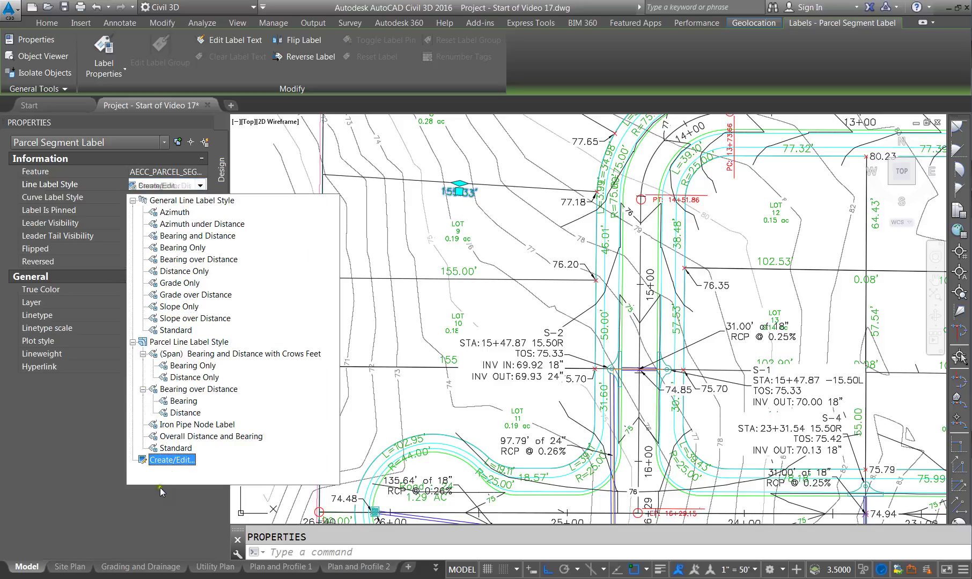
click(168, 460)
click(271, 197)
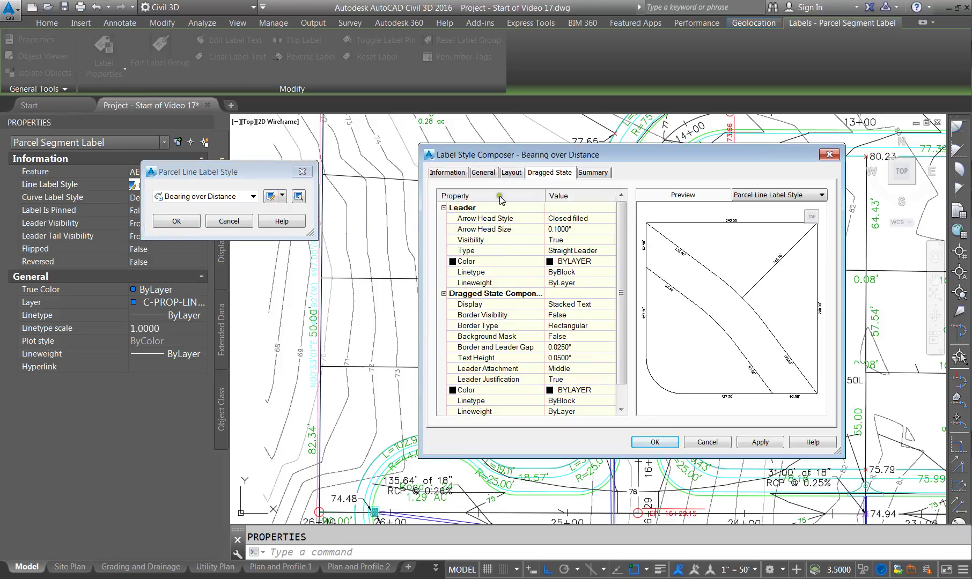
click(511, 173)
click(481, 204)
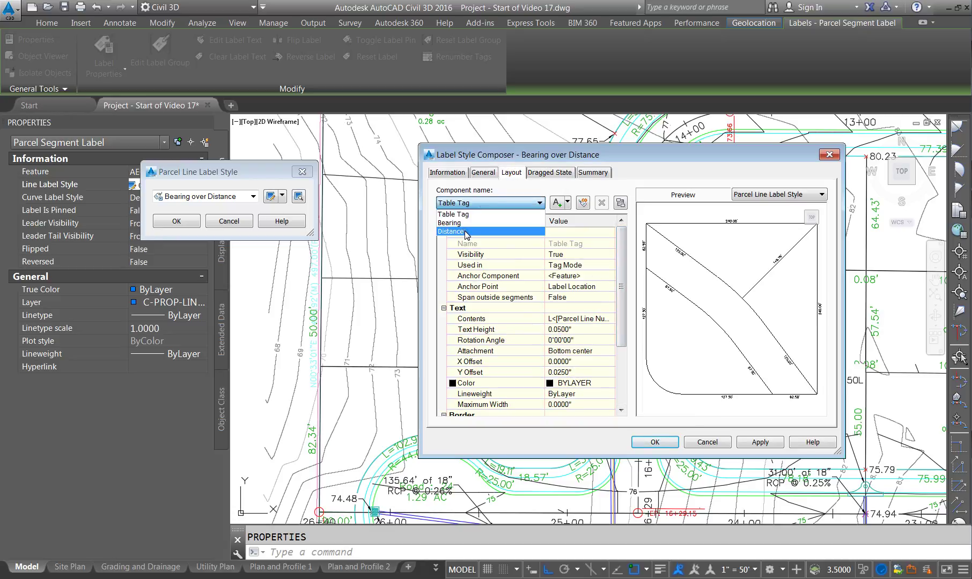
click(459, 223)
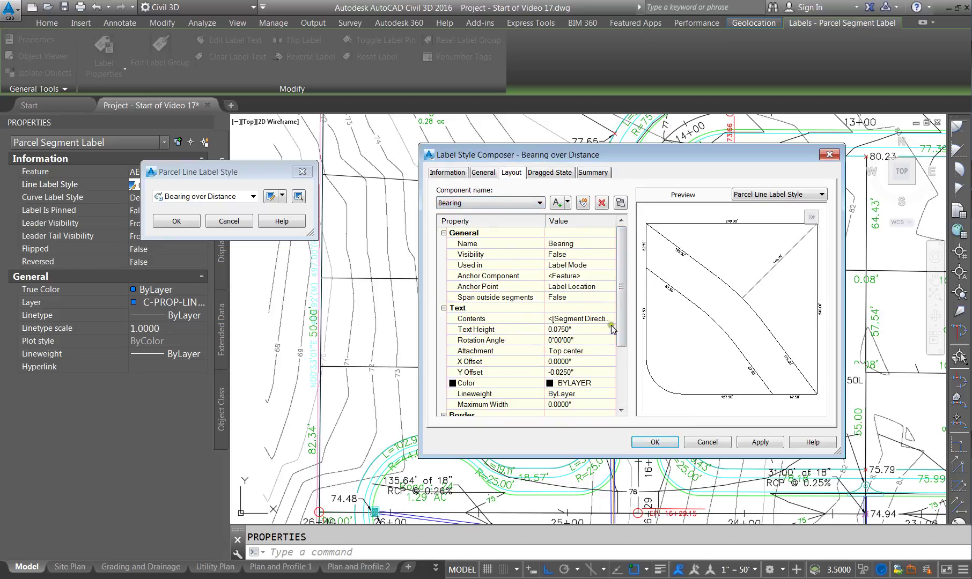
click(573, 256)
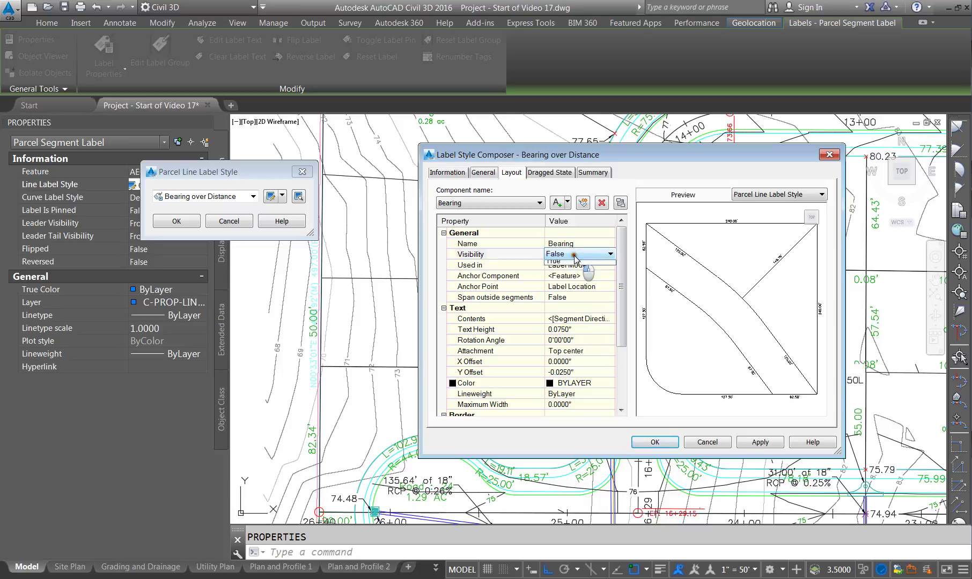
click(558, 275)
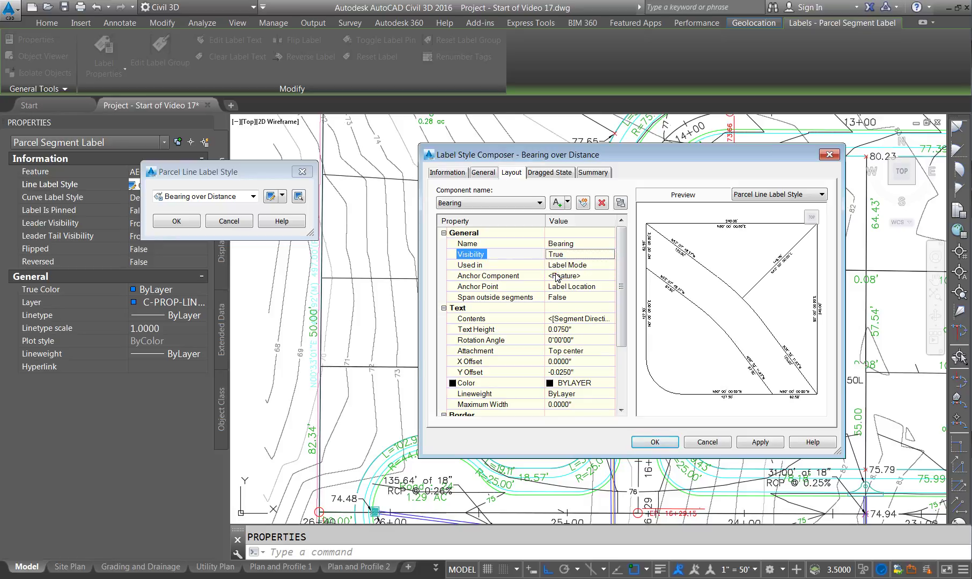
click(768, 443)
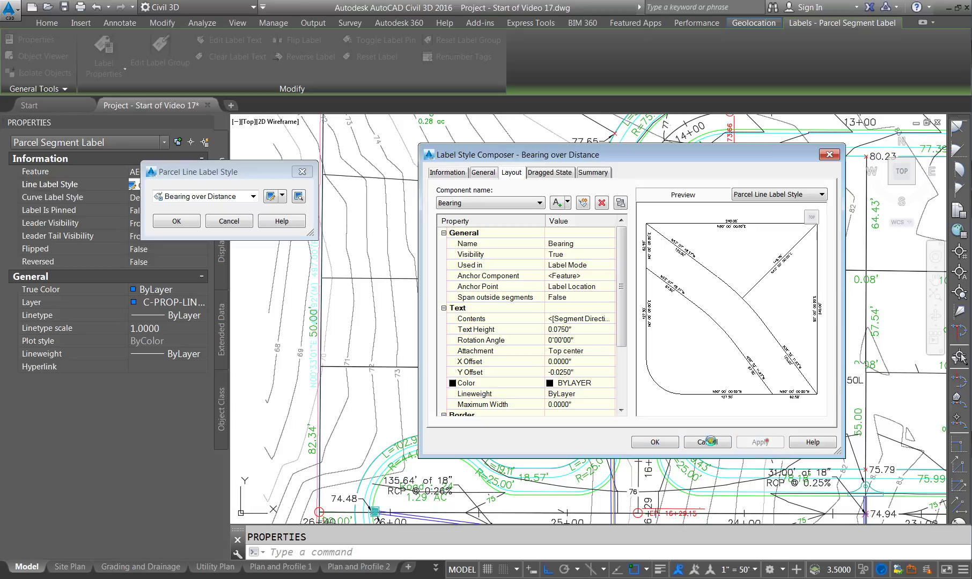
click(655, 442)
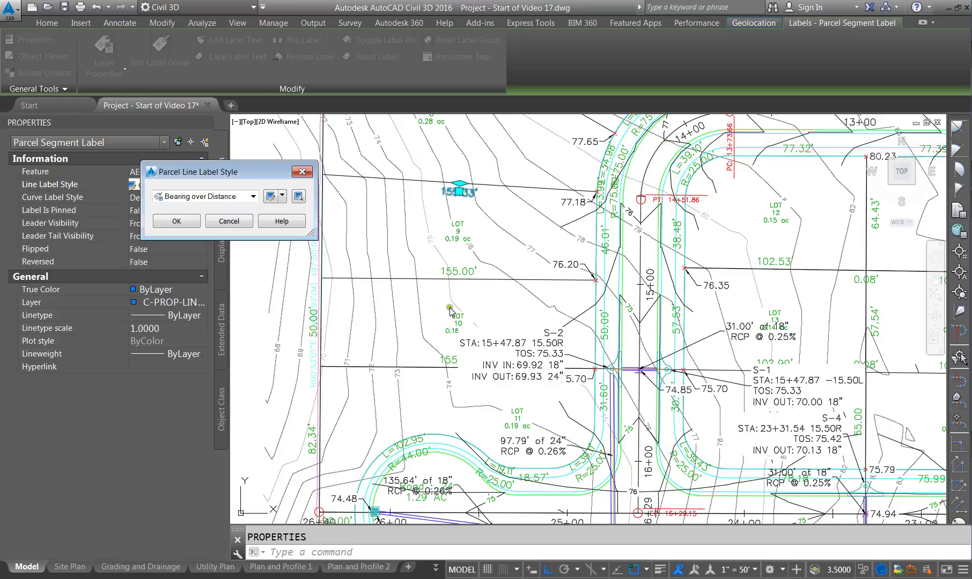
click(192, 220)
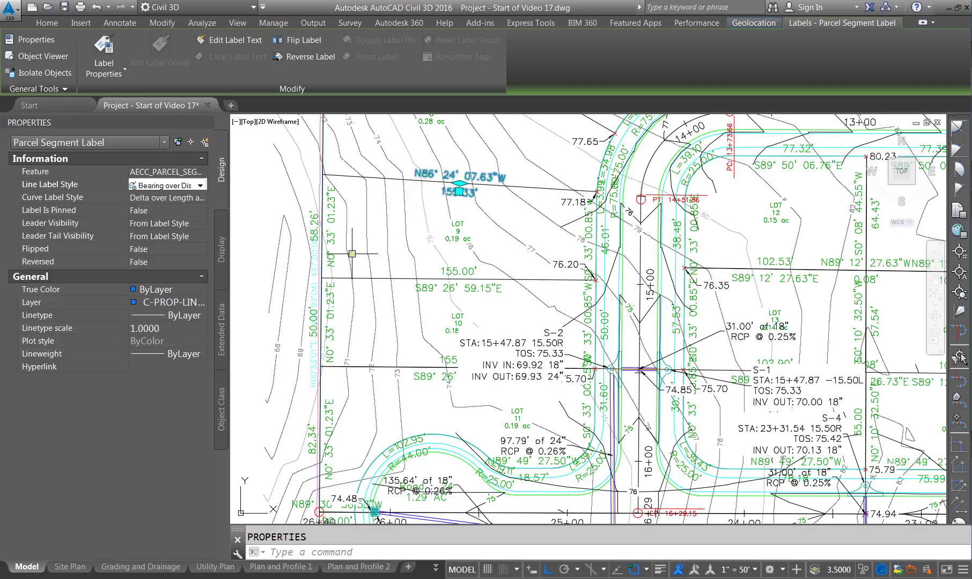
Step: Check the parcel line labels with bearings in the Site Plan layout, and return to model space
click(201, 185)
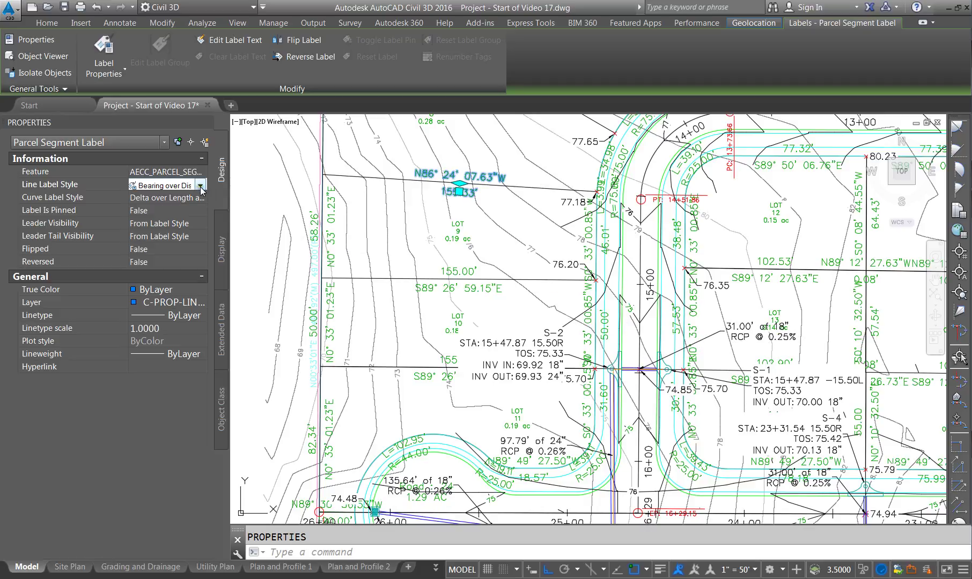
click(330, 504)
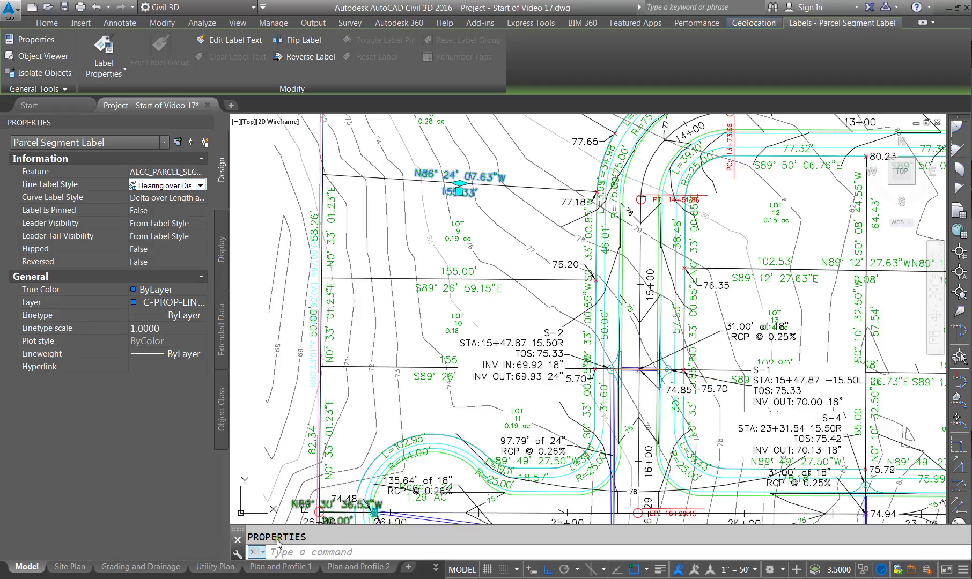
click(85, 569)
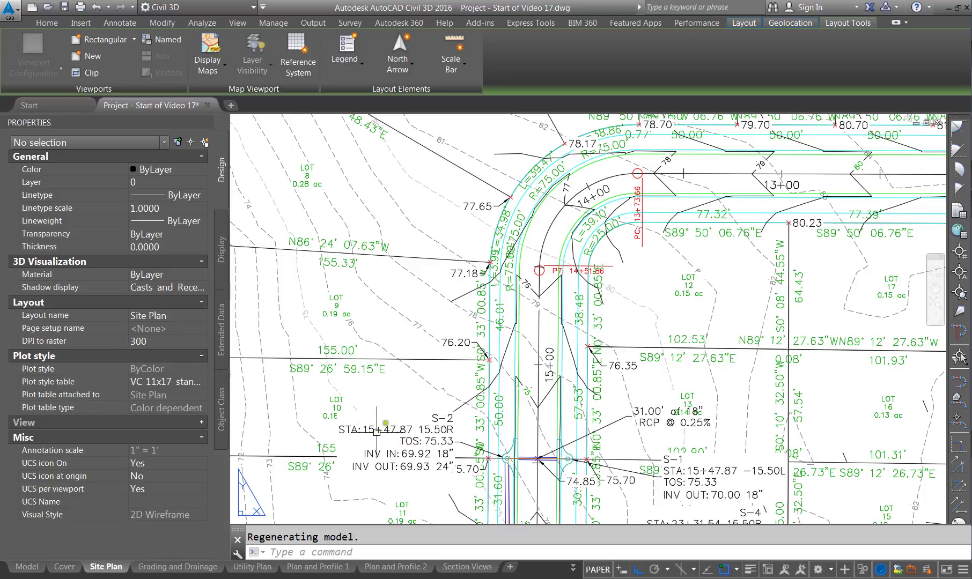
click(26, 572)
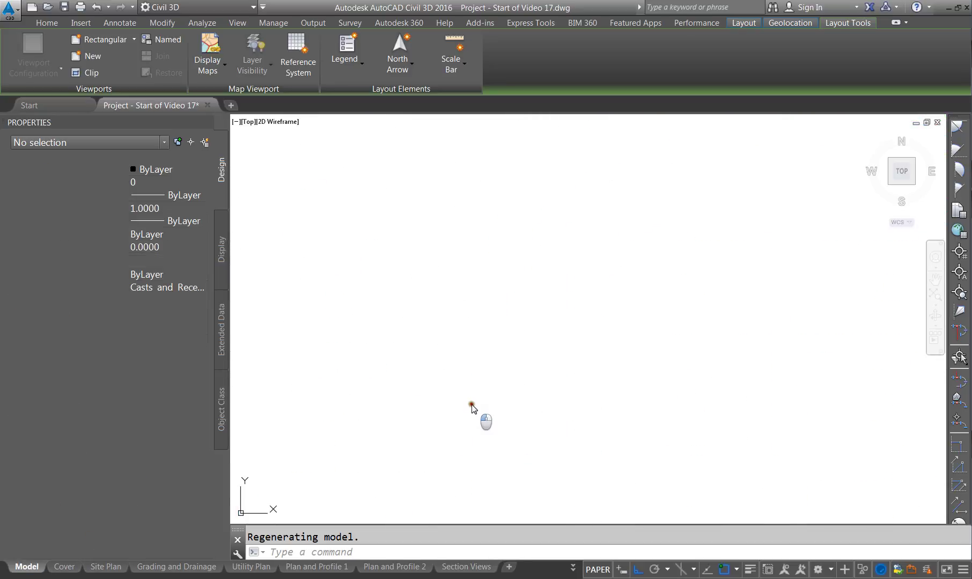
Step: Reopen the 155.33' label's Bearing over Distance line label style and set the Bearing component's text height to 0.06"
click(461, 178)
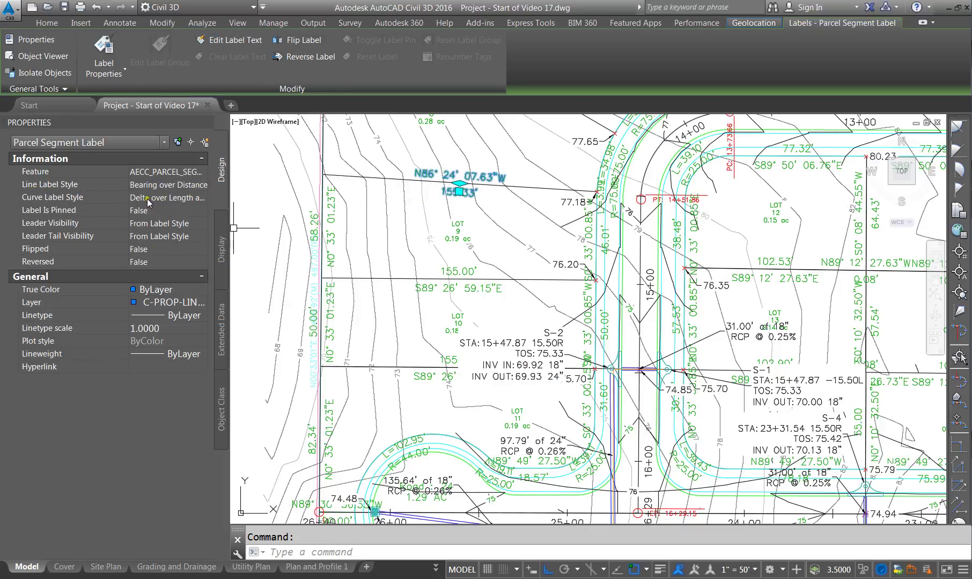
click(203, 185)
click(203, 186)
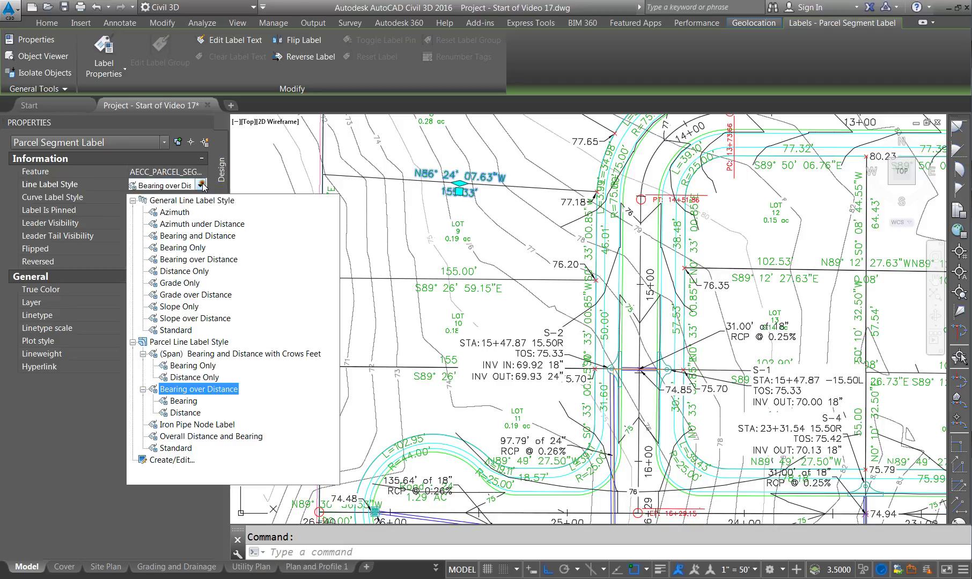
click(168, 461)
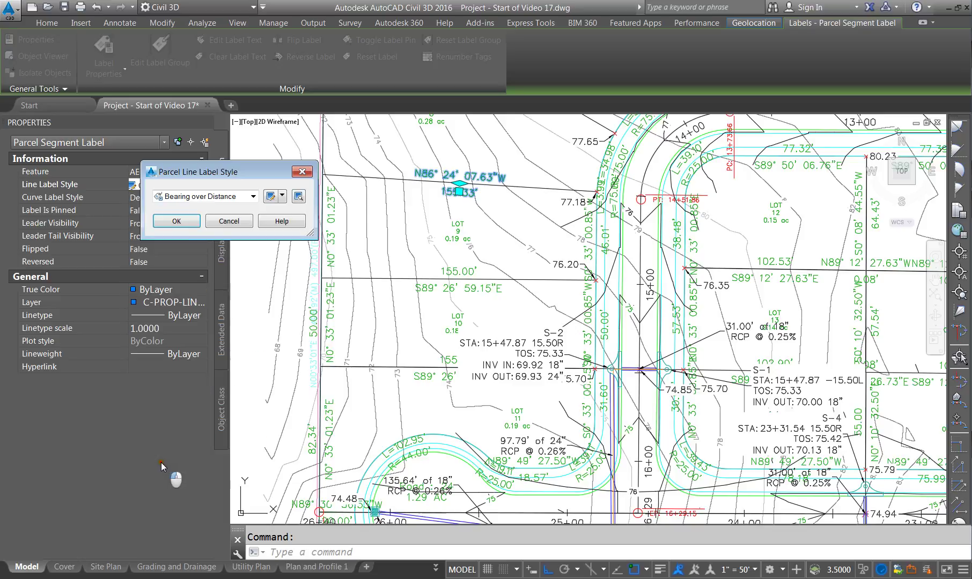
click(269, 197)
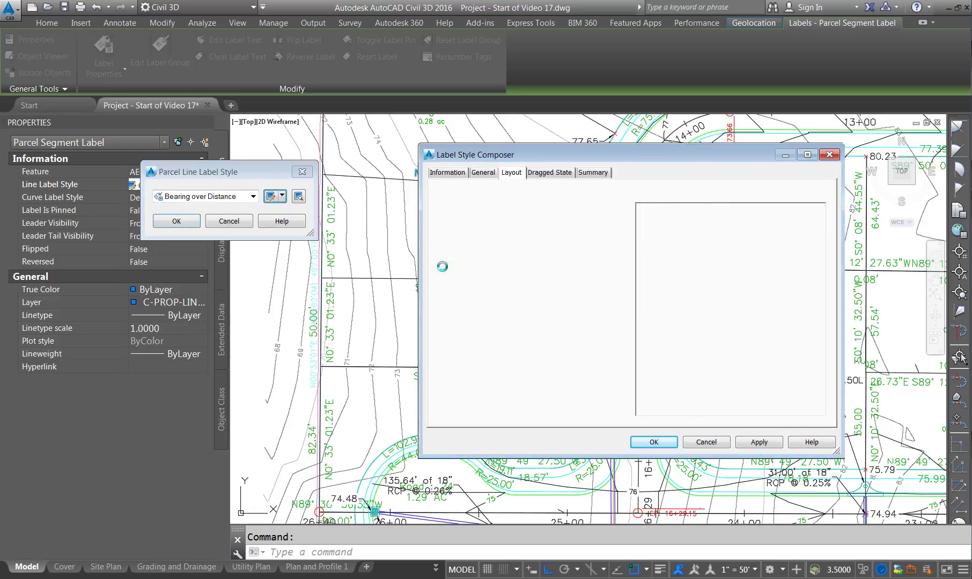
click(515, 203)
click(464, 237)
click(571, 330)
text(.06)
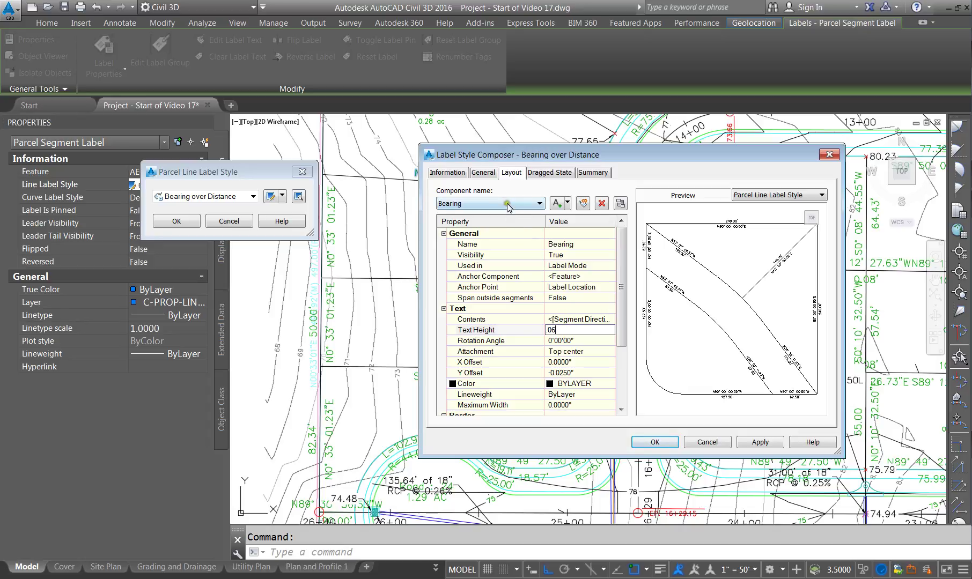
Step: Set the Distance component's text height to 0.06" in the same label style
click(508, 203)
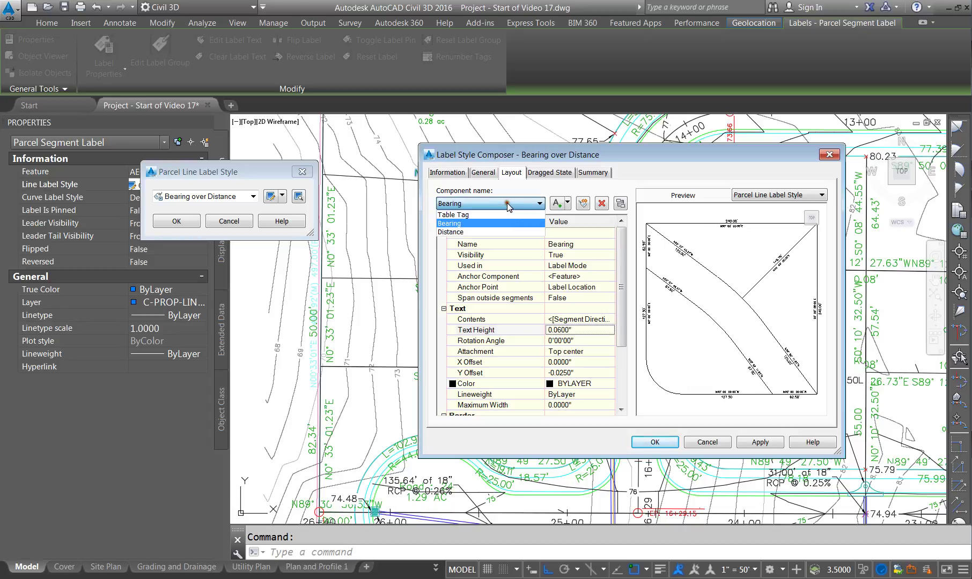
click(504, 237)
click(583, 330)
text(.06)
click(575, 300)
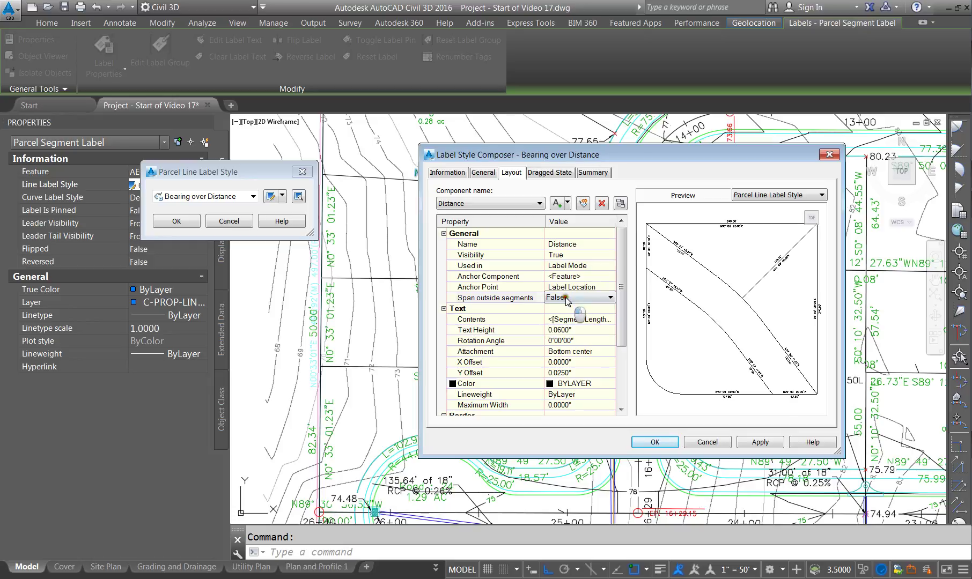
Step: Set the label style's dragged state text height to 0.06" and apply the style changes
click(543, 173)
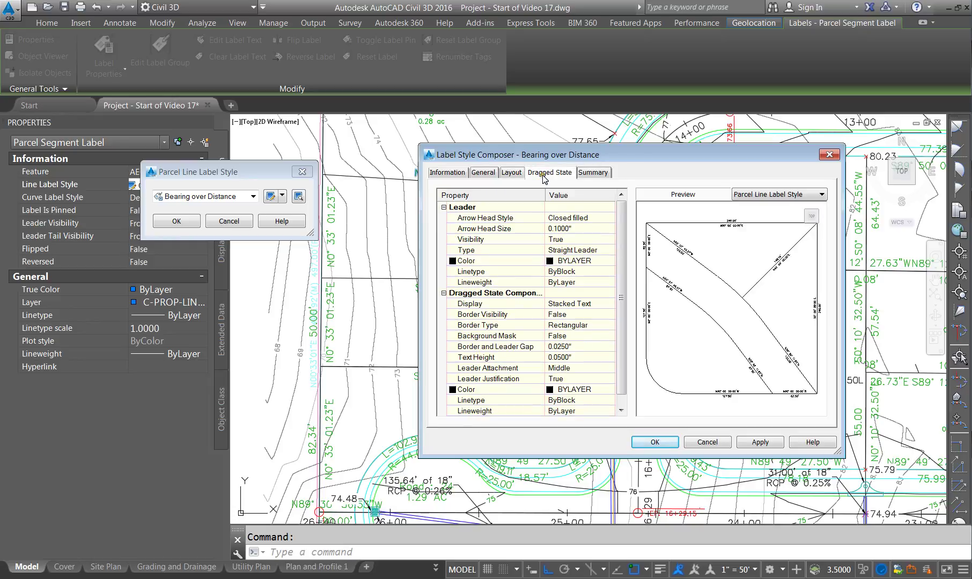
click(577, 358)
text(.06)
click(759, 442)
click(655, 442)
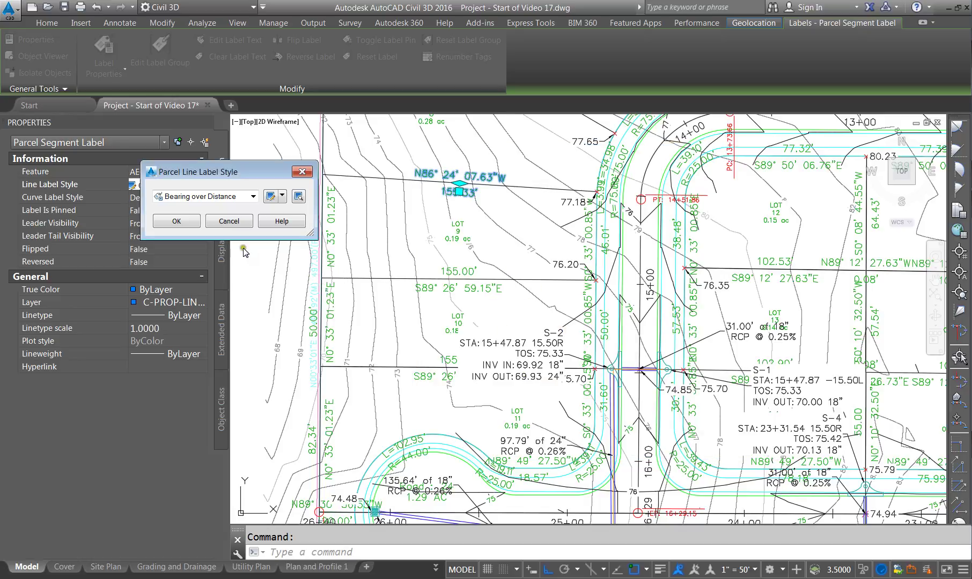
Step: Accept the line label style, open the Delta over Length and Radius parcel curve label style, and set the Distance & Radius component's text height to 0.06"
click(176, 221)
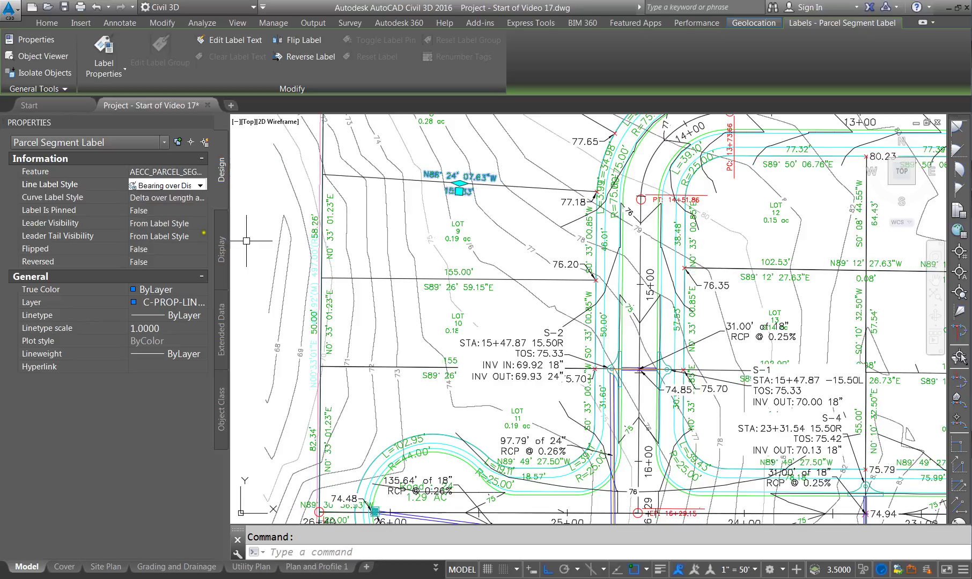
scroll(611, 475, up, 2)
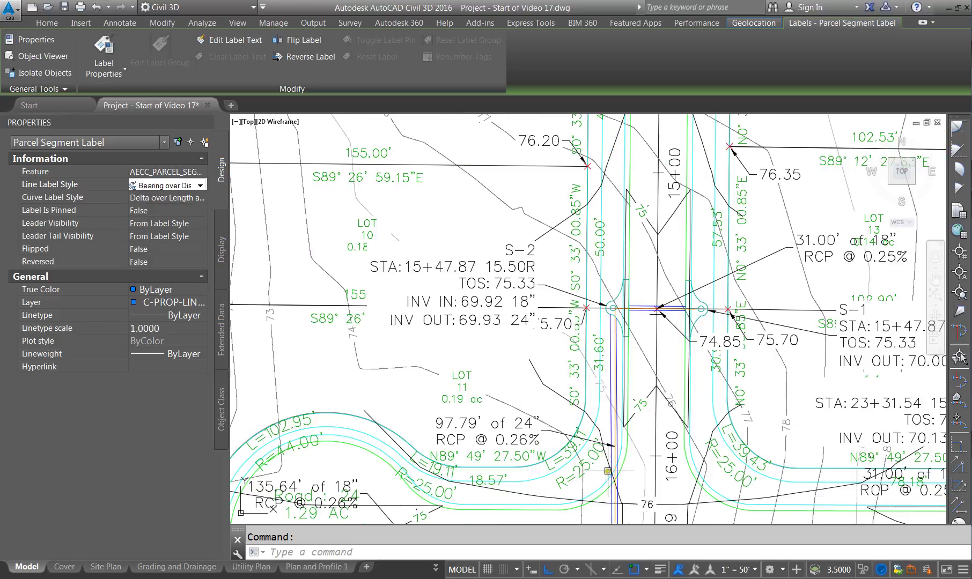
click(197, 199)
click(200, 199)
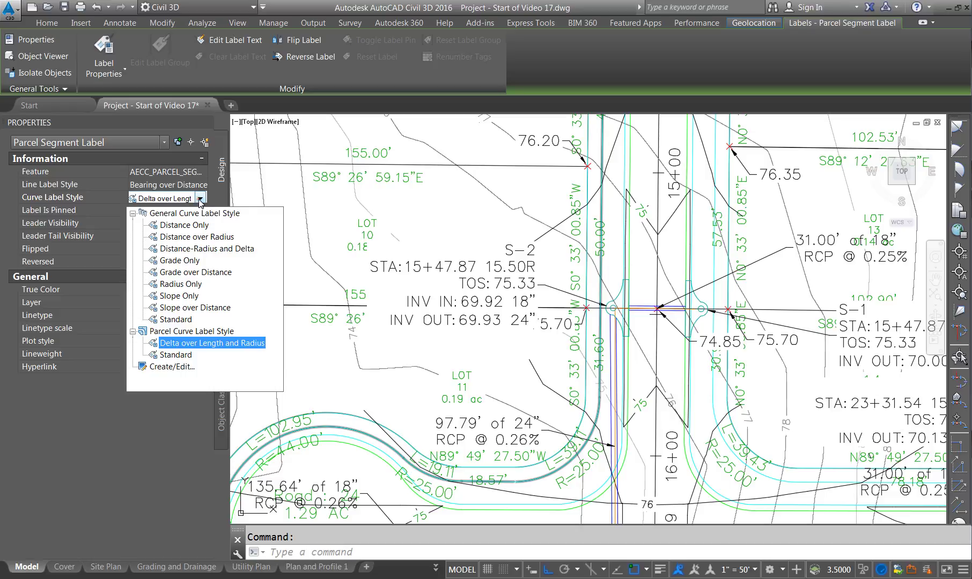
click(171, 367)
click(270, 197)
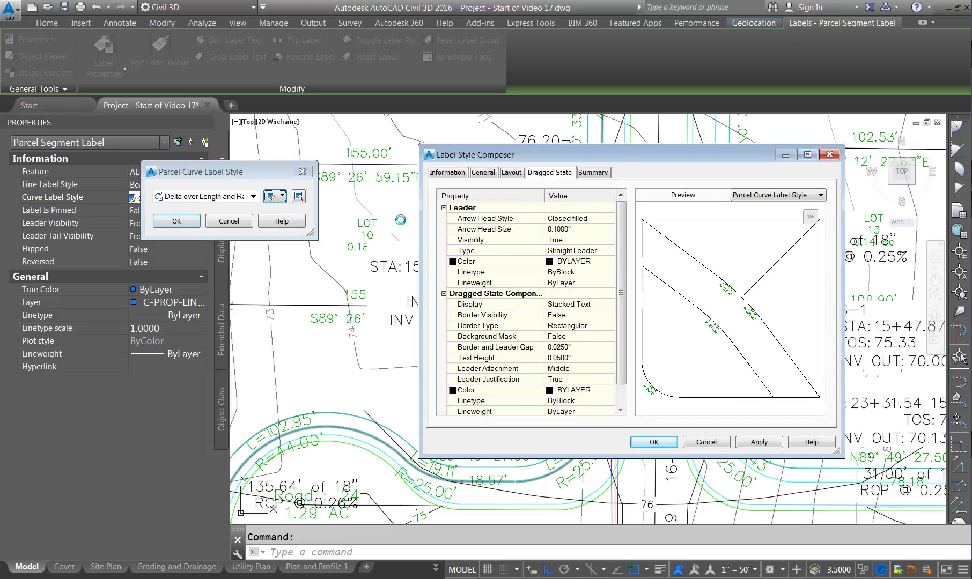
click(511, 173)
click(514, 204)
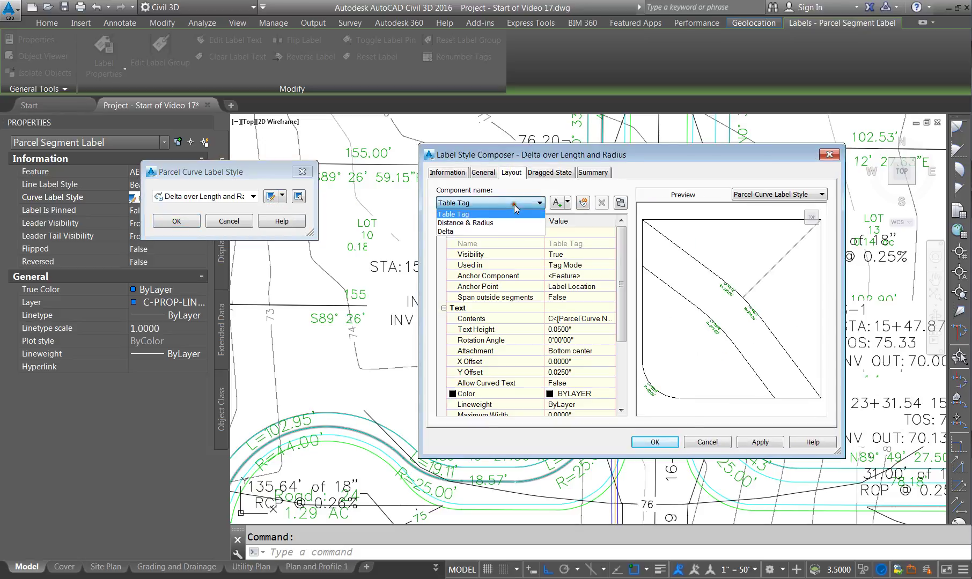
click(491, 223)
click(569, 331)
text(.06)
key(Return)
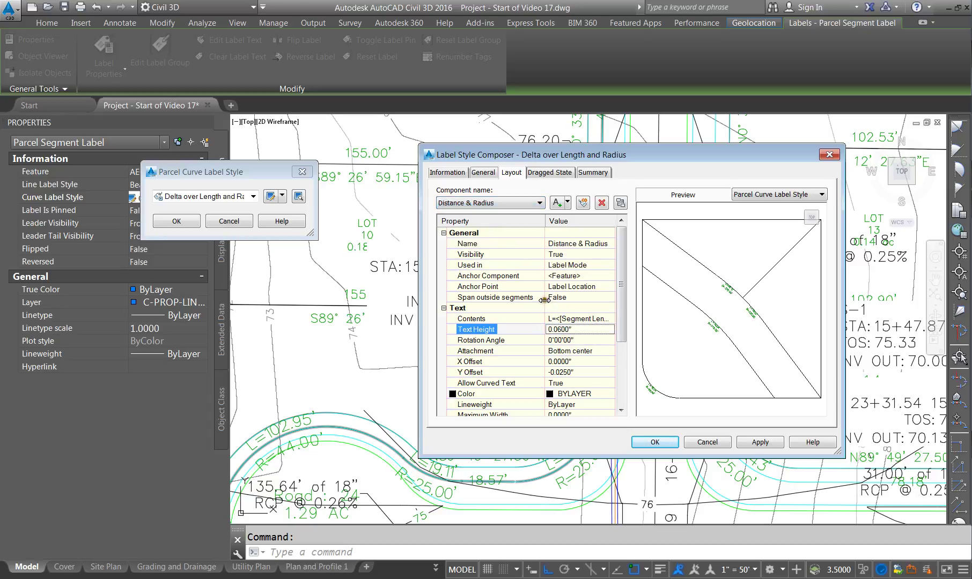
Step: Set the Delta component's text height to 0.06" in the Delta over Length and Radius parcel curve label style
click(493, 203)
click(477, 242)
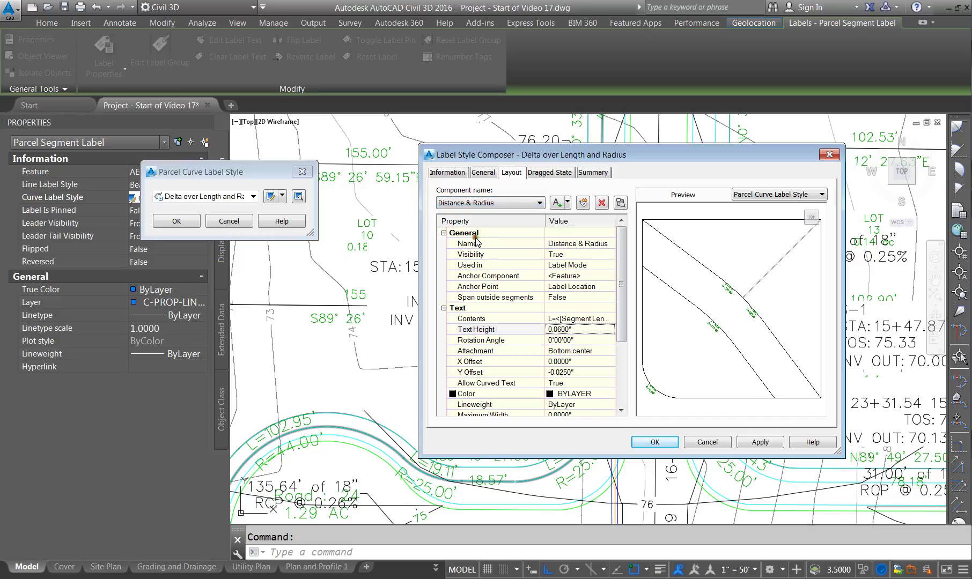
click(489, 203)
click(453, 231)
click(585, 330)
text(.0)
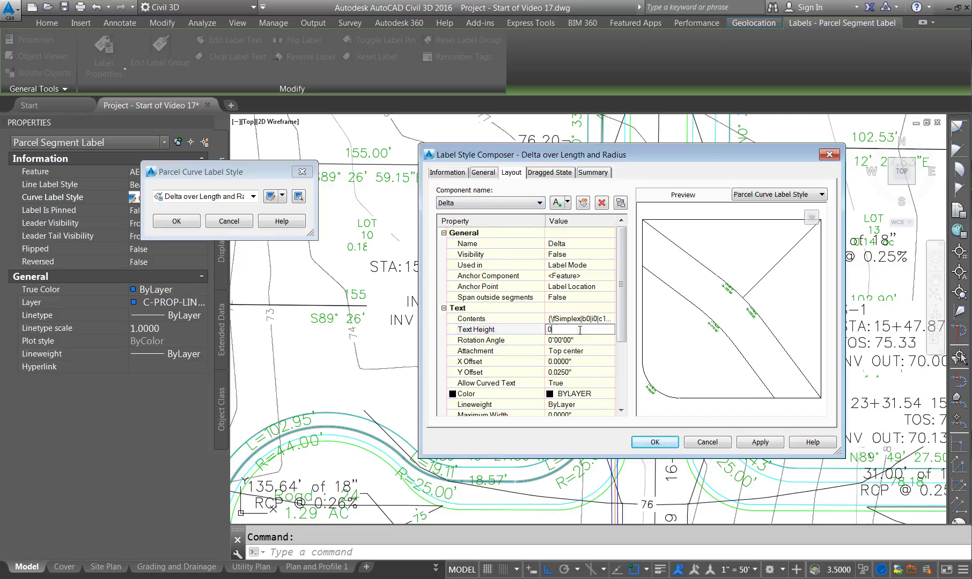
text(6)
click(553, 288)
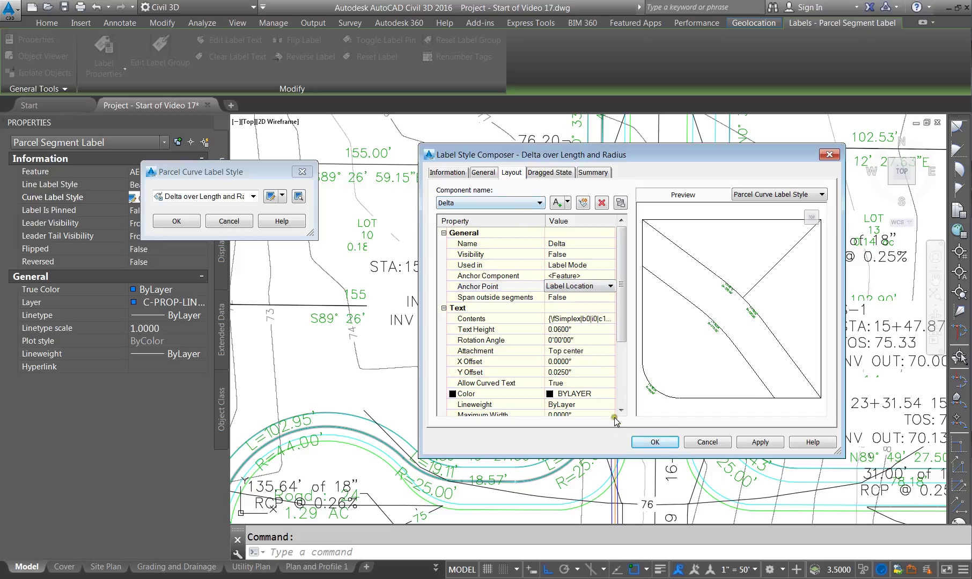
Step: Set the Delta component's visibility to True and check the Distance & Radius component's settings
click(578, 254)
click(564, 278)
click(539, 203)
click(472, 217)
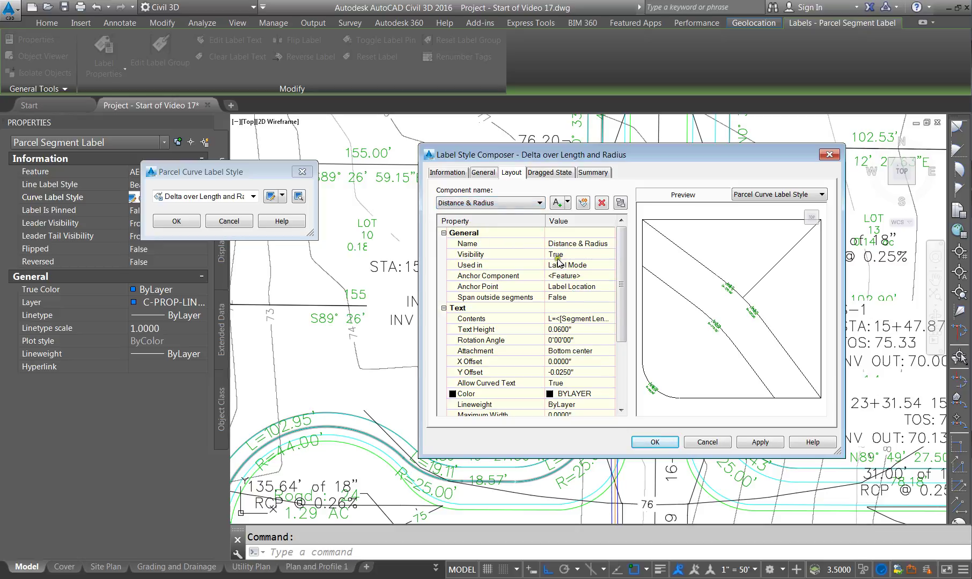
Step: Set the curve label style's dragged state text height to 0.06", apply the changes, and accept the parcel curve label style
click(544, 173)
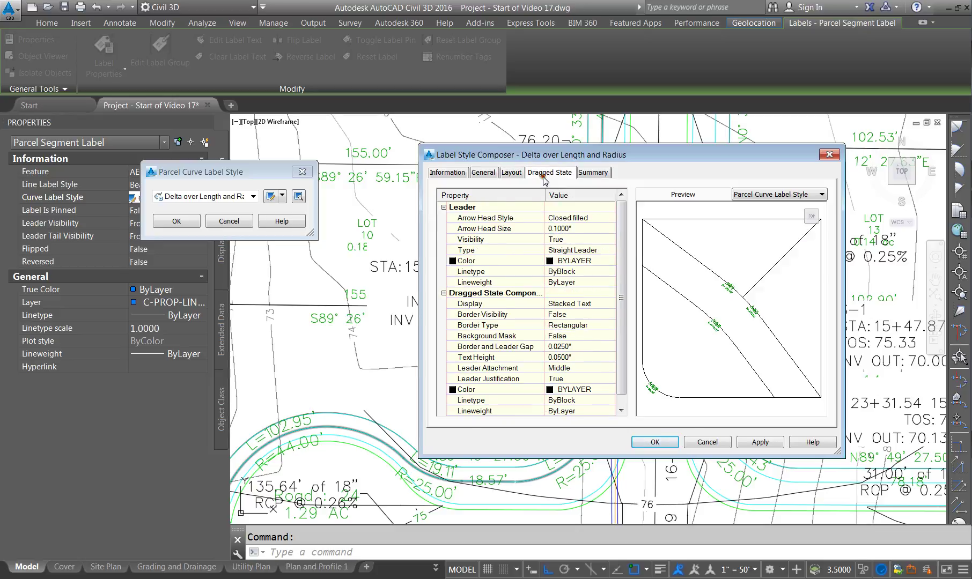
click(574, 357)
text(.0)
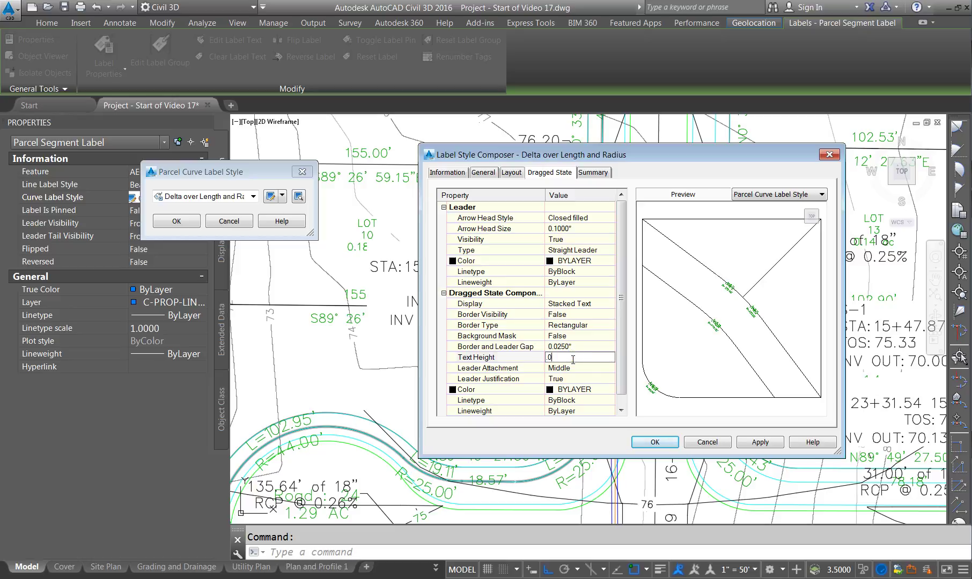
text(6)
click(760, 442)
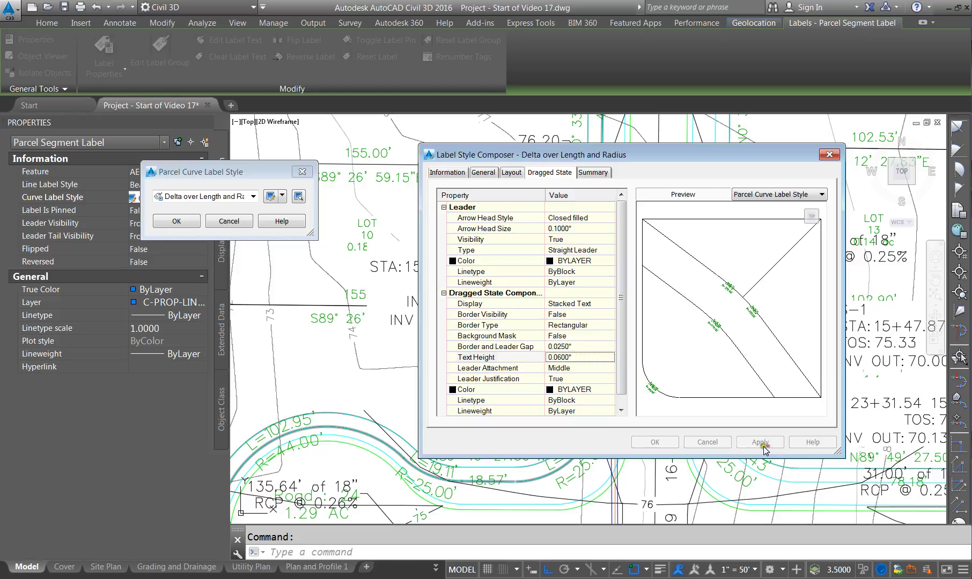
click(655, 442)
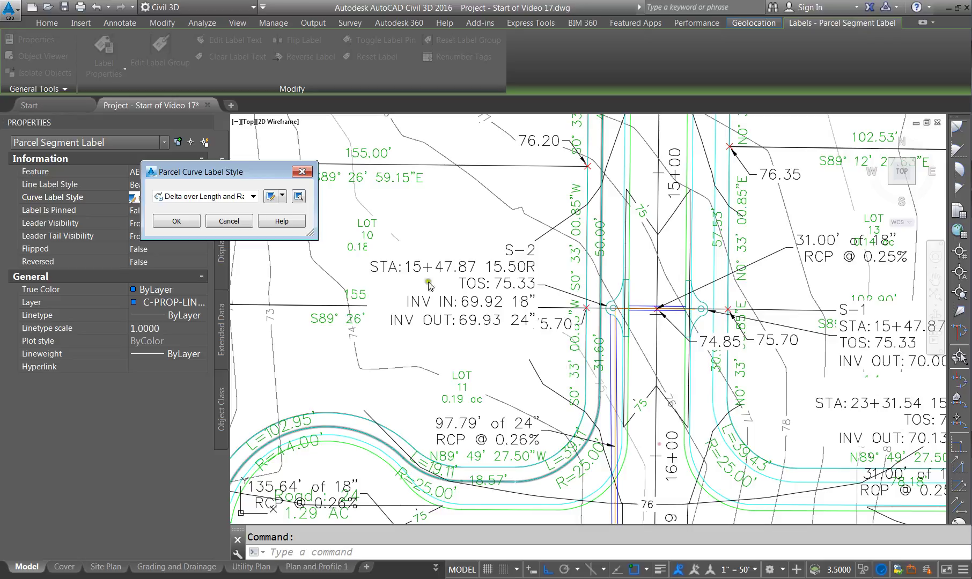
click(177, 221)
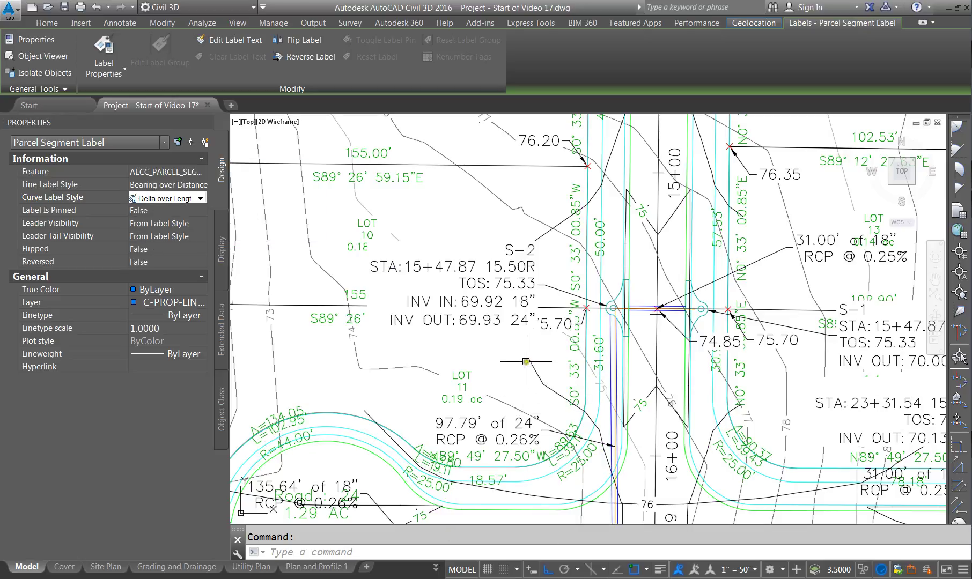
Step: Add segment labels to the Road 1 and Road 2 alignments, and end the labeling command
scroll(528, 373, down, 1)
scroll(593, 140, up, 3)
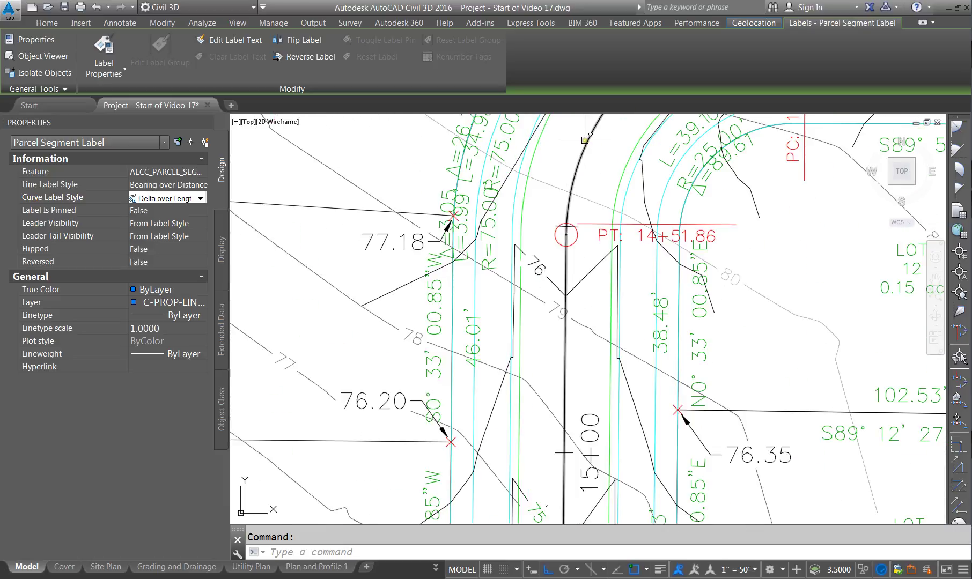
scroll(455, 251, down, 2)
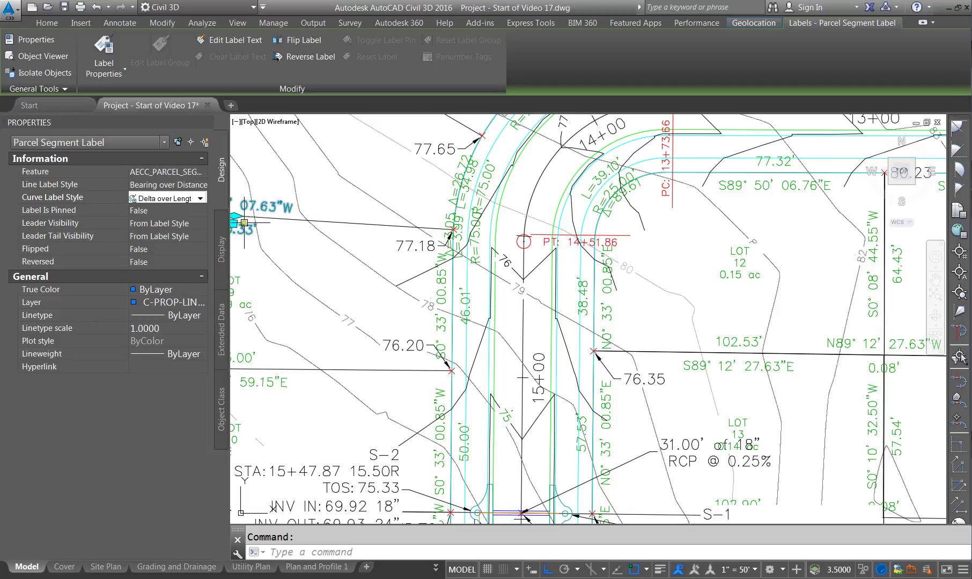
click(45, 23)
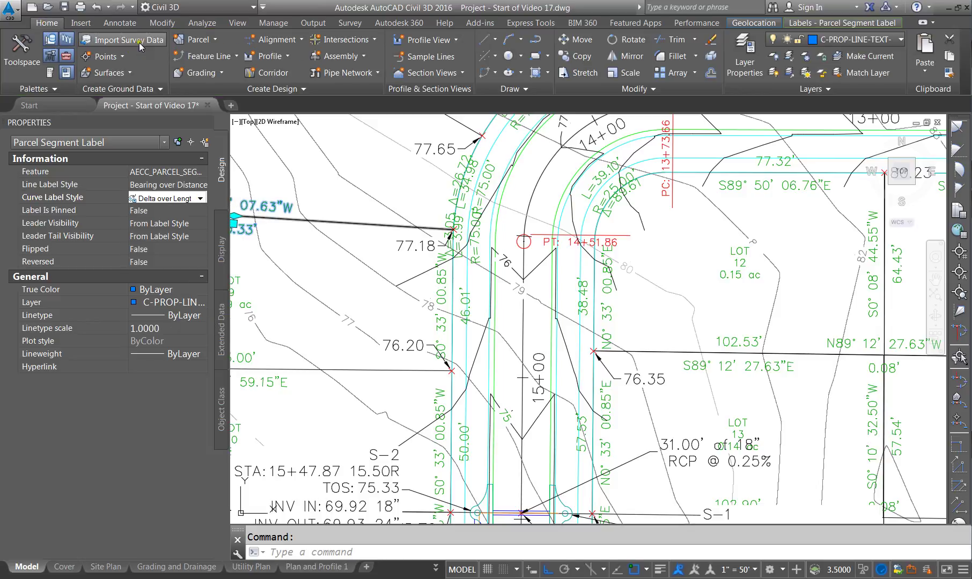
click(128, 30)
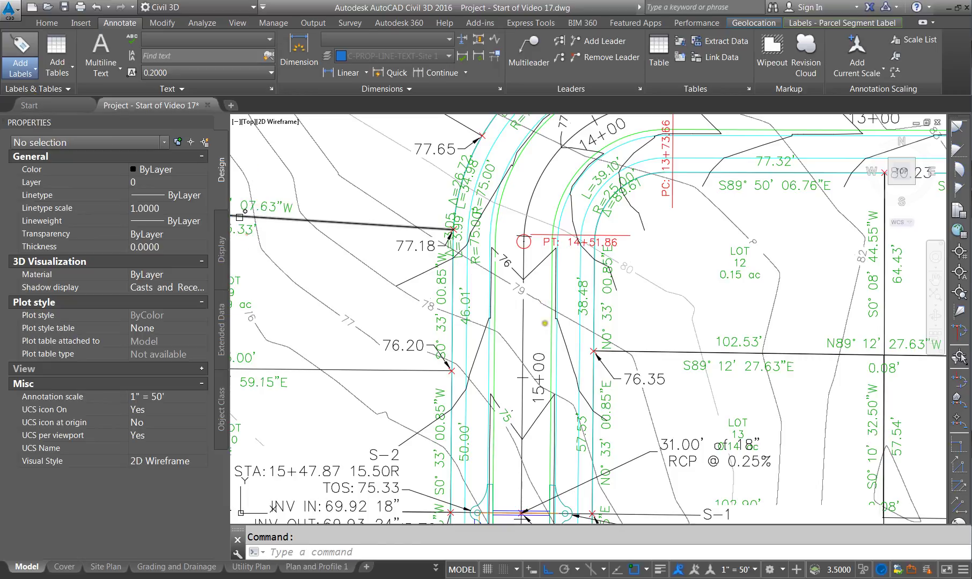
click(523, 318)
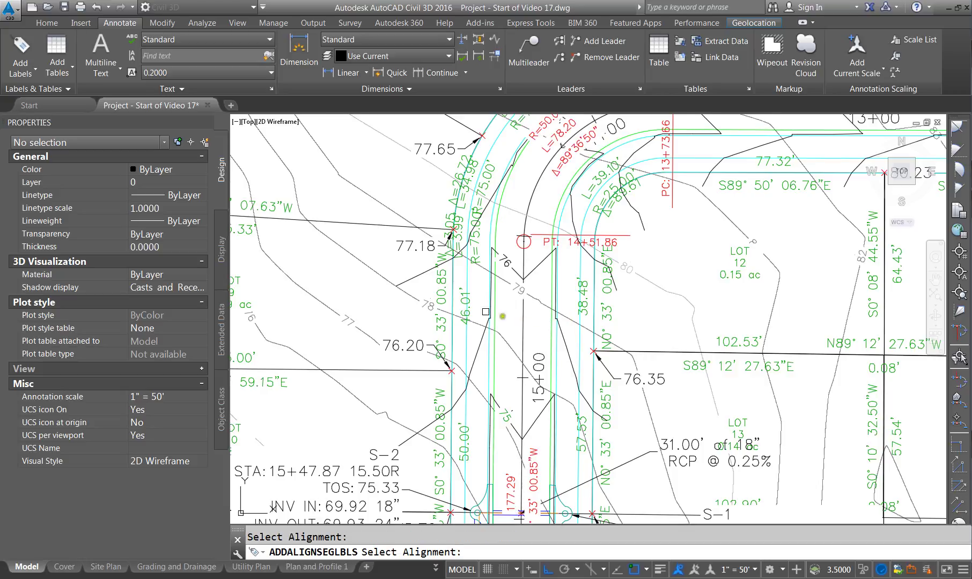
scroll(485, 311, down, 3)
click(542, 478)
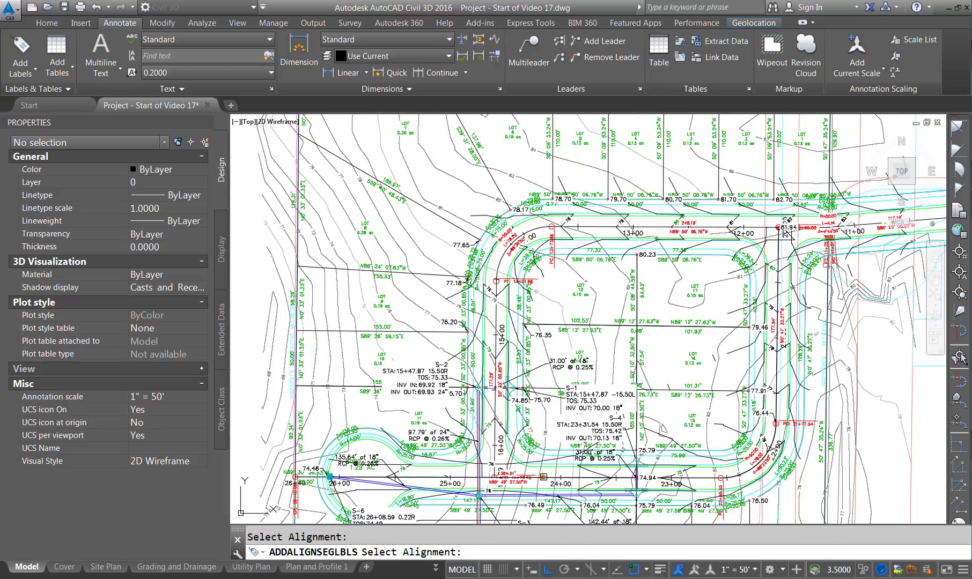
scroll(509, 488, up, 5)
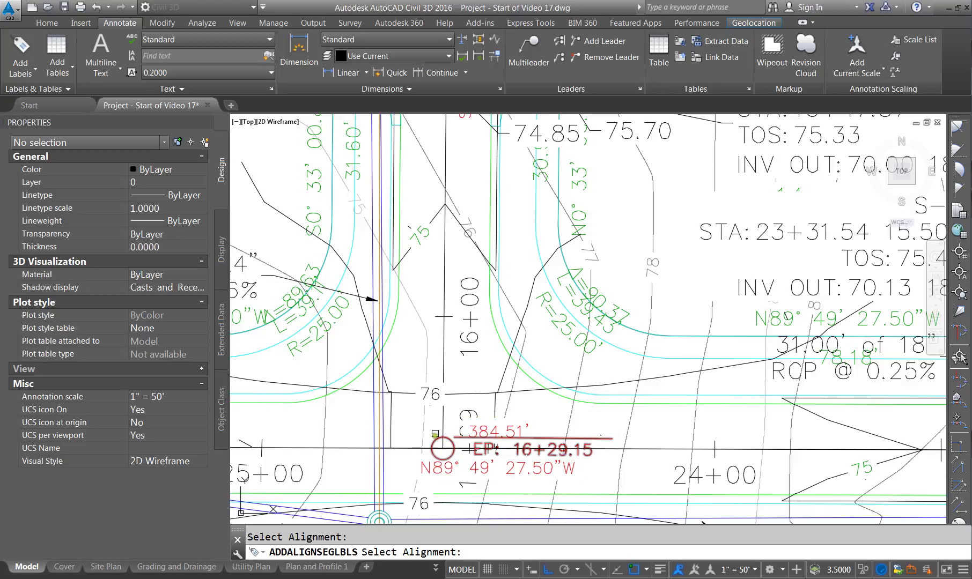
scroll(423, 346, down, 2)
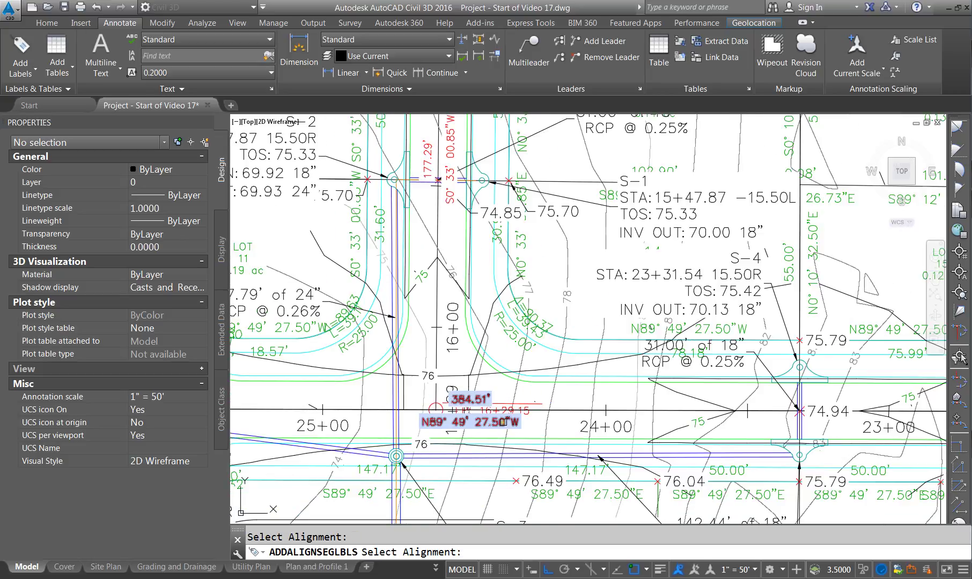
key(Escape)
Step: Open the Road 2 tangent label's Bearing over Distance line label style and set its dragged state text height to 0.06"
click(468, 414)
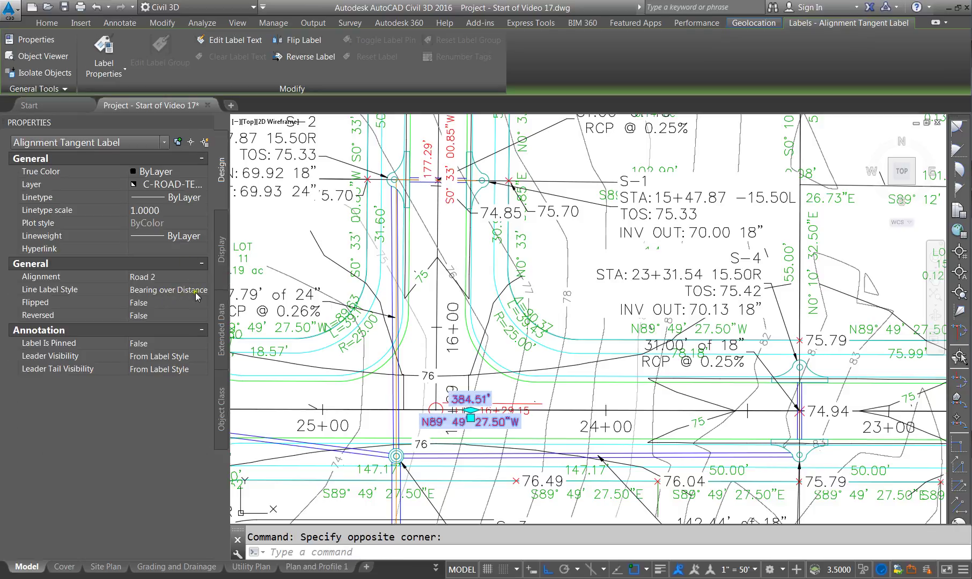
click(195, 293)
click(200, 290)
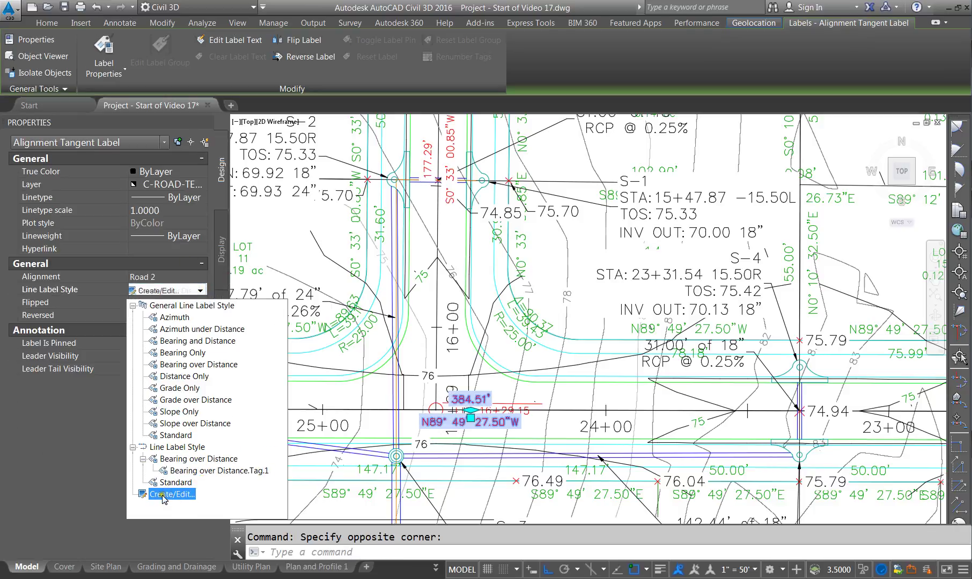
click(163, 494)
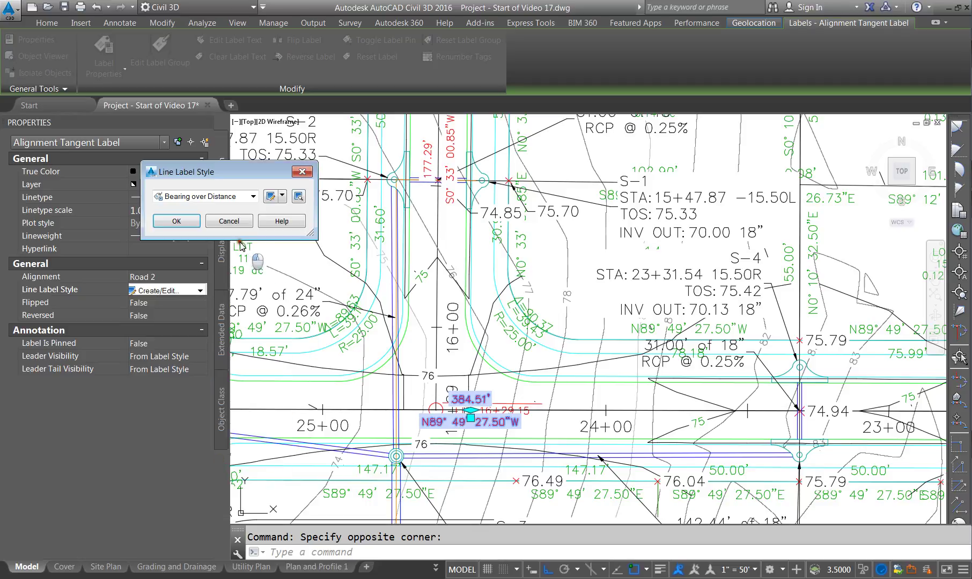
click(270, 198)
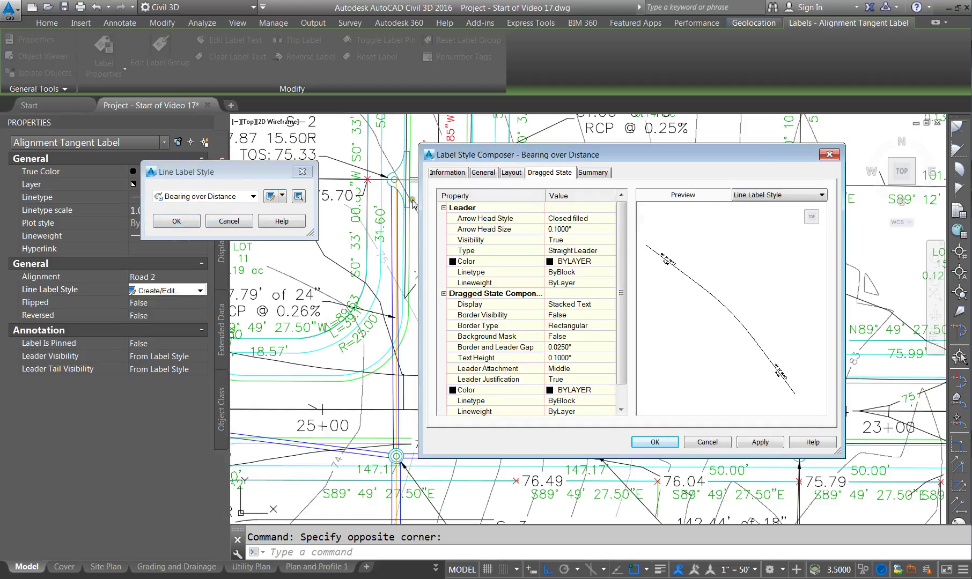
click(562, 359)
text(.06)
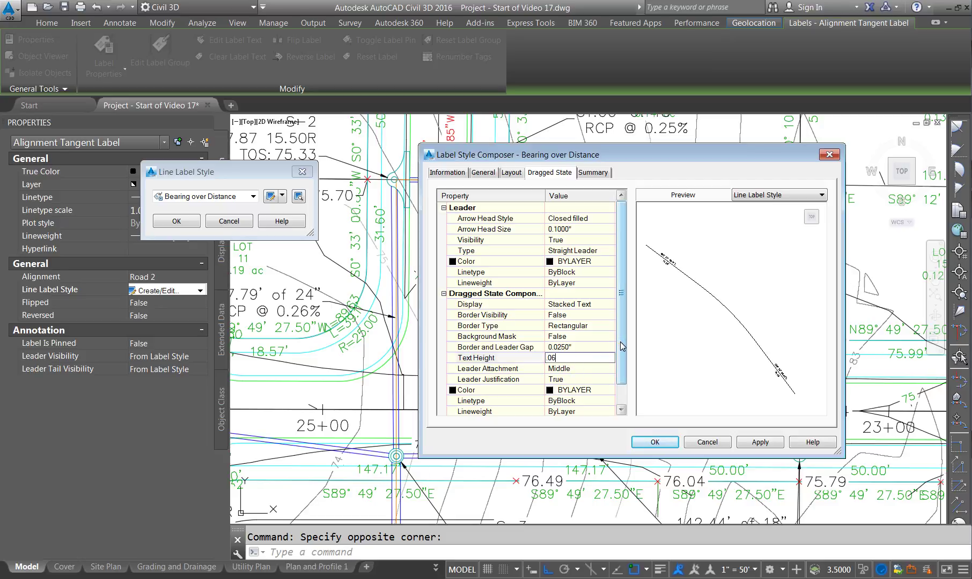
click(578, 304)
Step: Set the Bearing component's text height to 0.06" in the alignment's Bearing over Distance label style
click(519, 173)
click(480, 203)
click(473, 226)
click(574, 318)
text(.06)
click(578, 306)
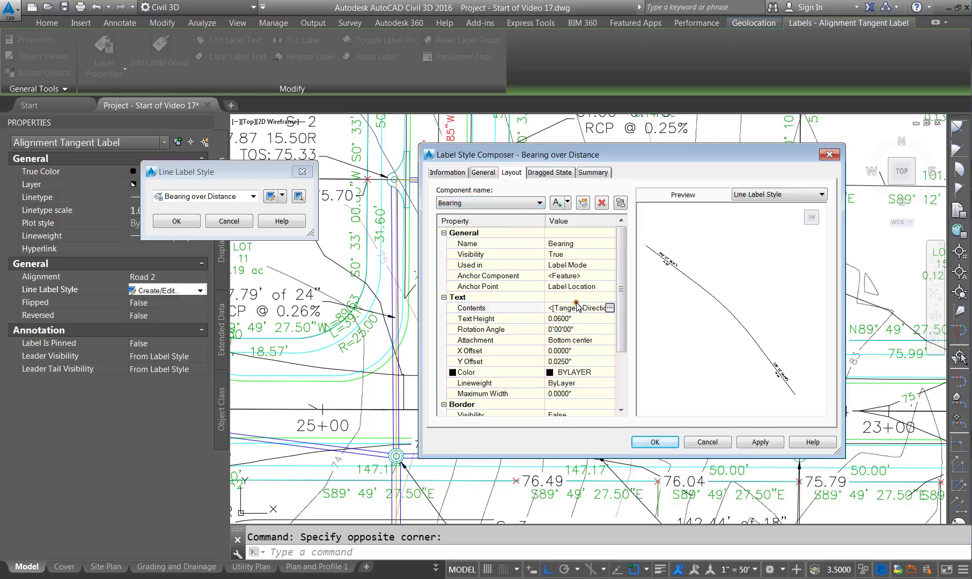
Step: Set the Distance component's text height to 0.06" in the alignment line label style, and apply and accept the style changes
click(490, 203)
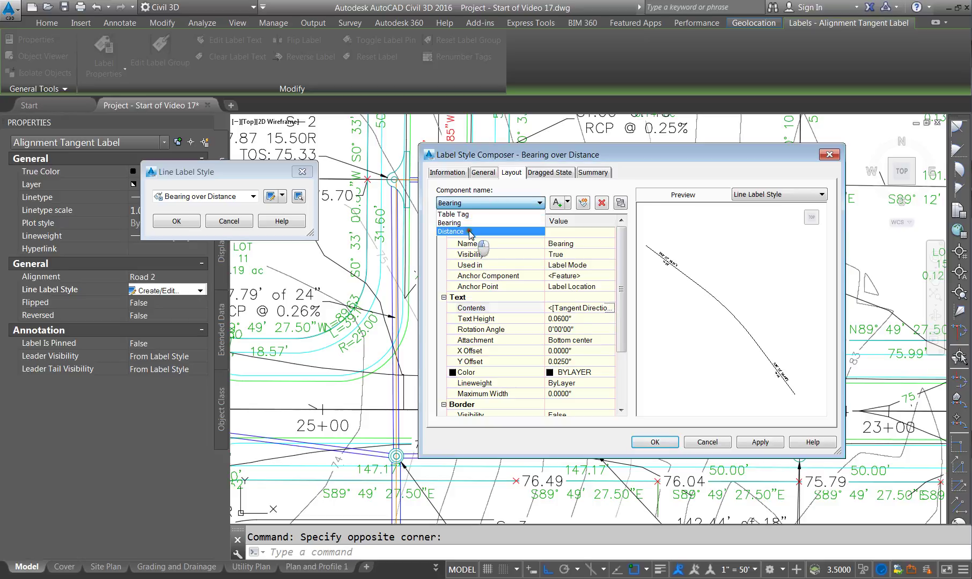
click(472, 234)
click(563, 318)
text(.06)
key(Return)
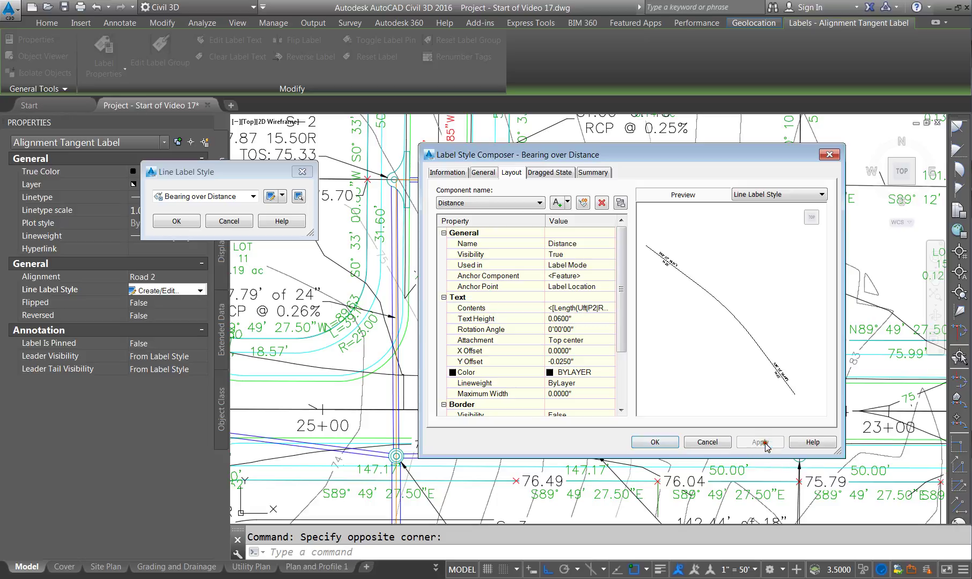
click(646, 444)
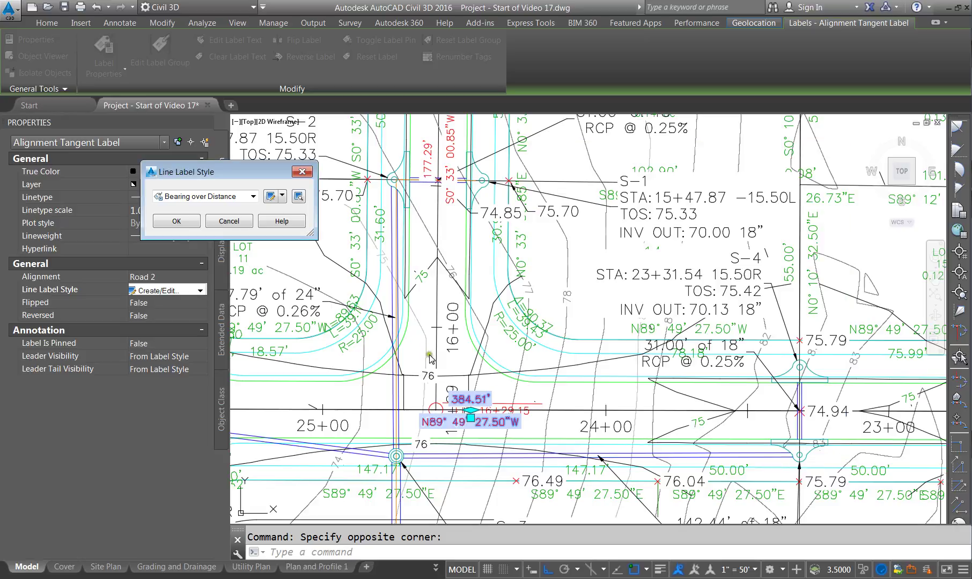
click(176, 221)
Step: Select the Road 1 alignment curve label at the R=50.00 bend and open its Delta over Length & Radius label style for editing
scroll(400, 317, down, 6)
scroll(382, 190, up, 6)
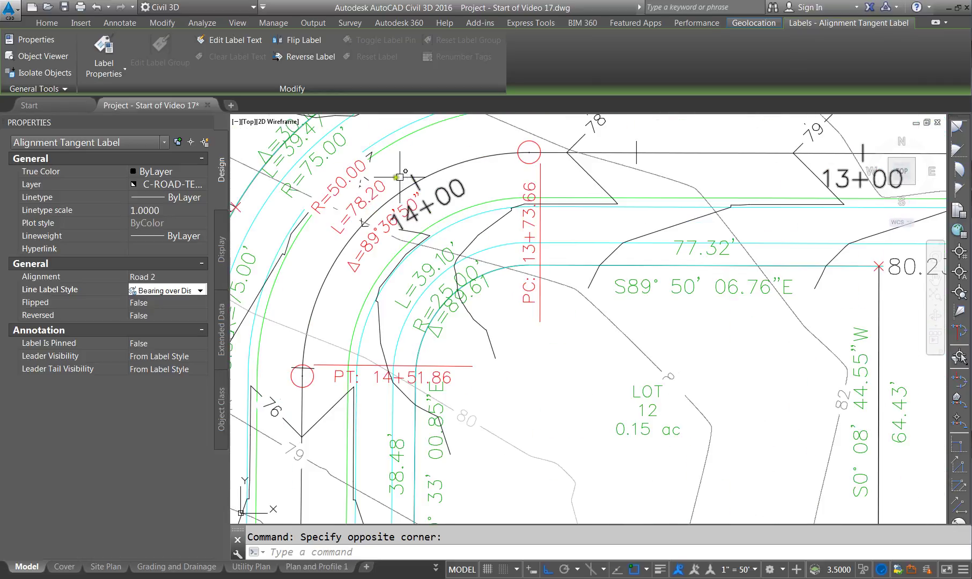
click(373, 222)
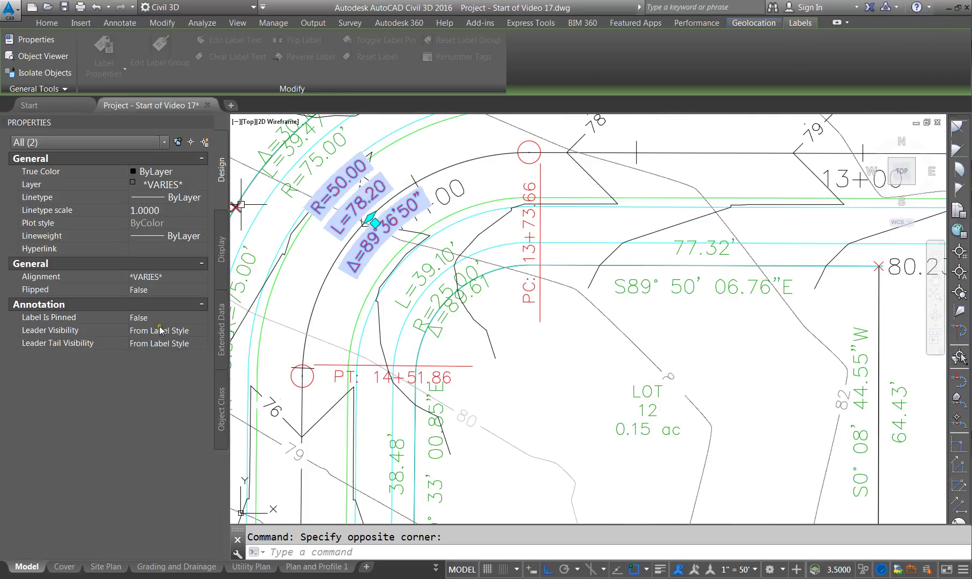
key(Escape)
click(351, 205)
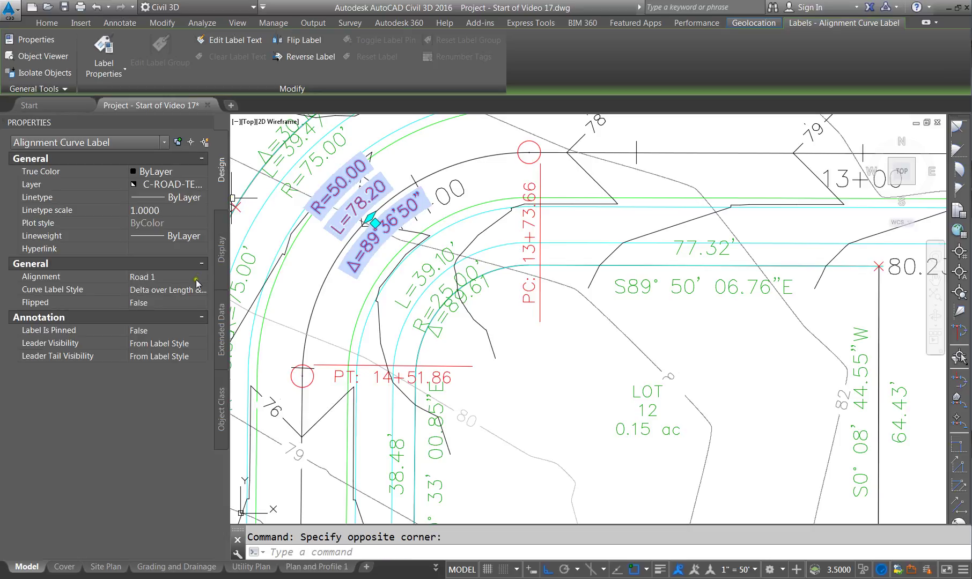
click(204, 289)
click(194, 291)
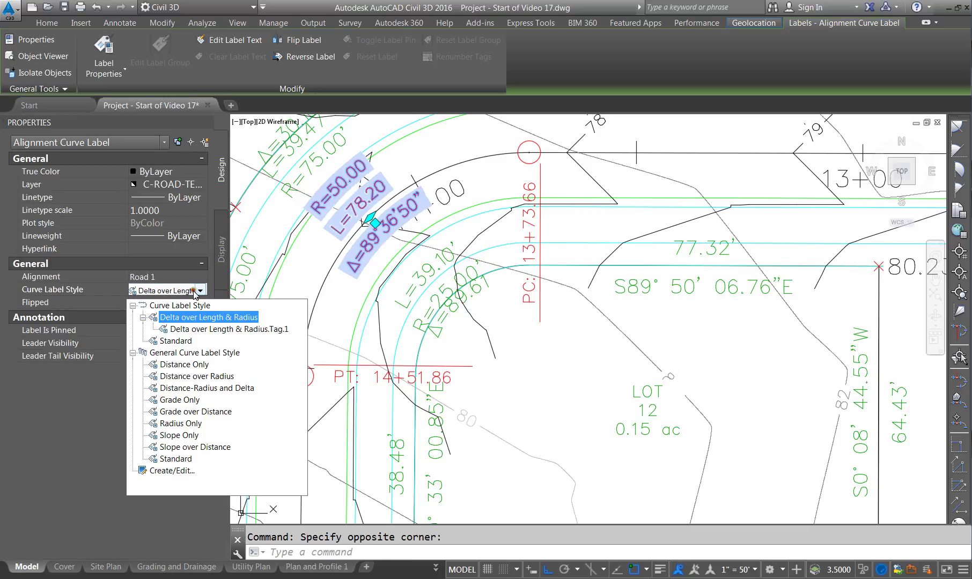
click(172, 470)
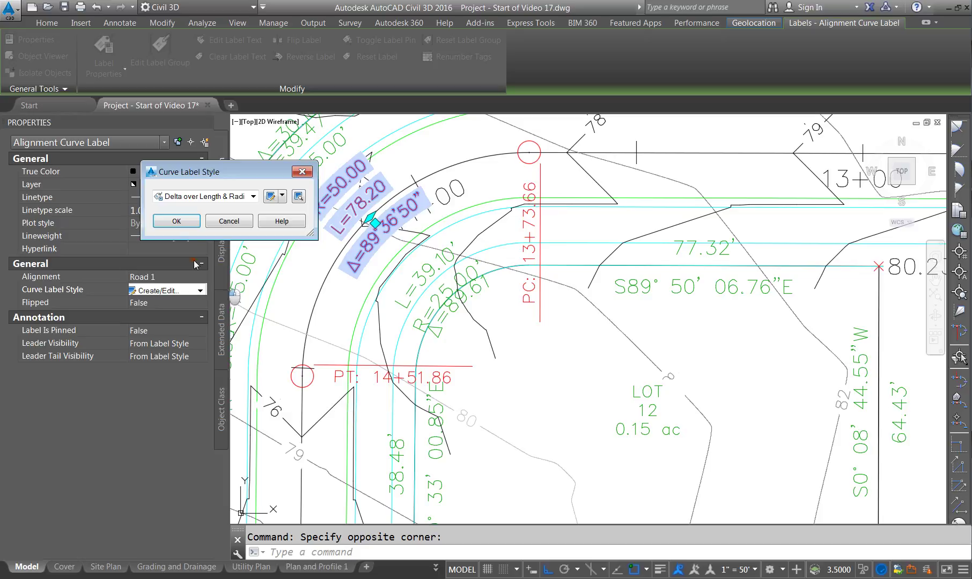
click(270, 198)
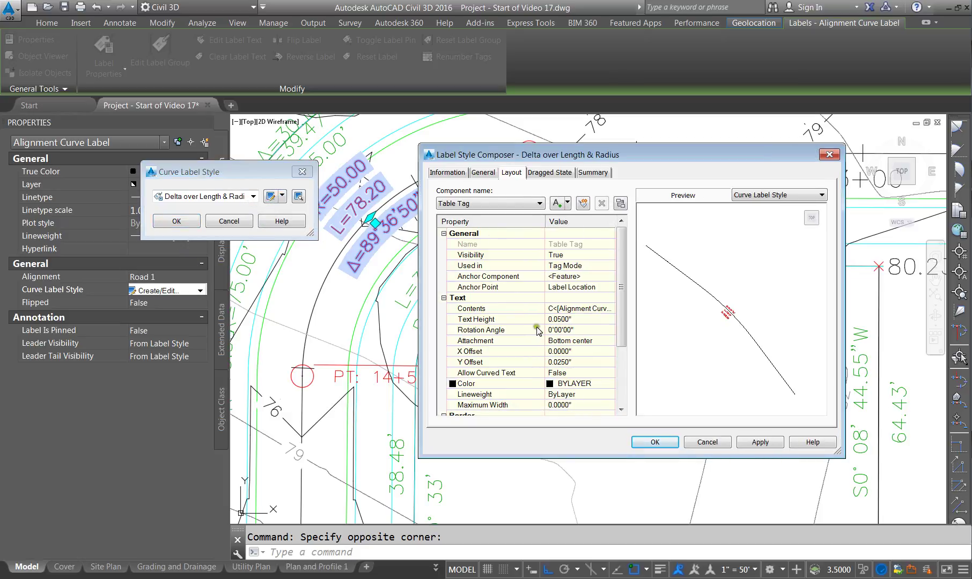
Step: Set the Distance component's text height to 0.06" in the Delta over Length & Radius curve label style
click(499, 202)
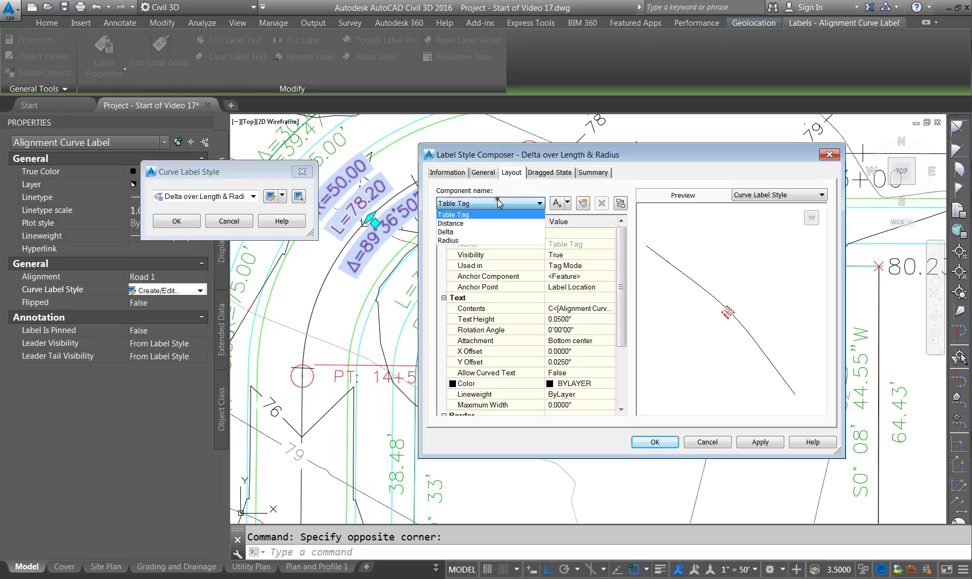
click(453, 224)
click(567, 320)
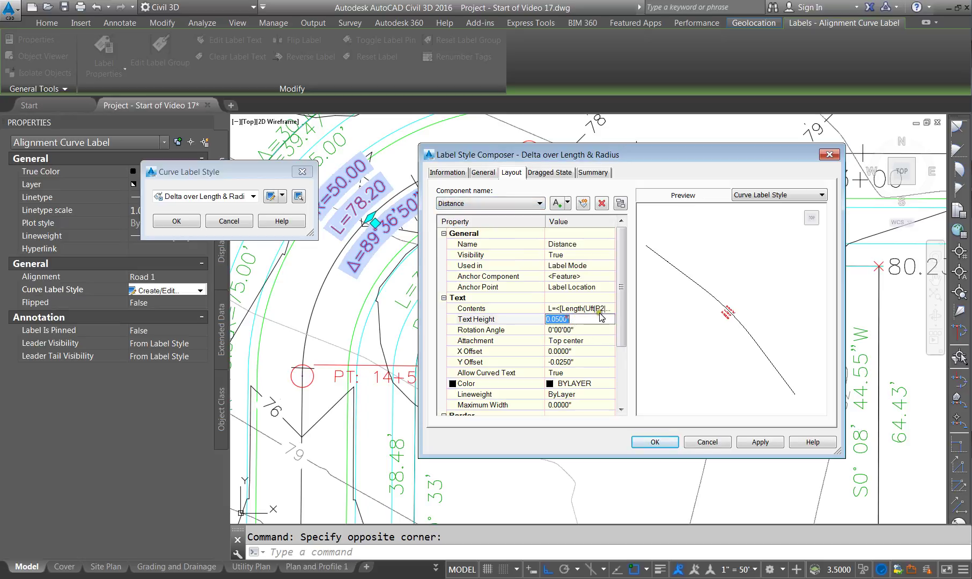
text(0.06)
key(Return)
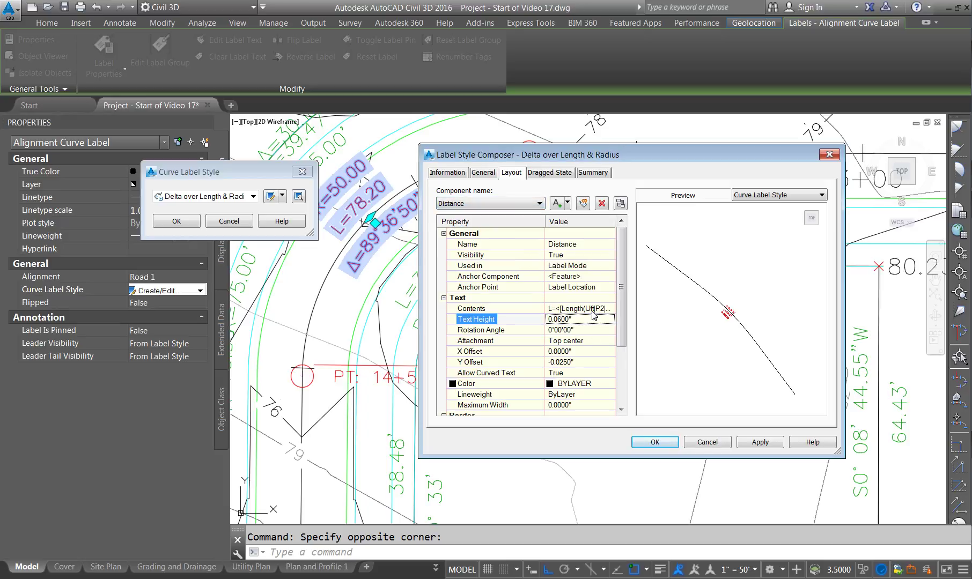
Step: Set the Delta component's text height to 0.06" in the curve label style
click(462, 203)
click(458, 232)
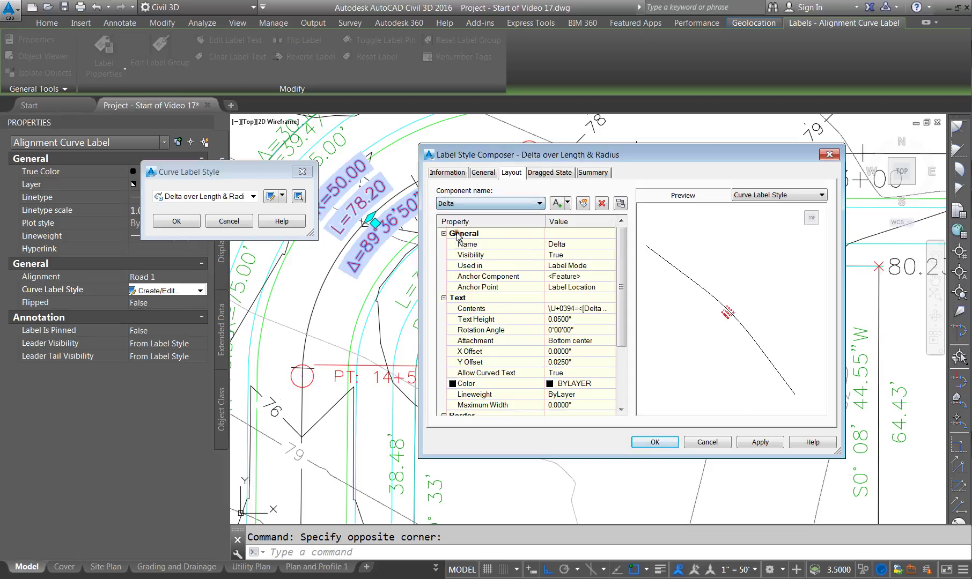
click(580, 320)
text(.06)
key(Return)
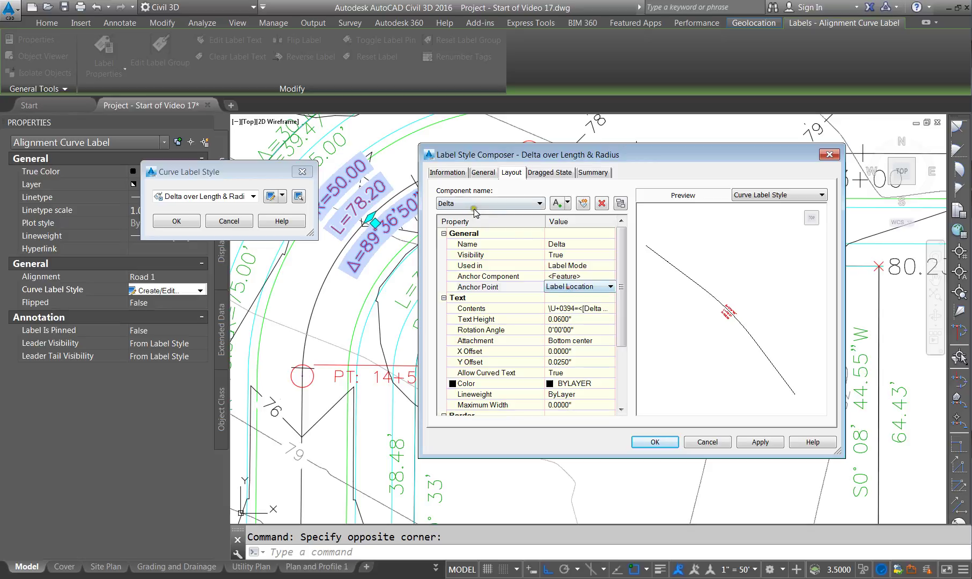
Step: Set the Radius component's text height to 0.06" in the curve label style
click(472, 205)
click(445, 240)
click(572, 320)
text(.06)
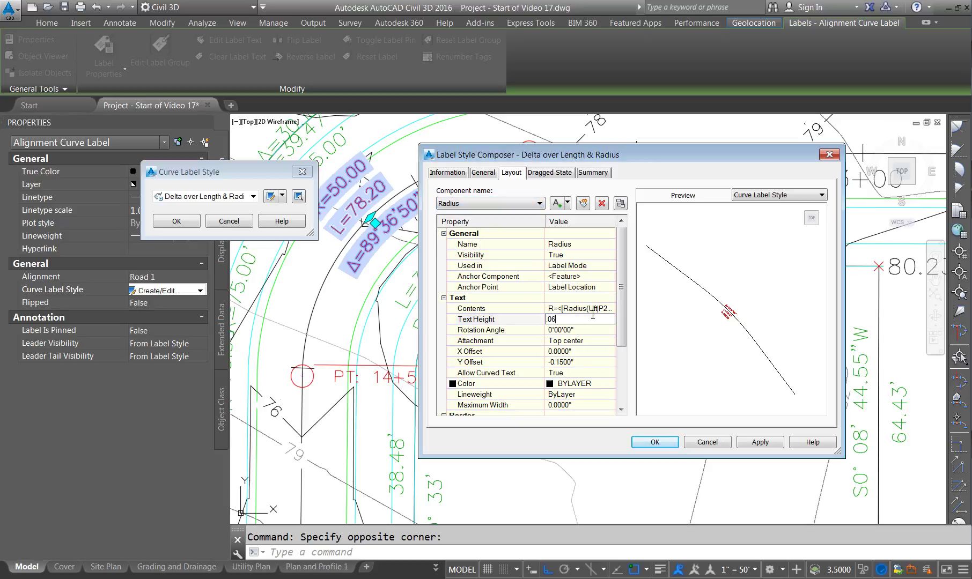
click(578, 288)
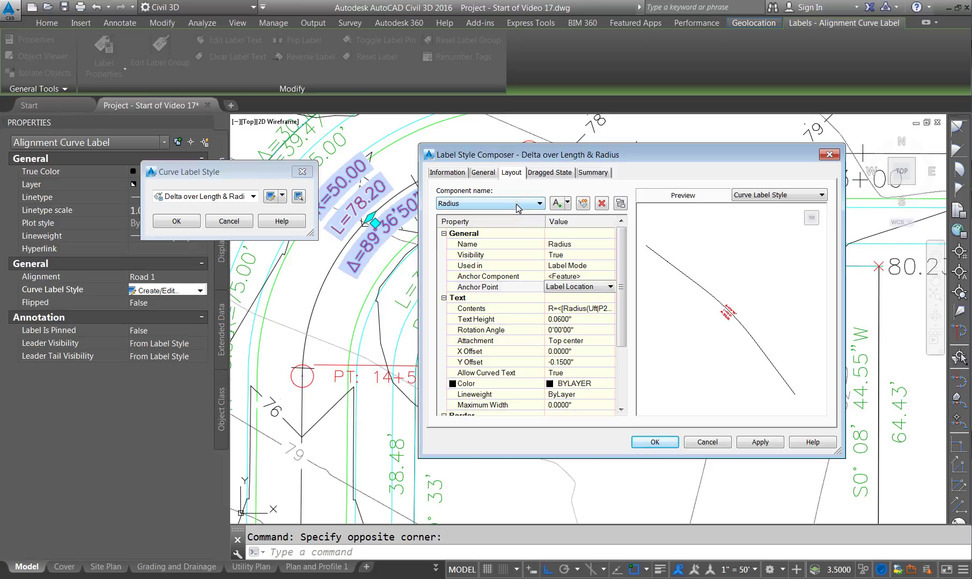
Step: Set the curve label style's dragged state text height to 0.06", and apply and accept the style changes
click(540, 175)
click(573, 357)
key(BackSpace)
text(.06)
key(Return)
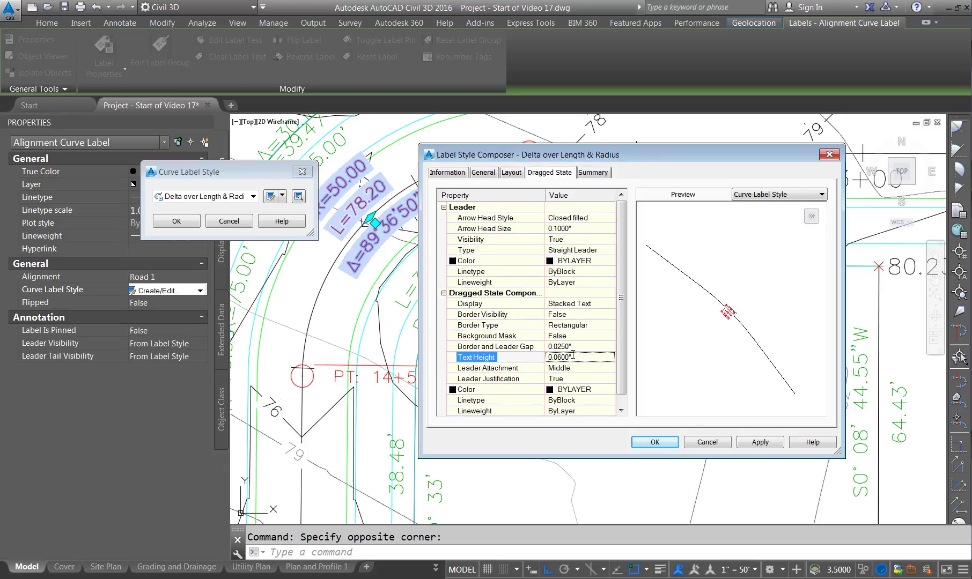
click(755, 439)
click(647, 441)
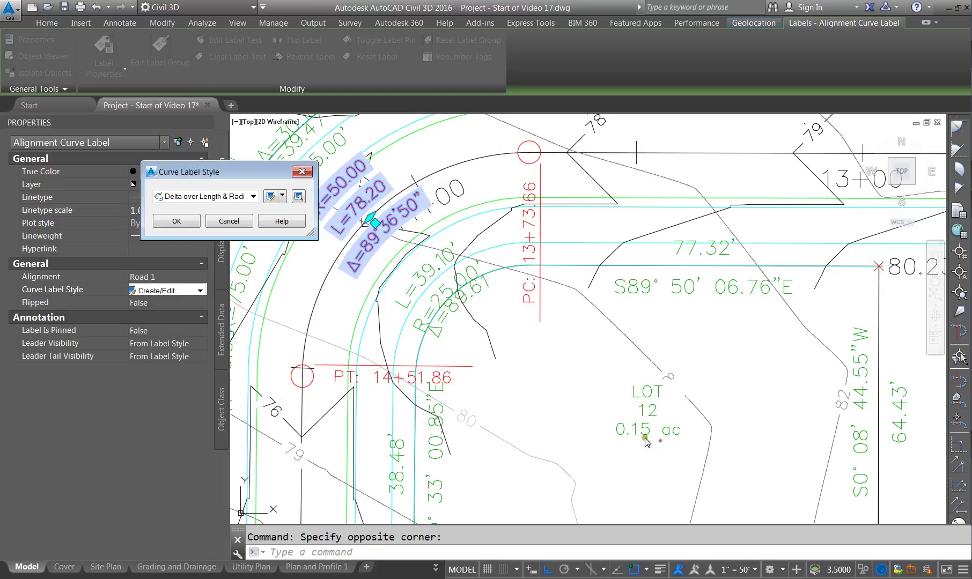
click(181, 221)
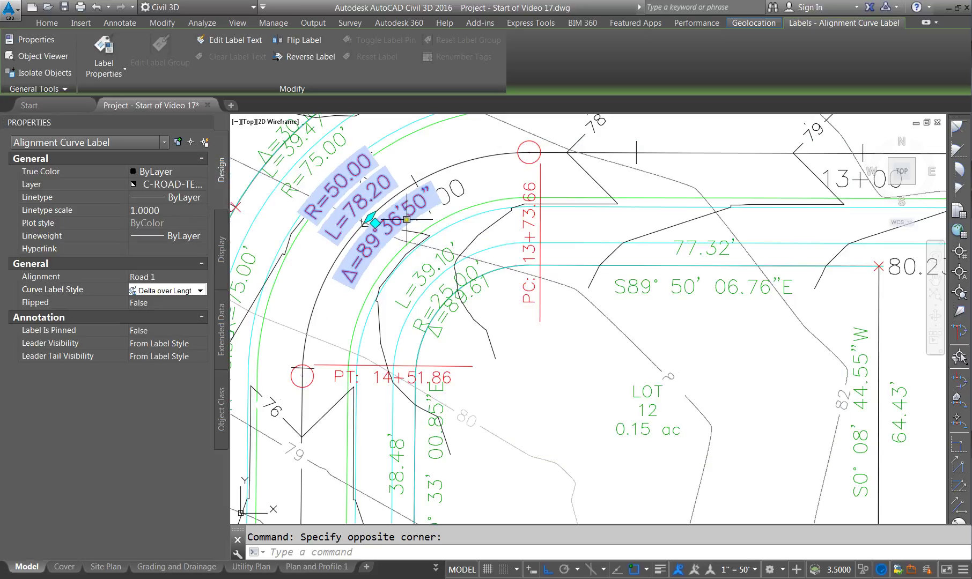
Step: Open the Road 1 geometry point labels' Perpendicular with Tick and Line No Curves style and set its dragged state text height to 0.06"
scroll(380, 259, down, 2)
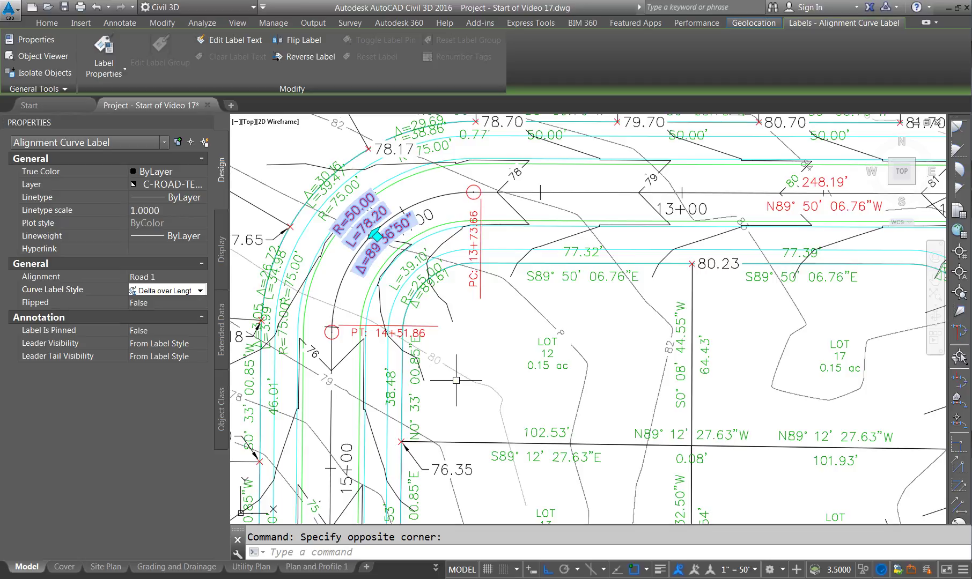
click(477, 283)
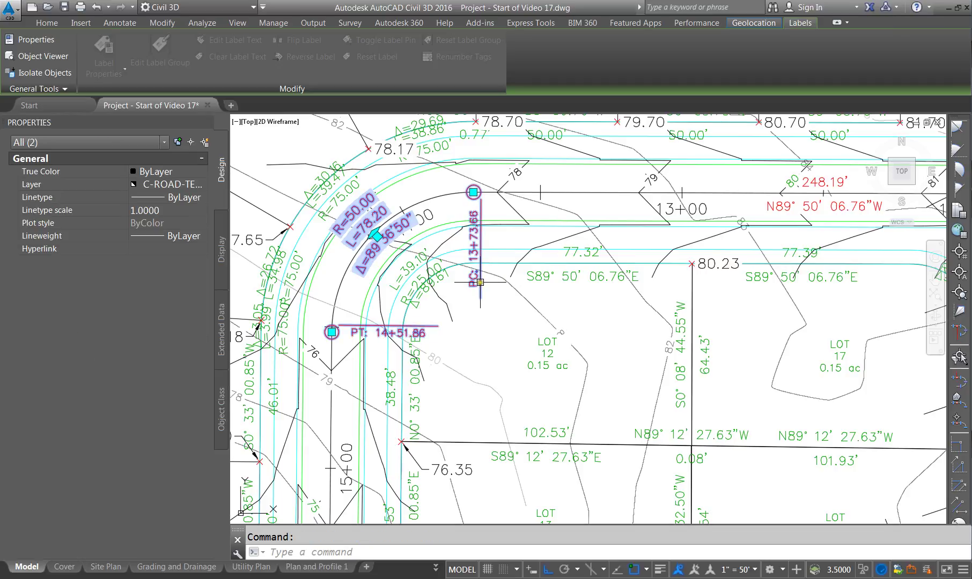
key(Escape)
click(474, 276)
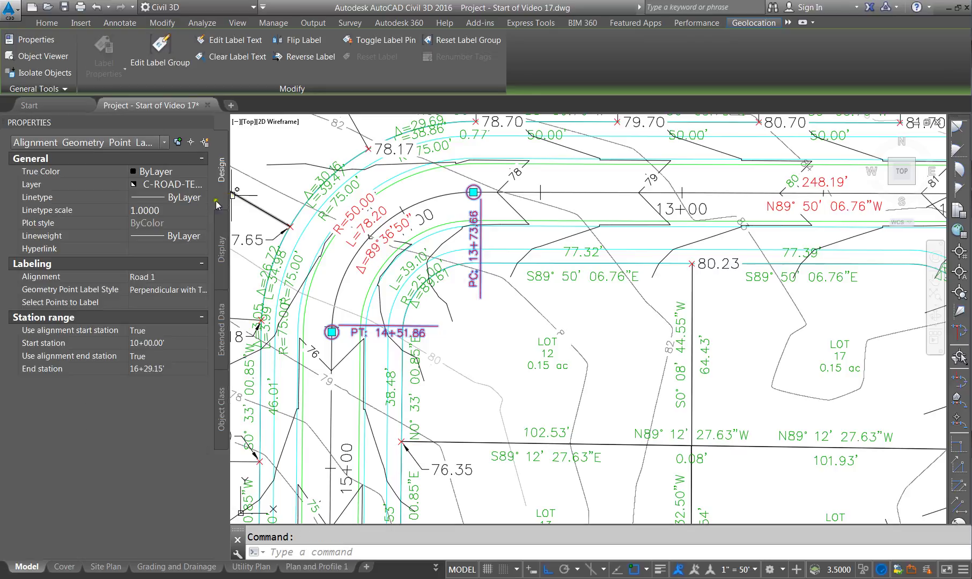
click(194, 295)
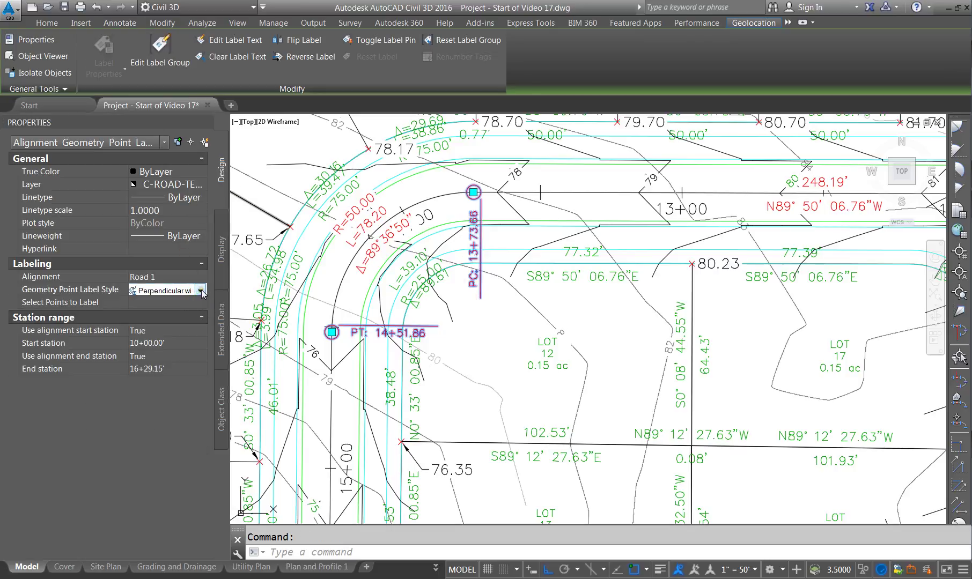
click(200, 290)
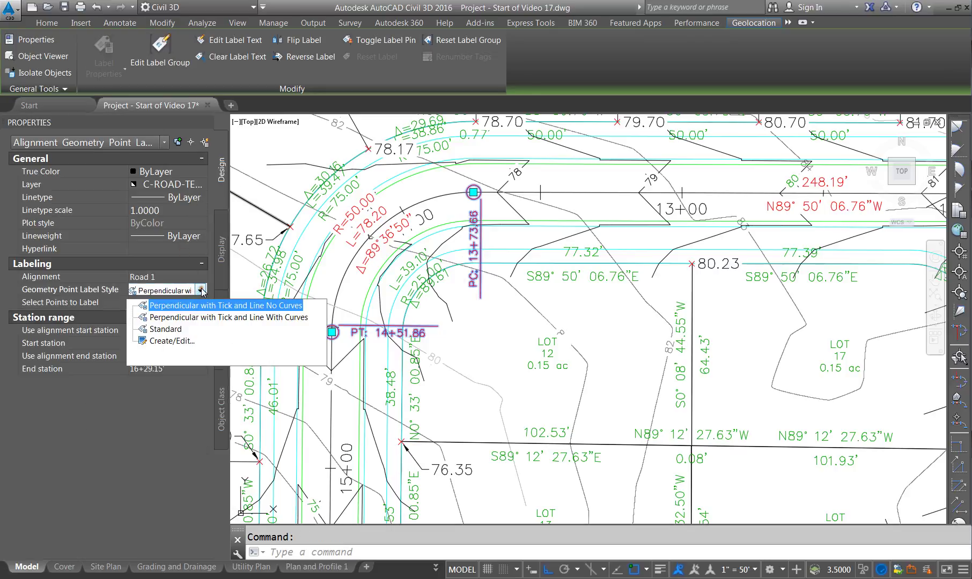
click(170, 342)
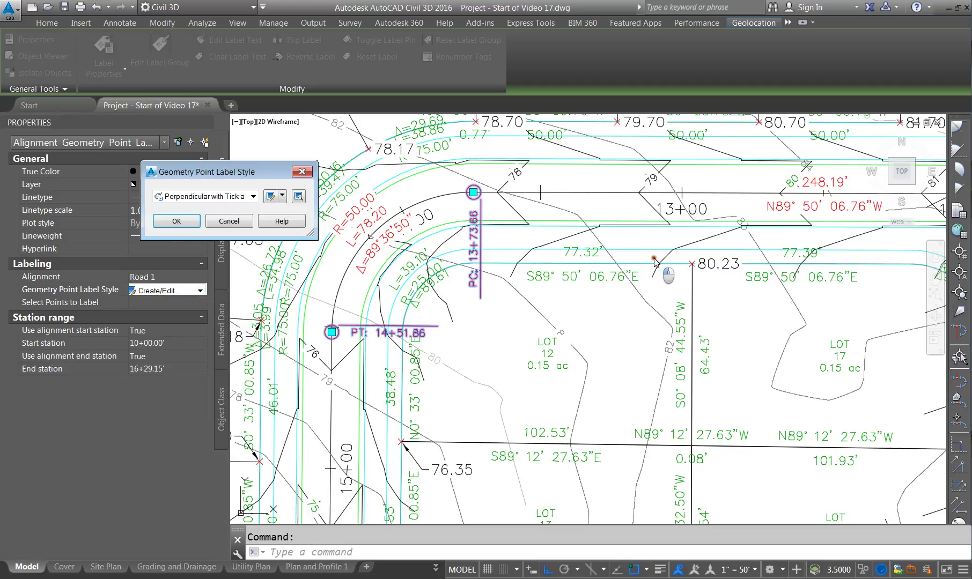
click(271, 196)
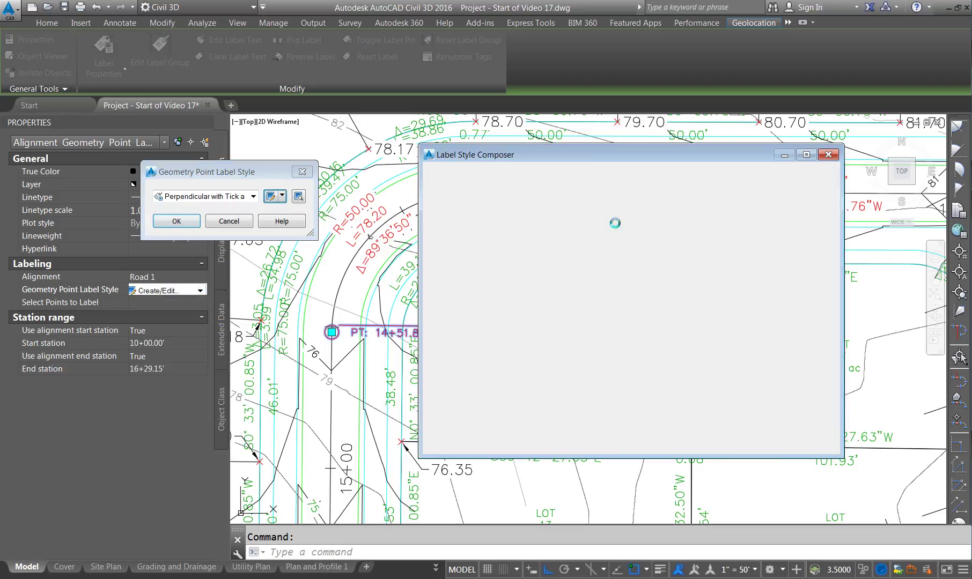
click(568, 358)
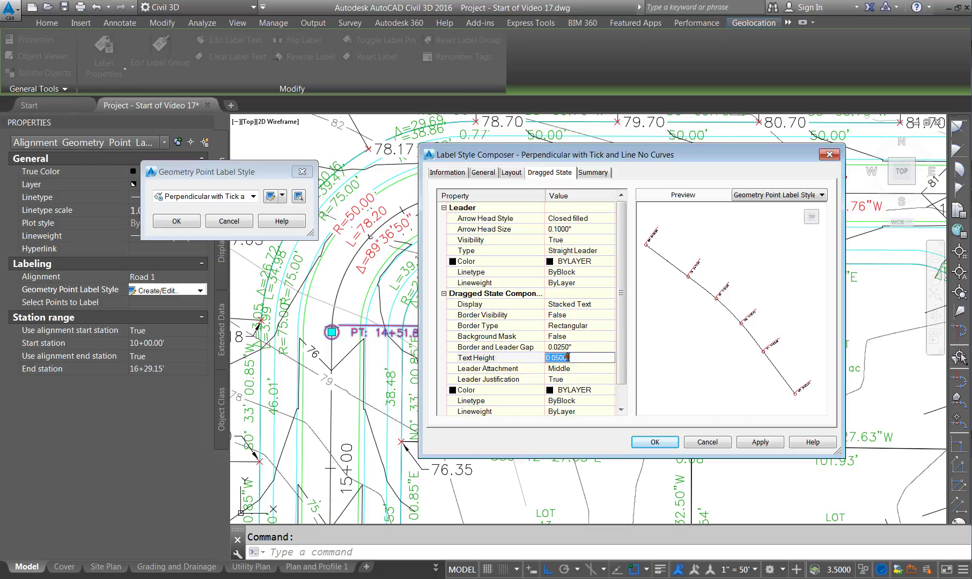
text(0.06)
key(Return)
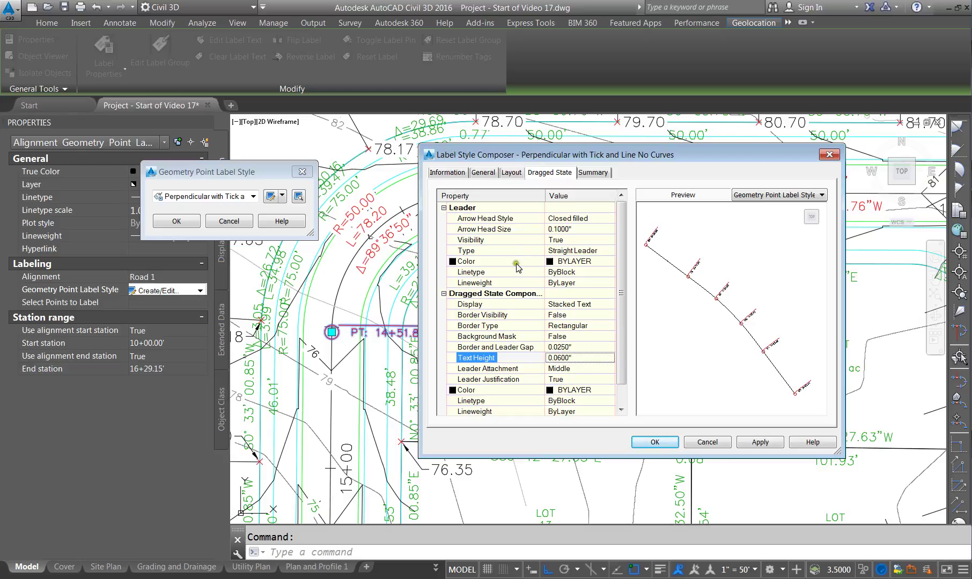
Step: Set the Geometry Point & Station component's text height to 0.06" in the geometry point label style, and accept the changes
click(510, 183)
click(501, 203)
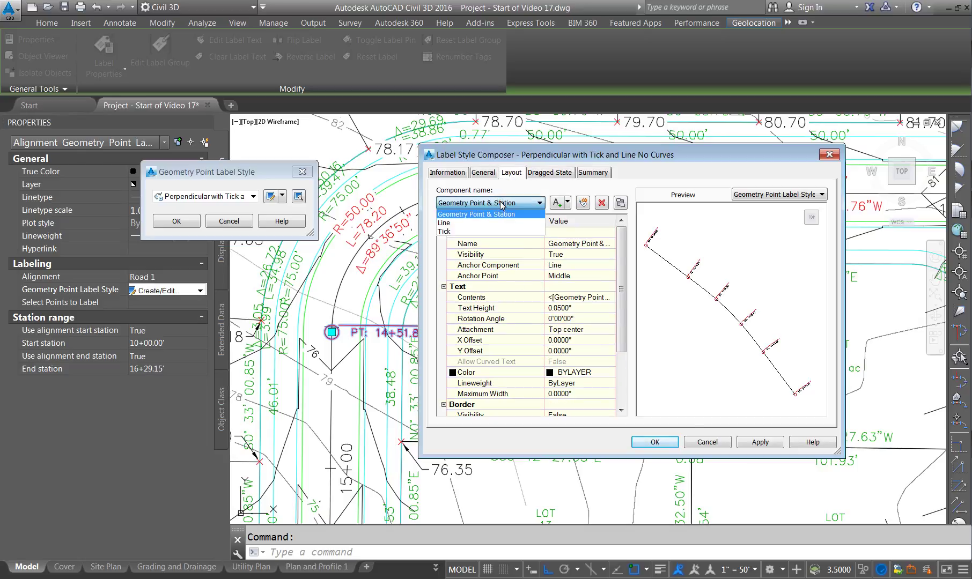
click(483, 203)
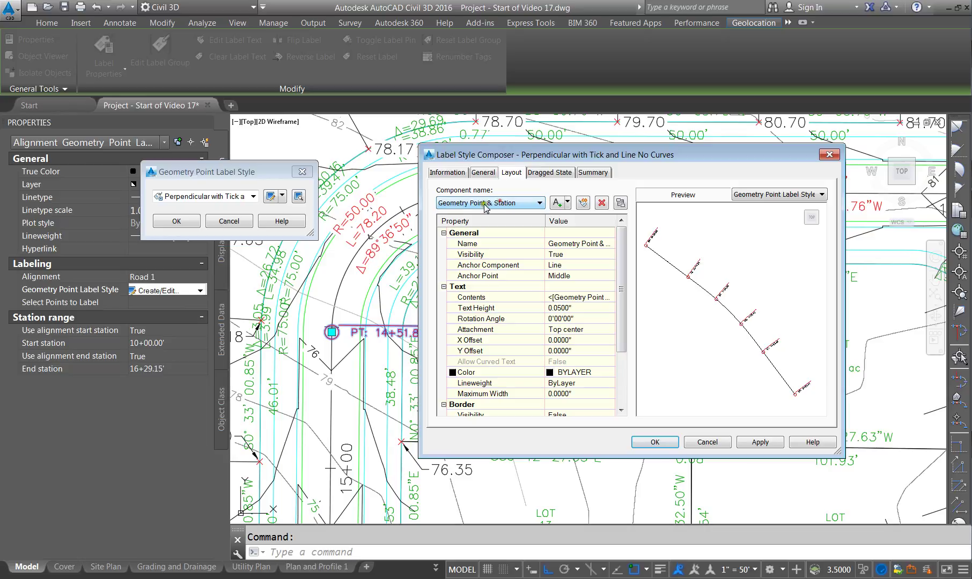
click(573, 311)
text(0.06)
key(Return)
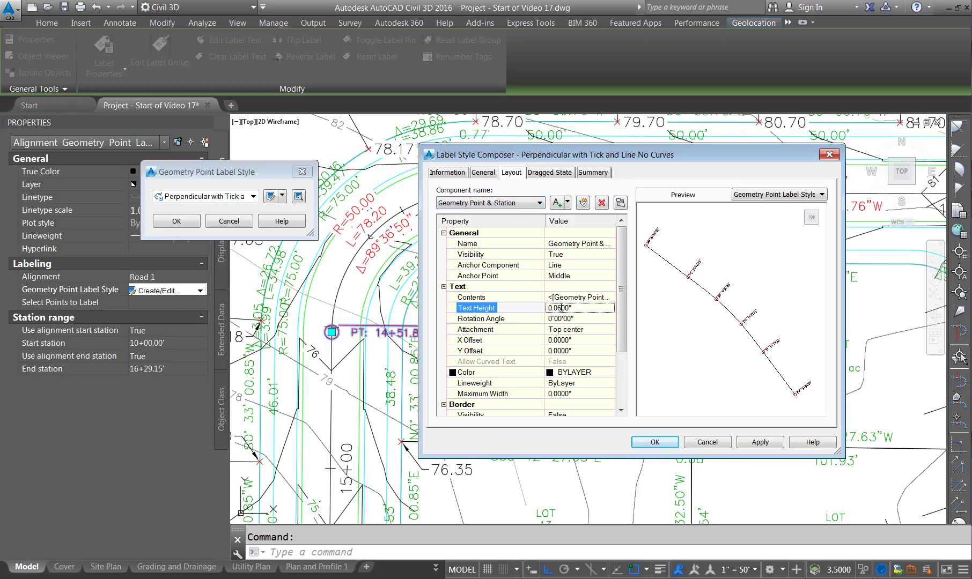
click(653, 442)
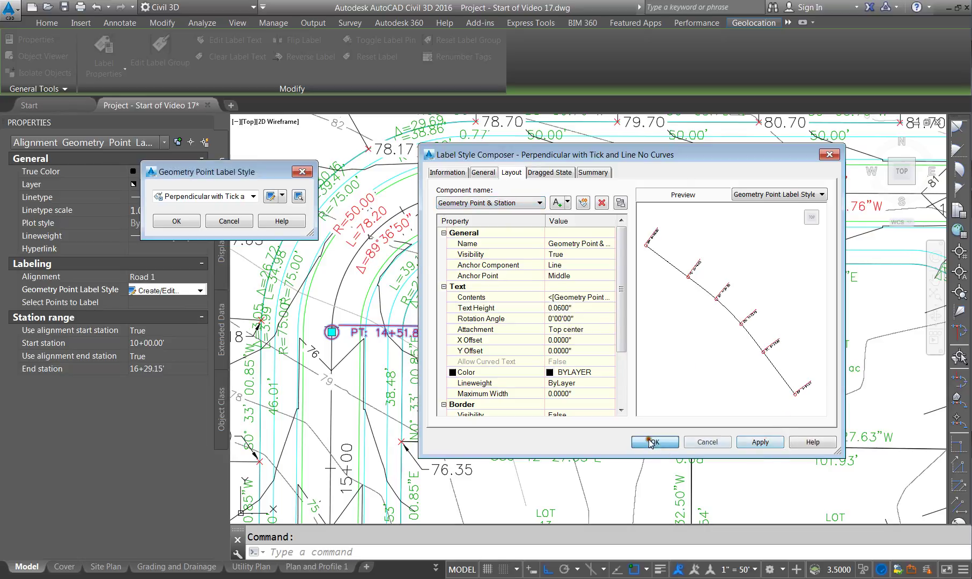
click(188, 222)
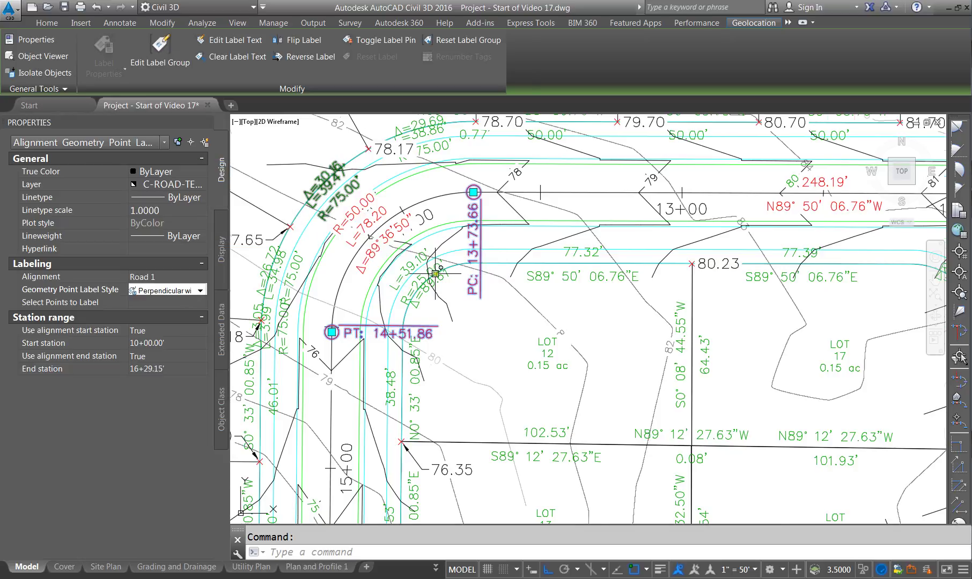
Step: Switch to the Site Plan layout and activate model space inside its plan viewport
scroll(437, 271, down, 2)
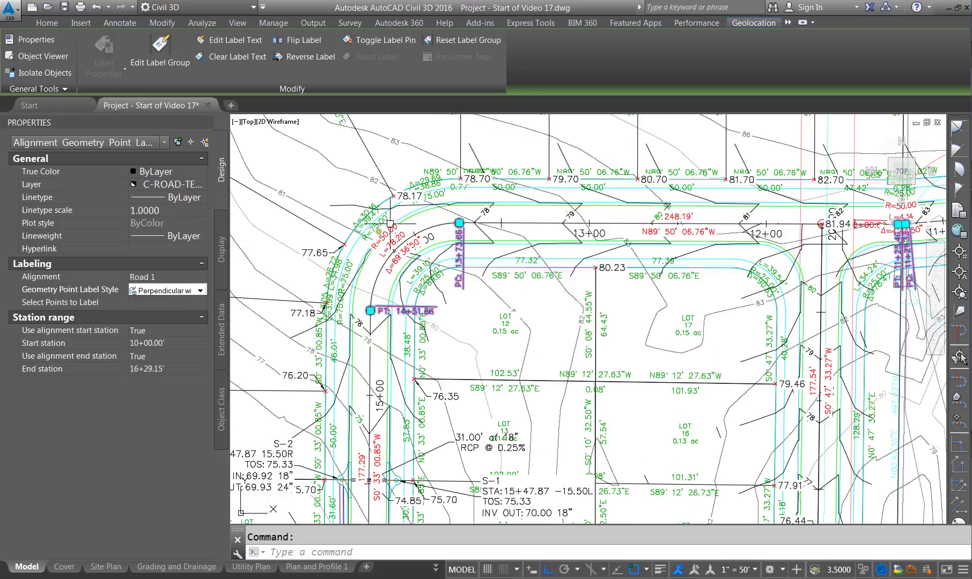
click(106, 568)
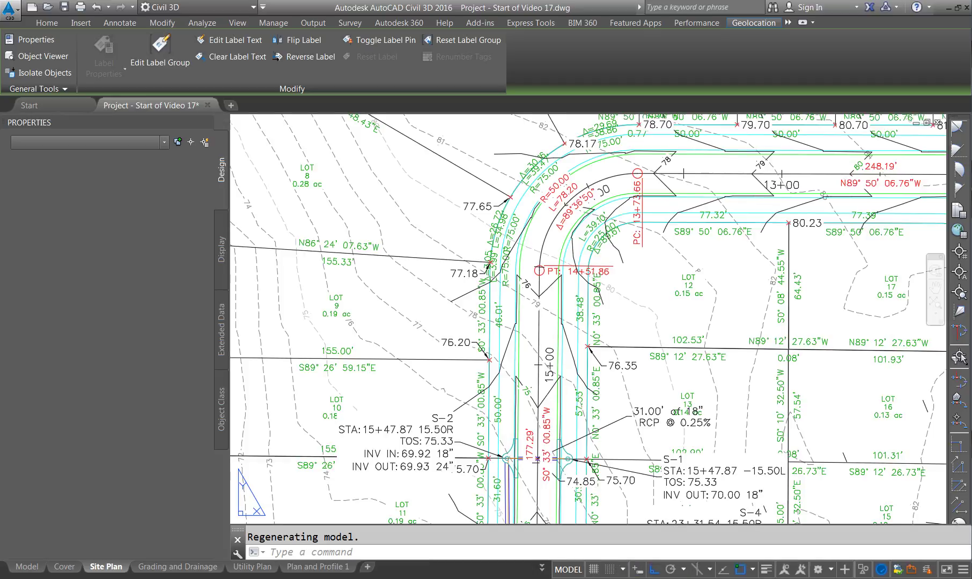
scroll(388, 268, down, 5)
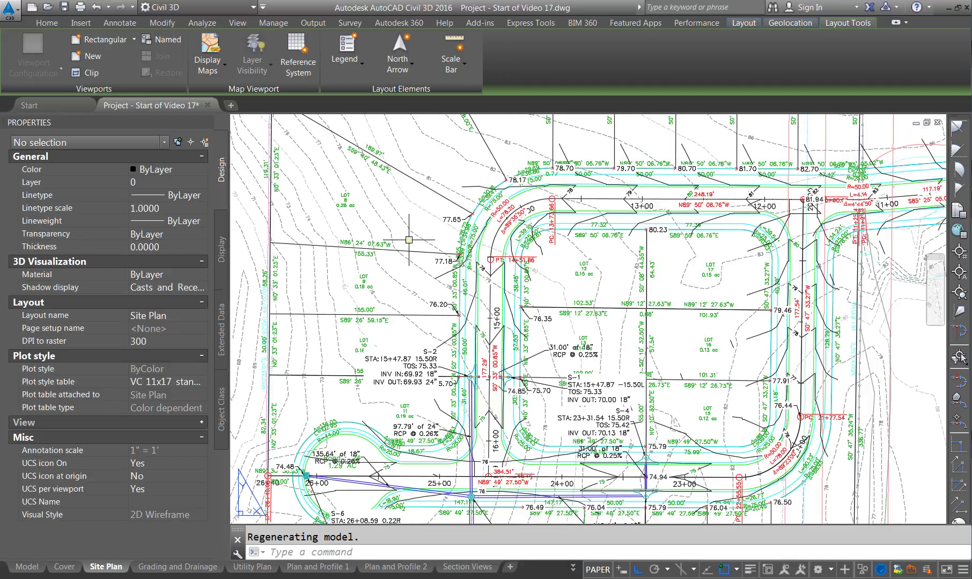
scroll(404, 288, up, 4)
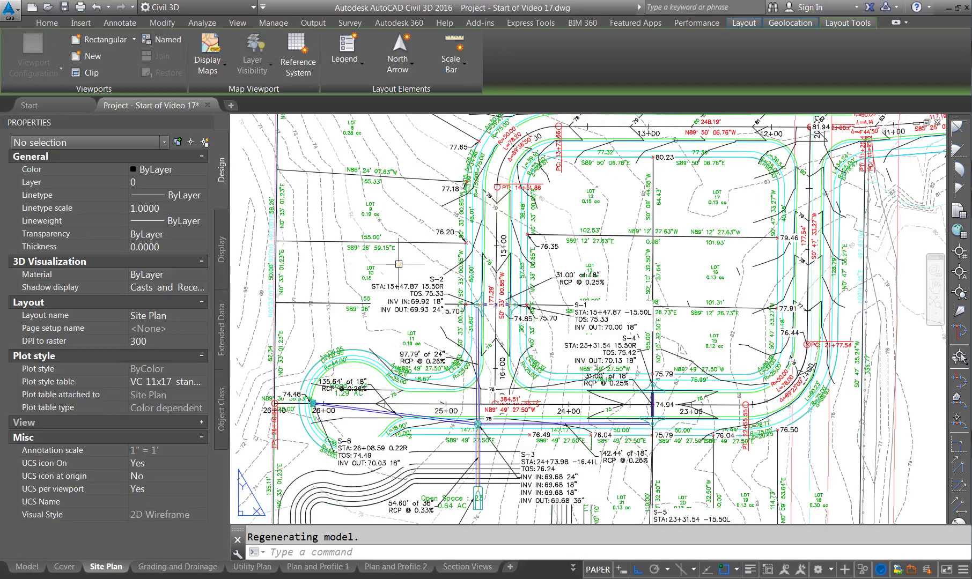
double_click(398, 260)
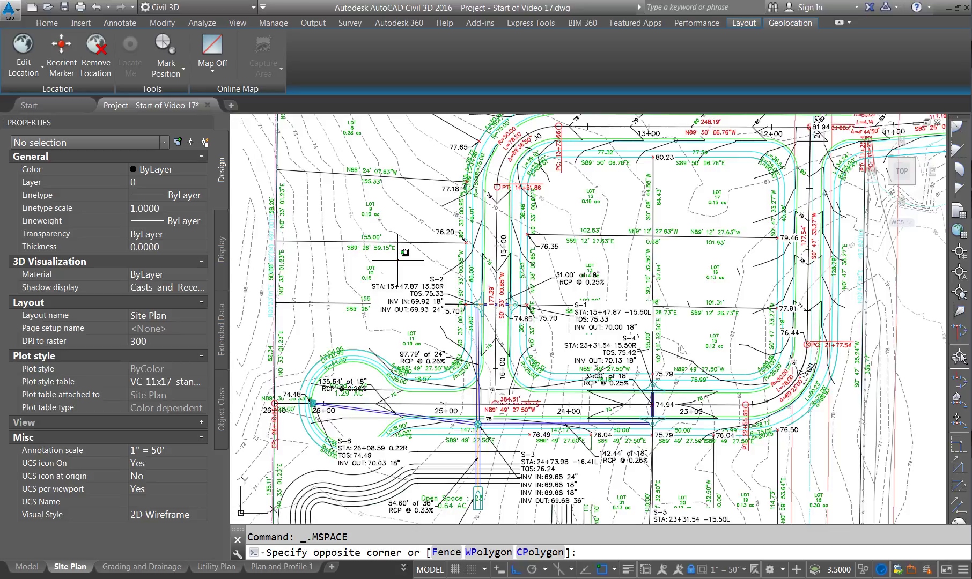
Step: Freeze the layers of the storm structure labels, storm pipe labels and spot elevation labels in the Site Plan viewport with LAYFRZ
key(Escape)
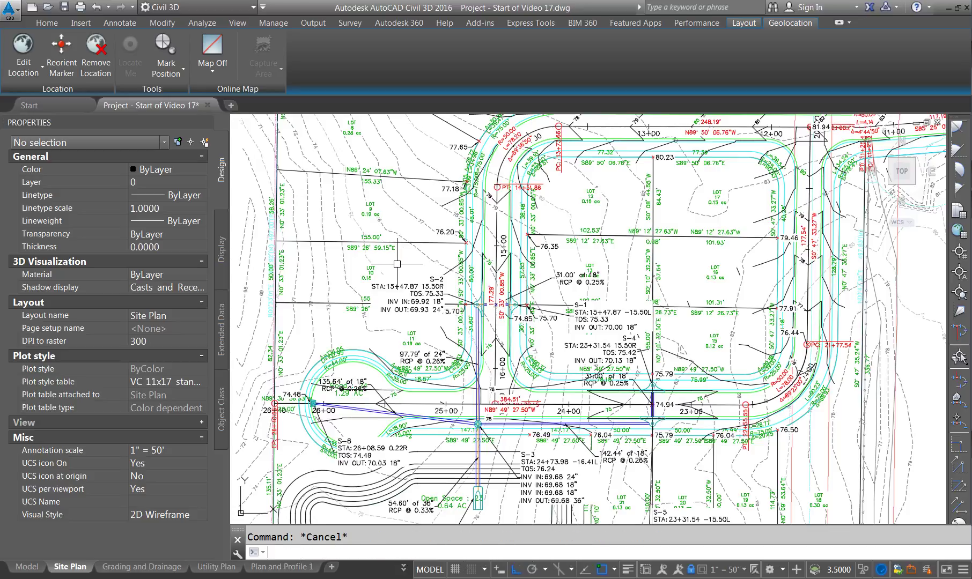
text(layfrz)
key(Return)
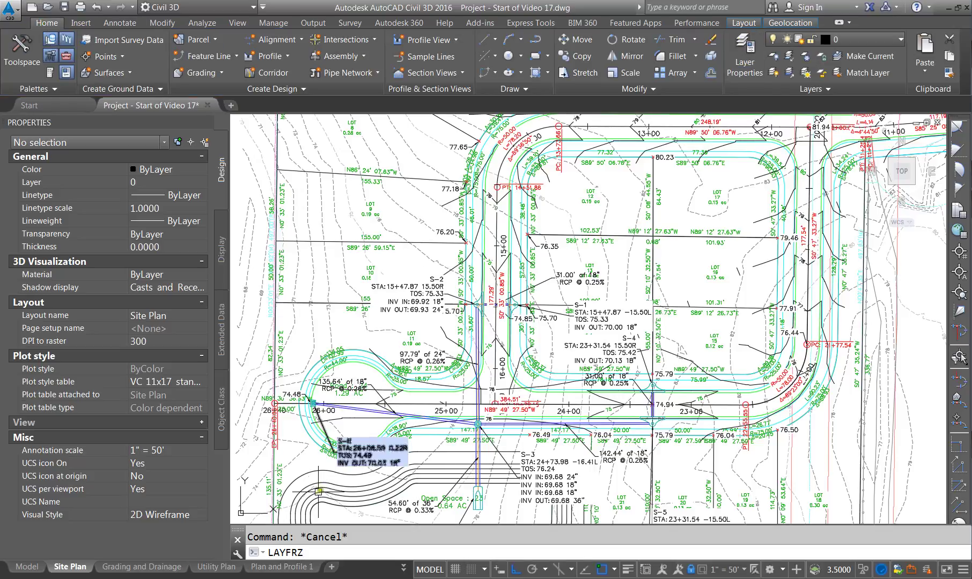
key(Return)
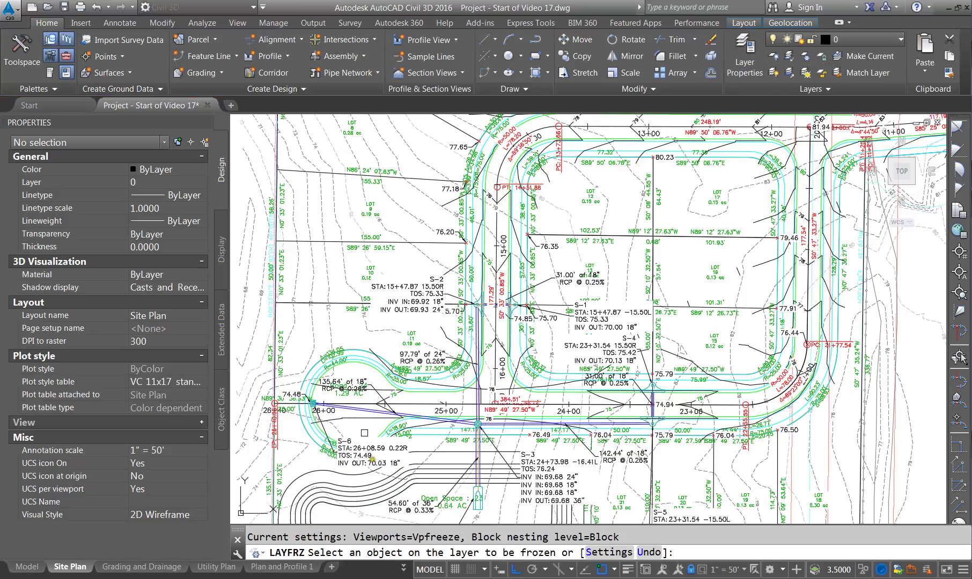
click(356, 441)
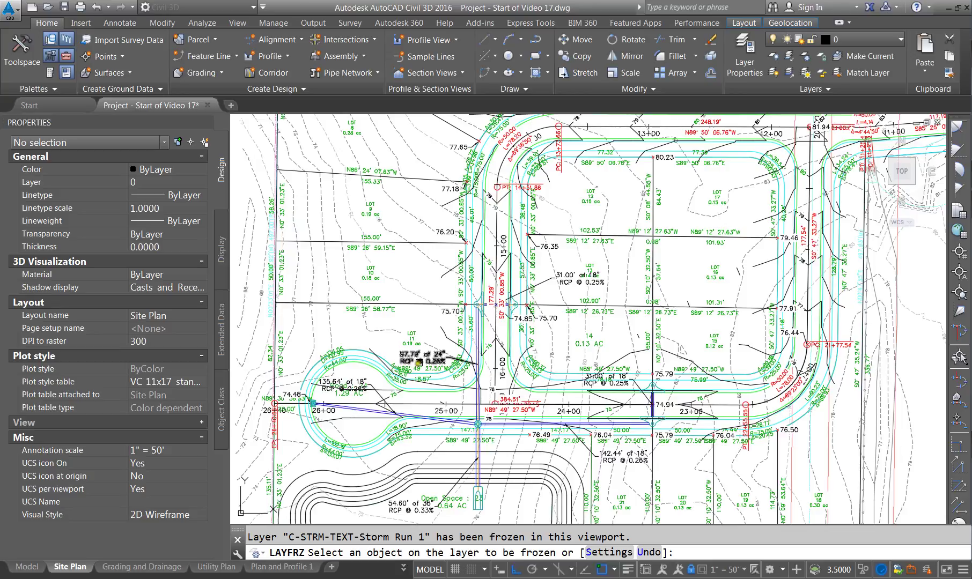
click(419, 359)
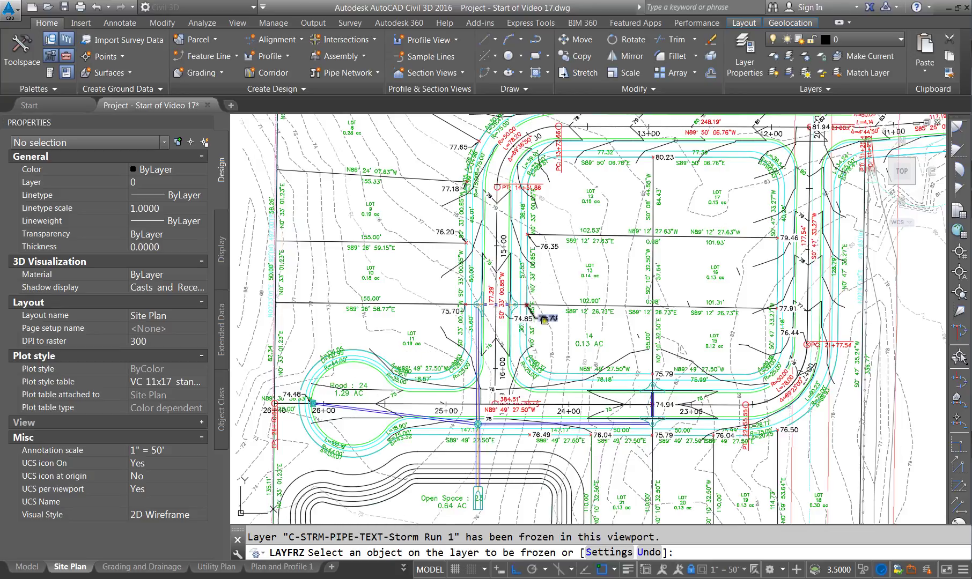
click(553, 319)
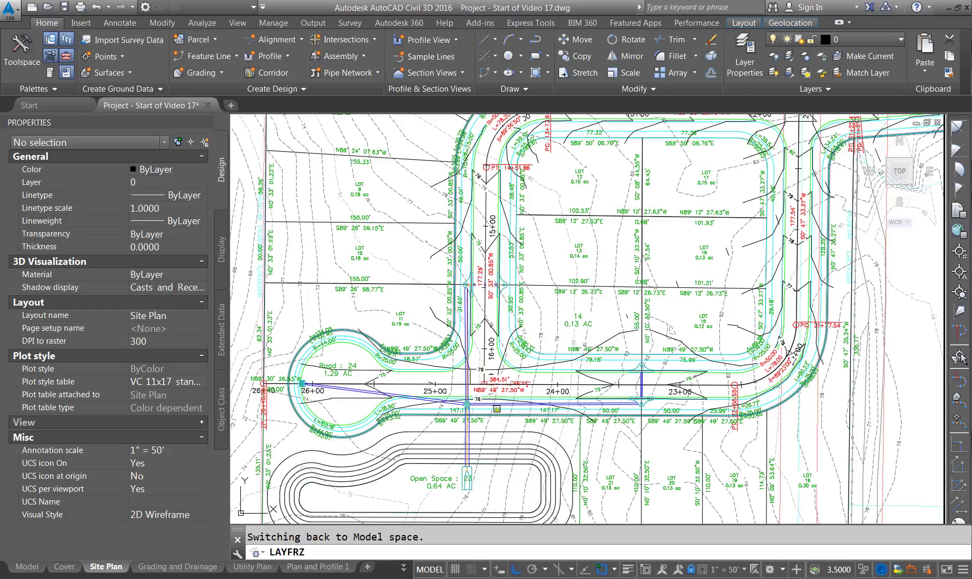
key(Escape)
Step: Move Road 2's 384.51' tangent label along the alignment to between stations 24+00 and 23+00, clear of the road intersection
click(498, 378)
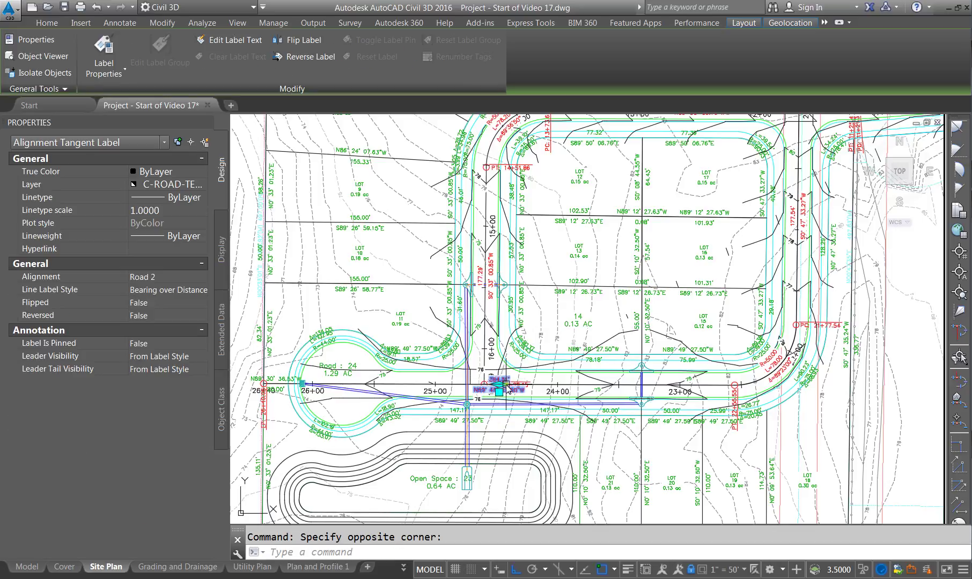
click(498, 384)
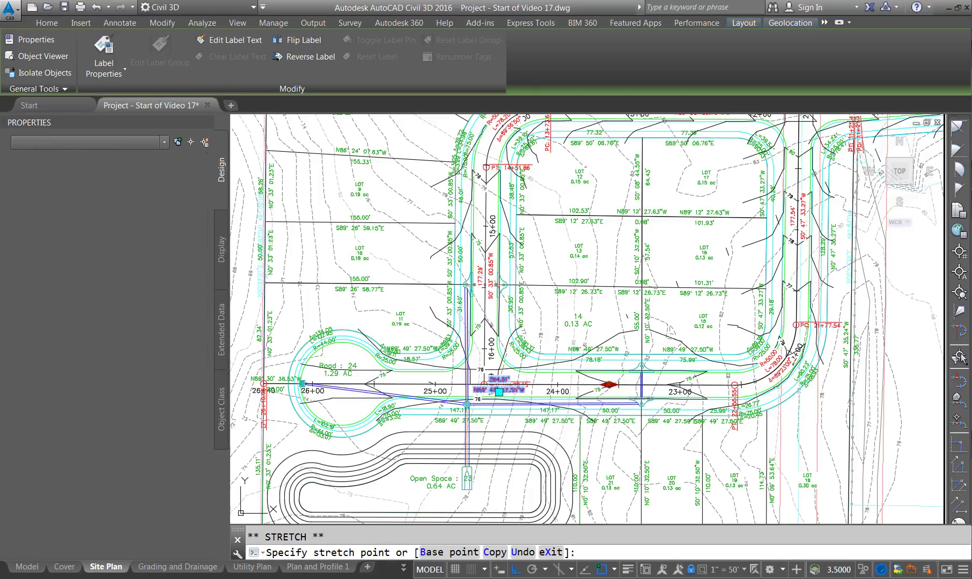
click(609, 384)
key(Escape)
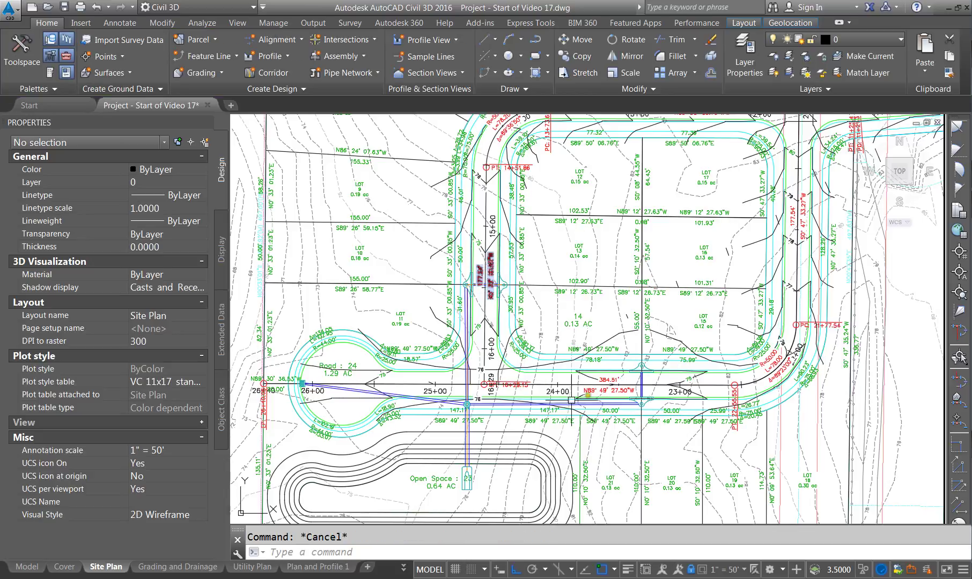
click(503, 384)
key(Escape)
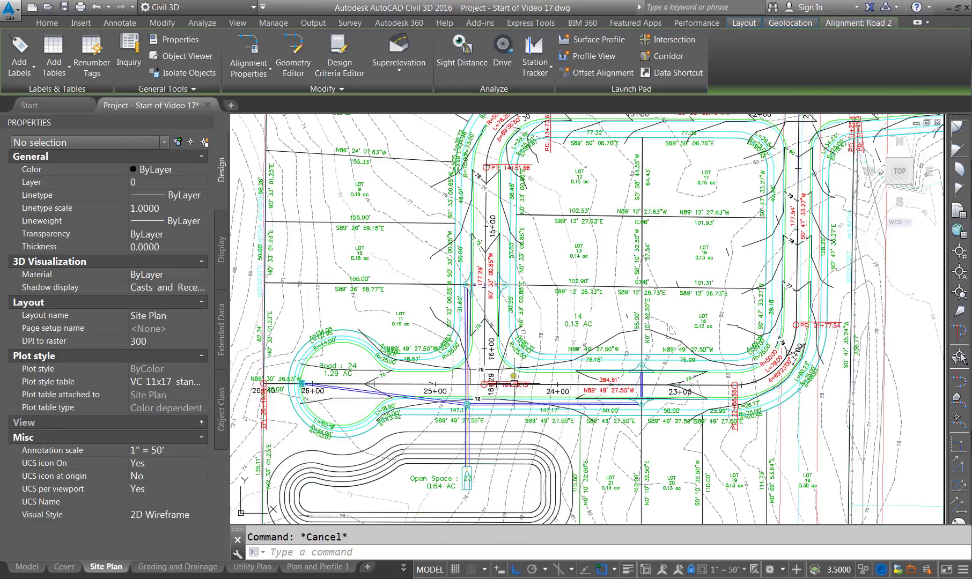
click(513, 382)
click(512, 382)
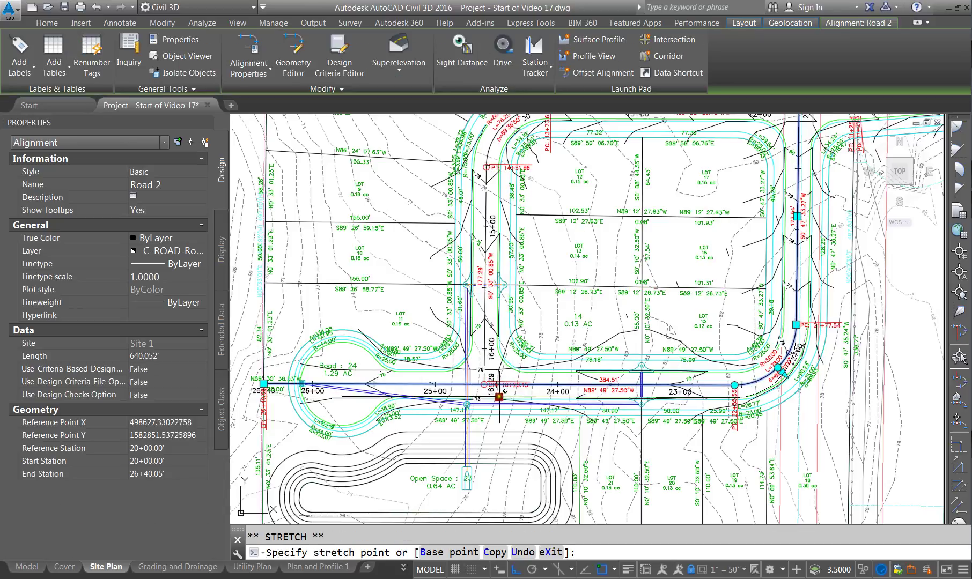
key(Escape)
key(Escape)
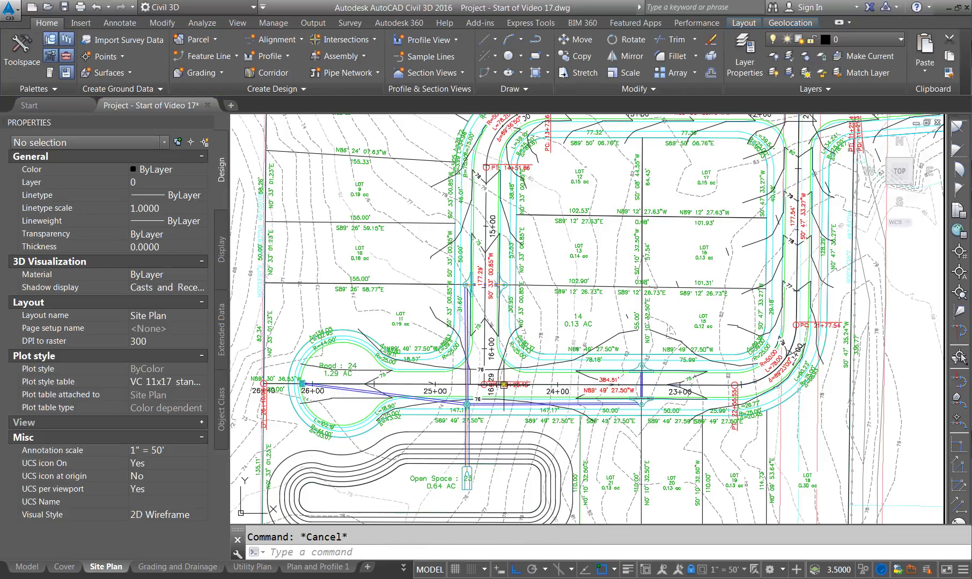
Step: Turn off ortho and object snap while pulling Road 1's EP: 16+29.15 label out into Lot 14 with a leader
click(506, 382)
click(505, 383)
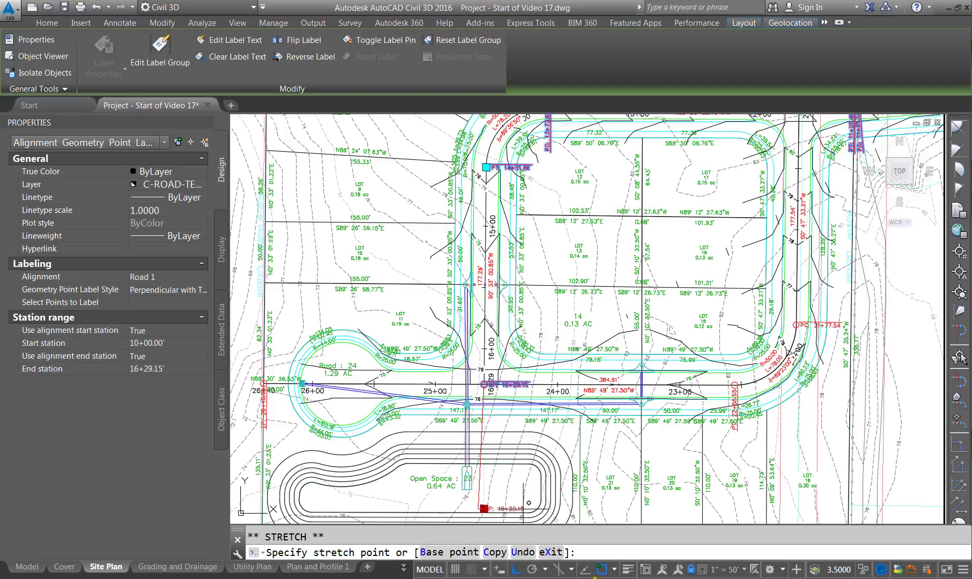
key(F8)
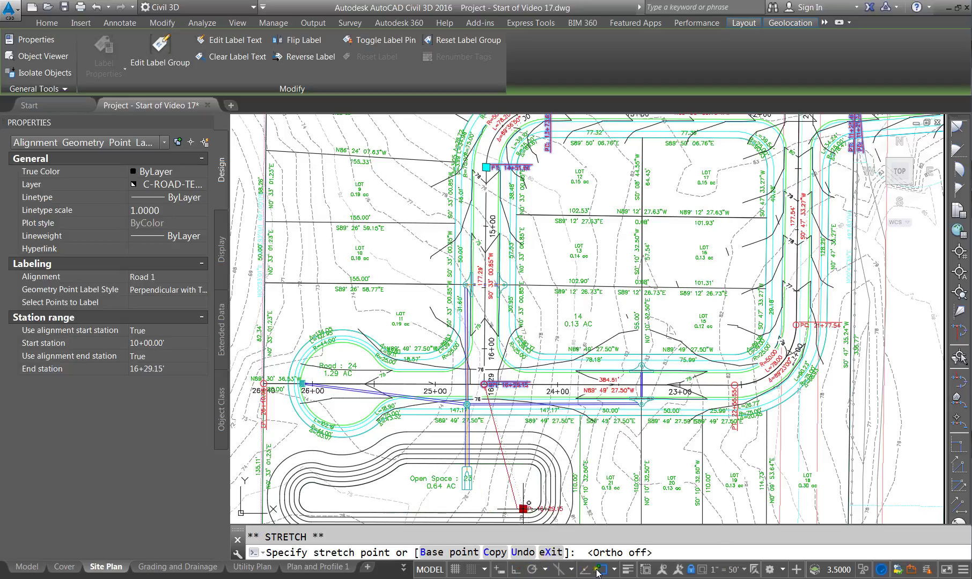
click(598, 571)
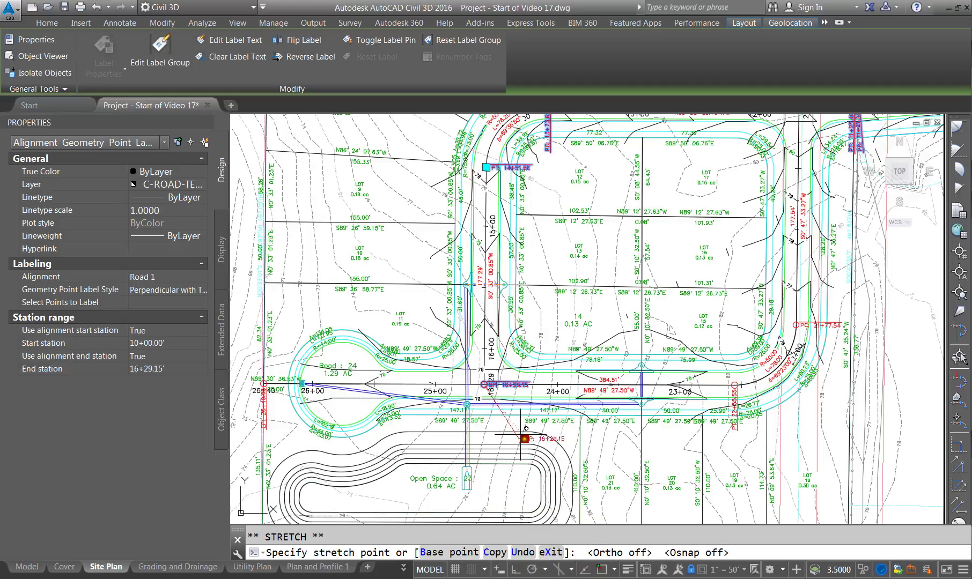
click(547, 342)
key(Escape)
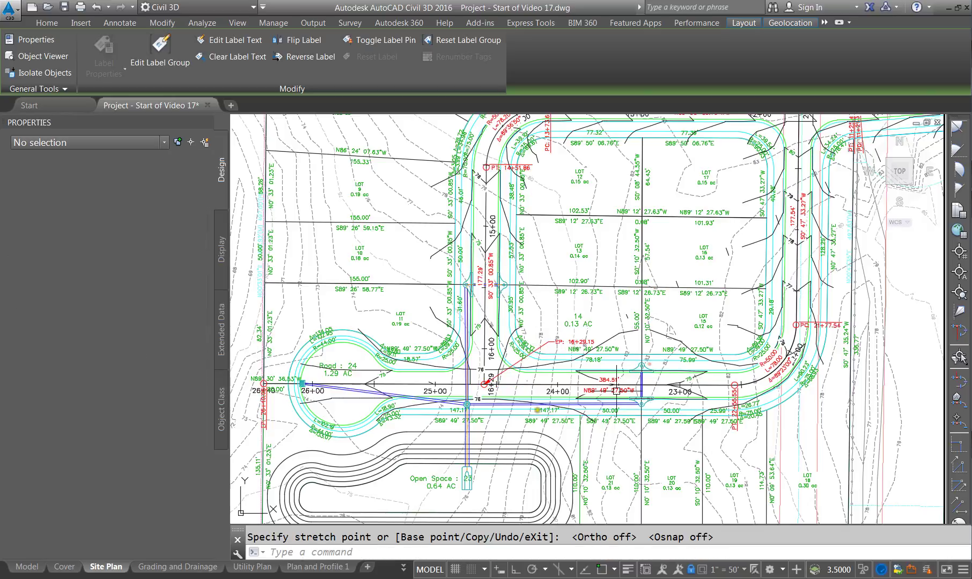
key(Escape)
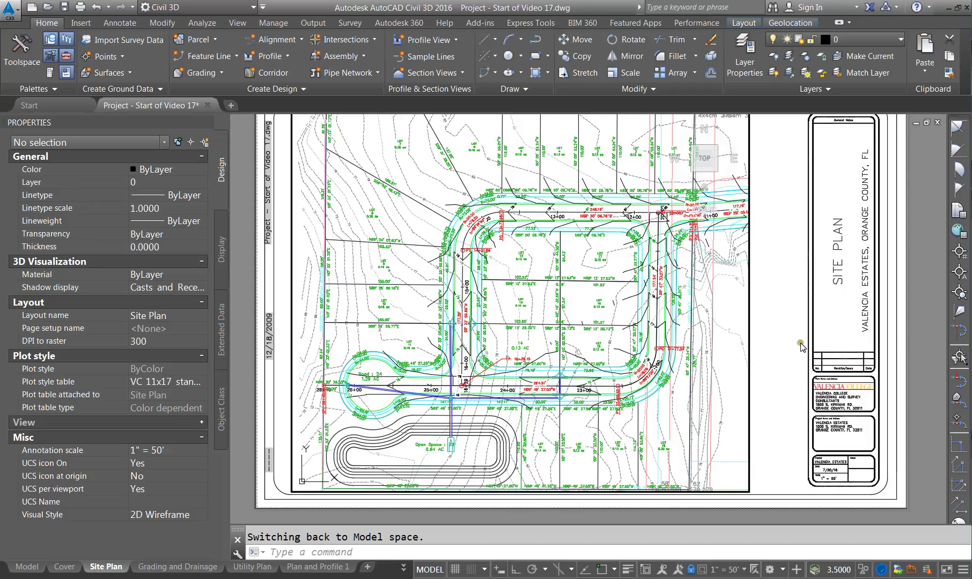
Step: Reactivate the viewport's model space through paper space and pull the 39.47' parcel curve label out into Lot 7 with a leader
double_click(781, 342)
click(781, 342)
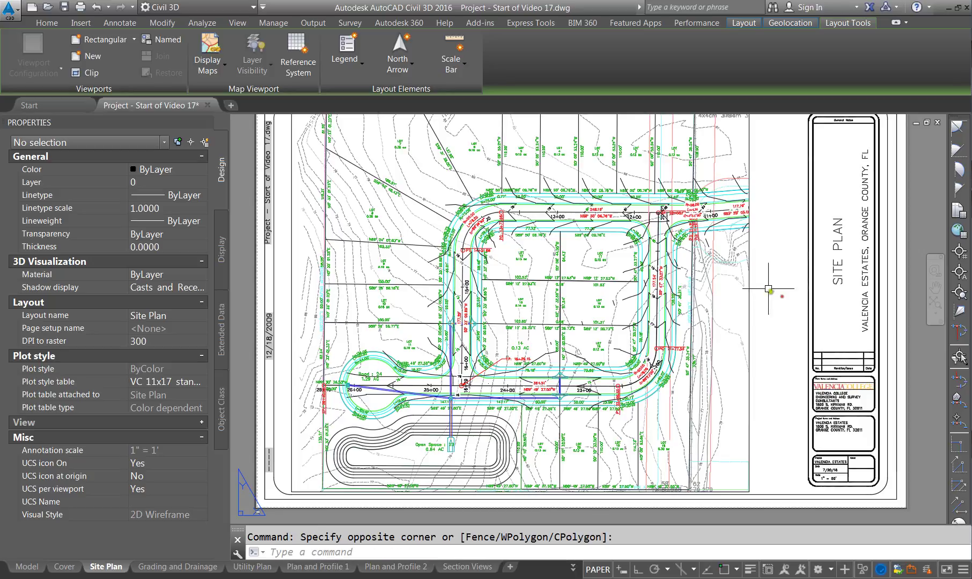
scroll(527, 170, up, 4)
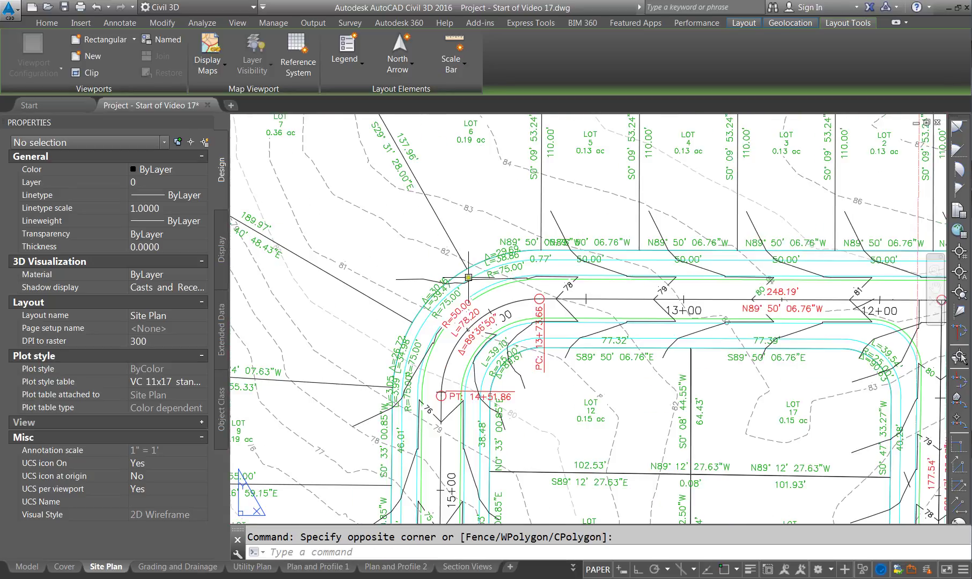
double_click(426, 261)
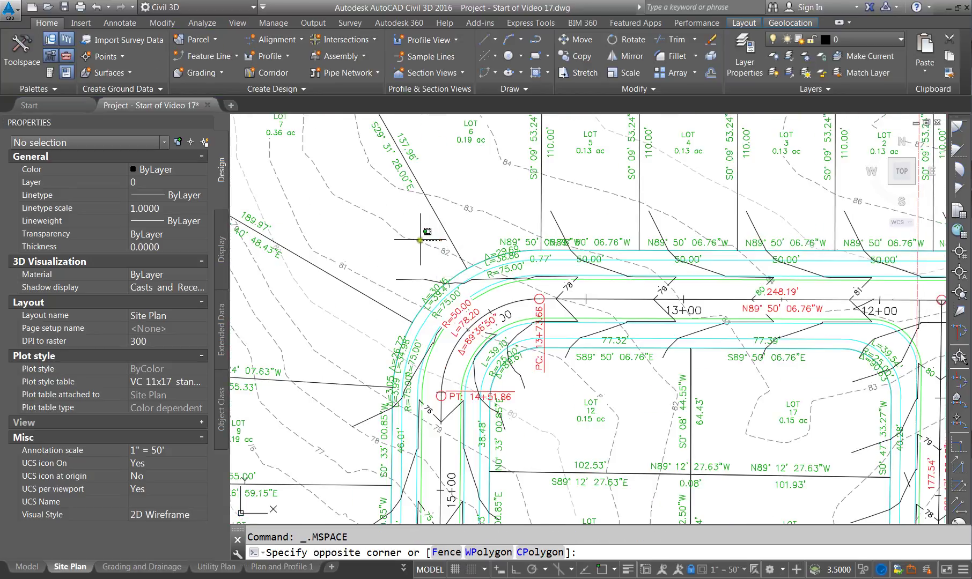
key(Escape)
click(439, 288)
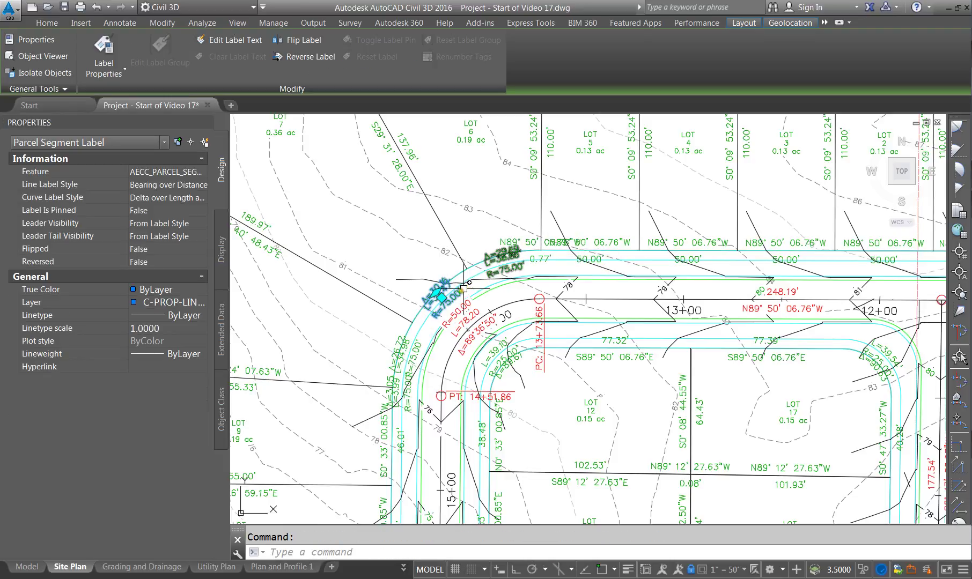
click(436, 296)
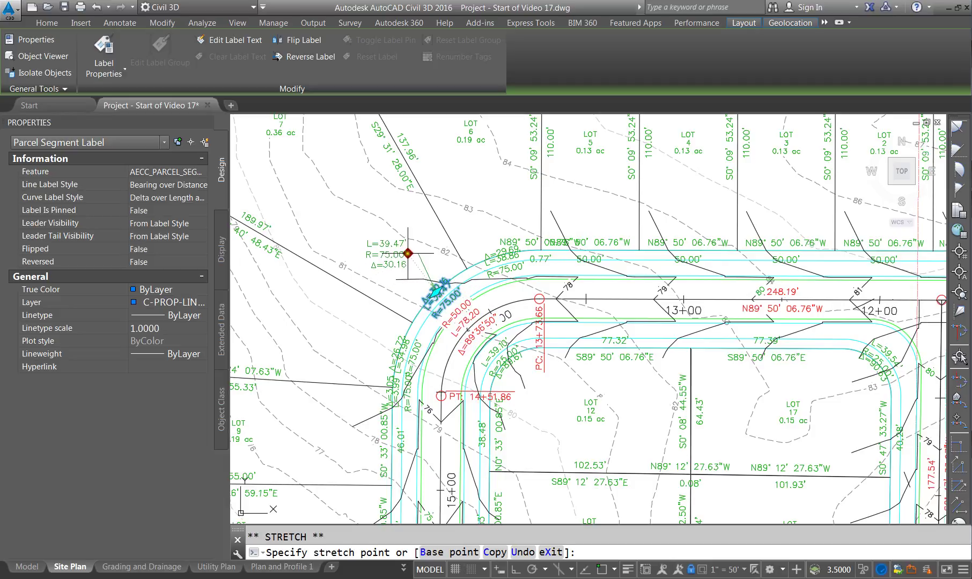
key(Escape)
key(Escape)
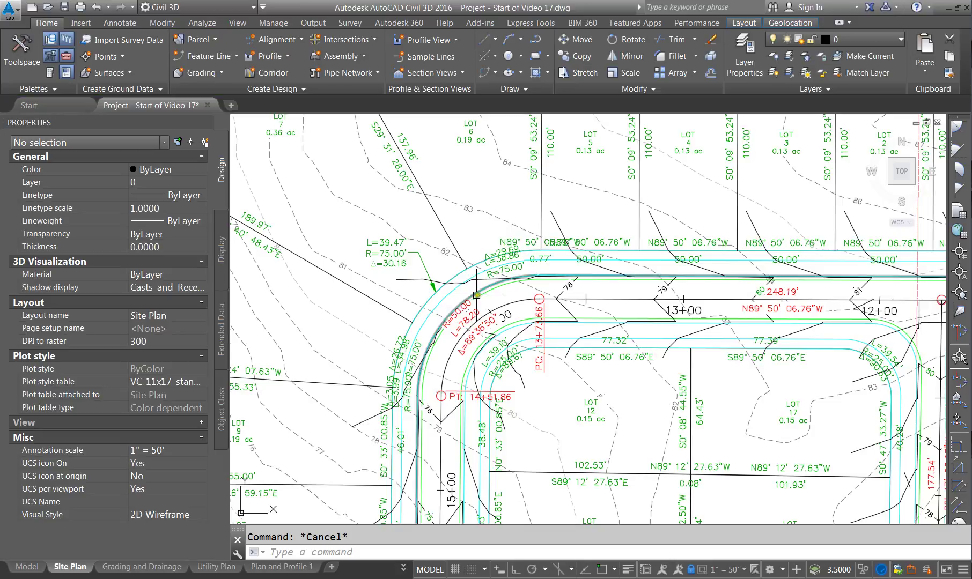
Step: Pull the 38.86' parcel curve label out into Lot 6 with a leader and adjust its position
click(489, 254)
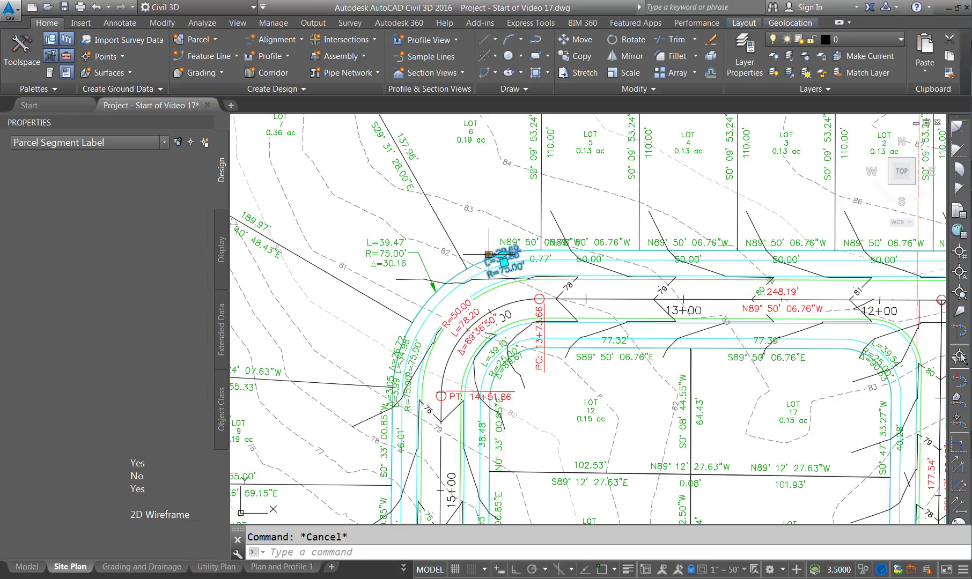
click(504, 263)
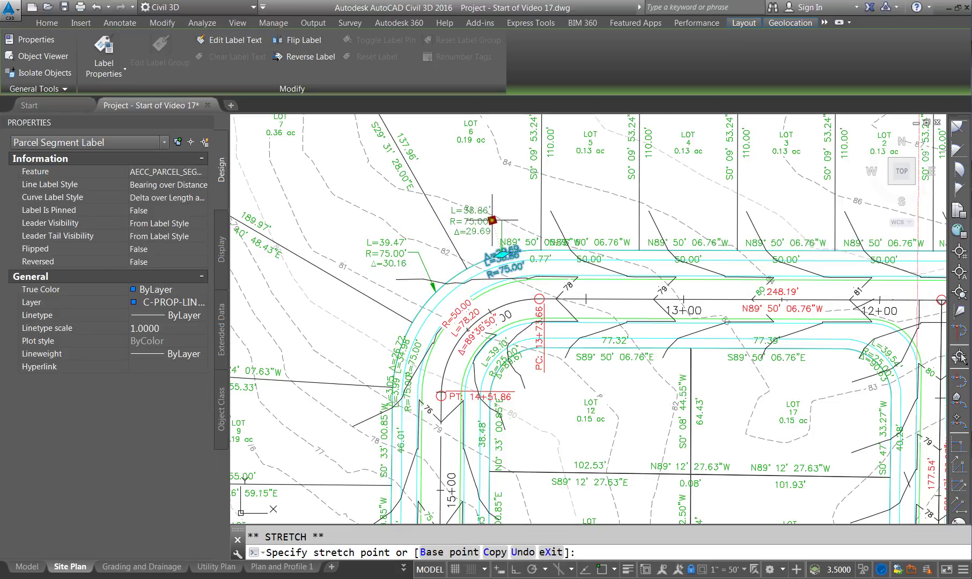
key(Escape)
key(Escape)
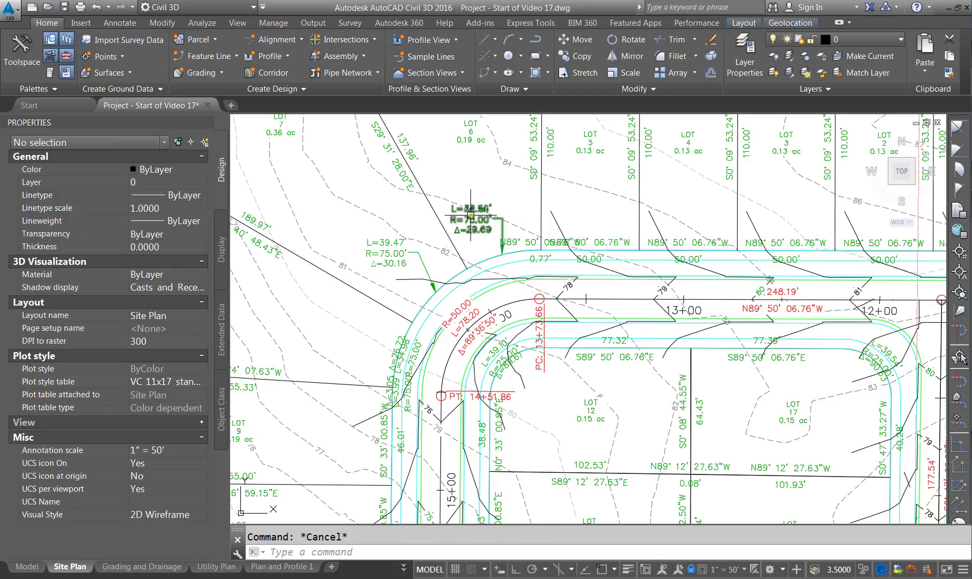
click(470, 216)
click(470, 216)
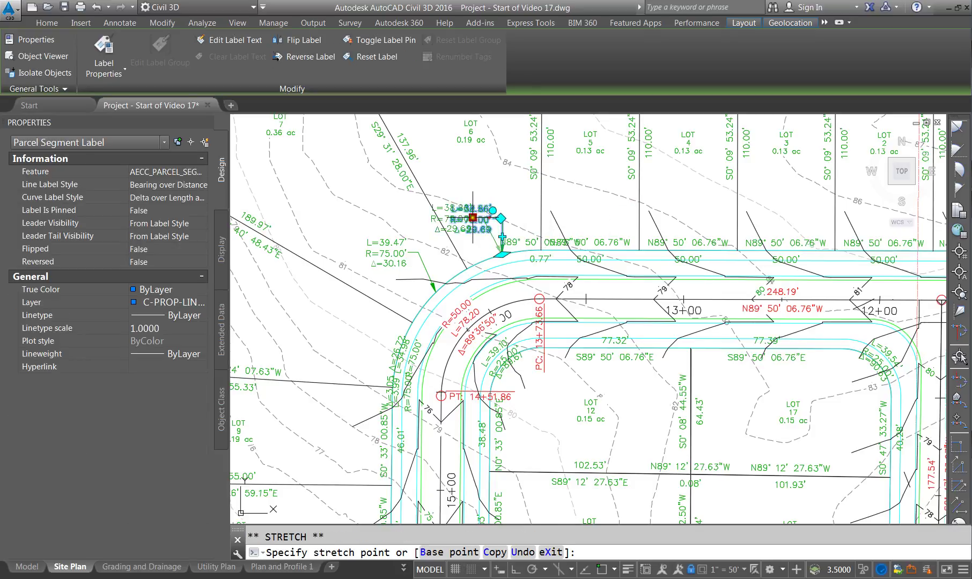
click(491, 205)
key(Escape)
scroll(525, 247, down, 2)
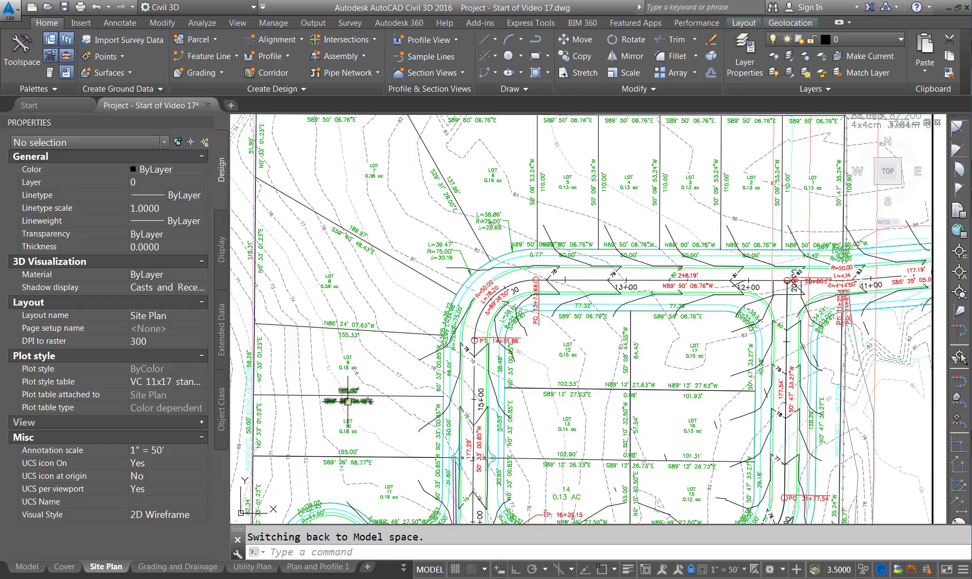
Step: Open the Bearing over Distance line label style of the parcel label between Lots 9 and 10 for editing
click(349, 402)
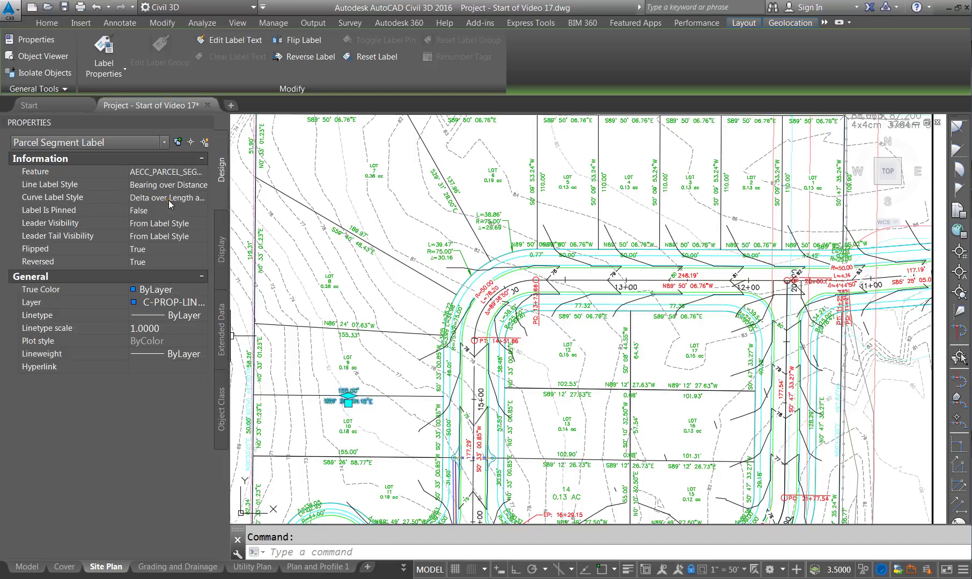
click(193, 187)
click(200, 185)
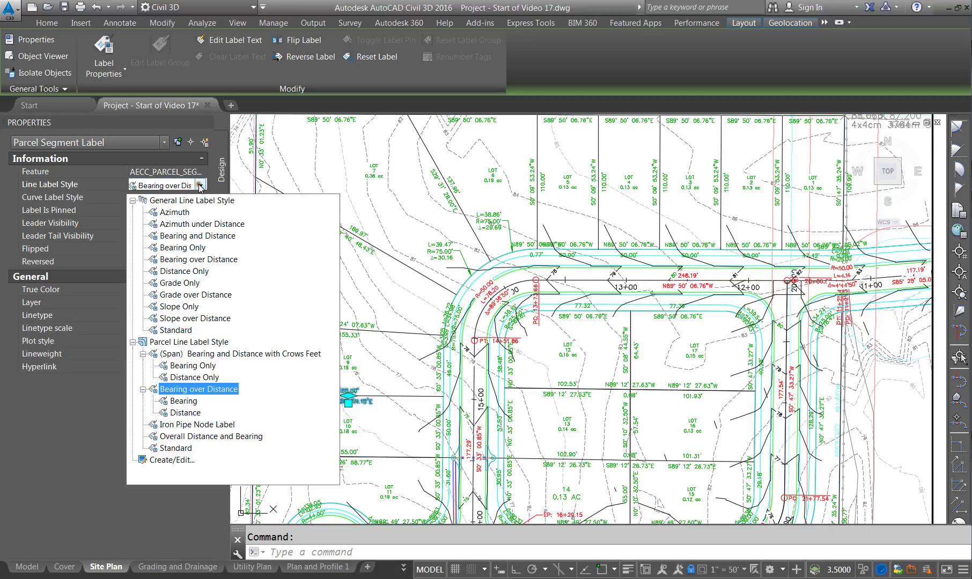
click(181, 458)
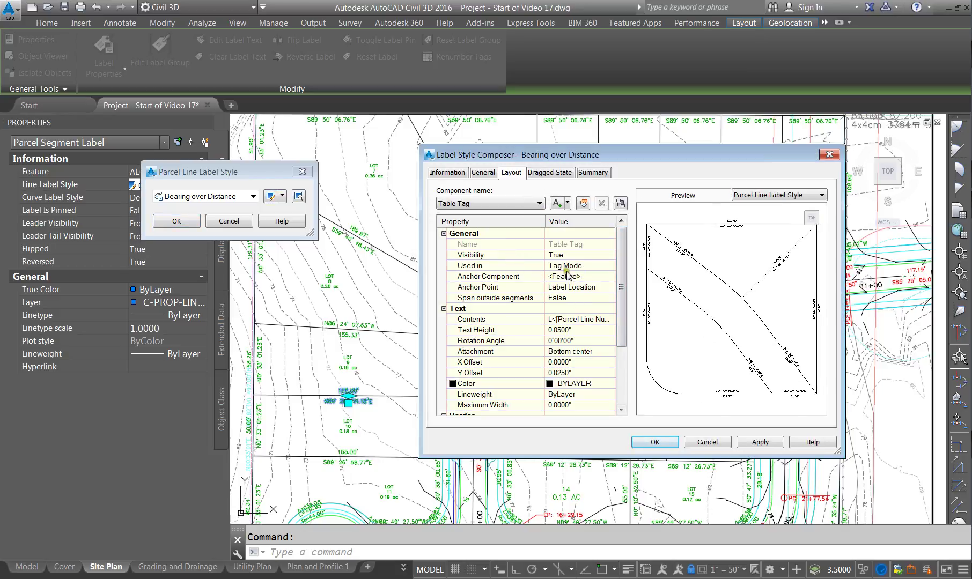
Step: Set the Bearing component's visibility to False in the parcel line label style, then apply and accept the style changes
click(504, 204)
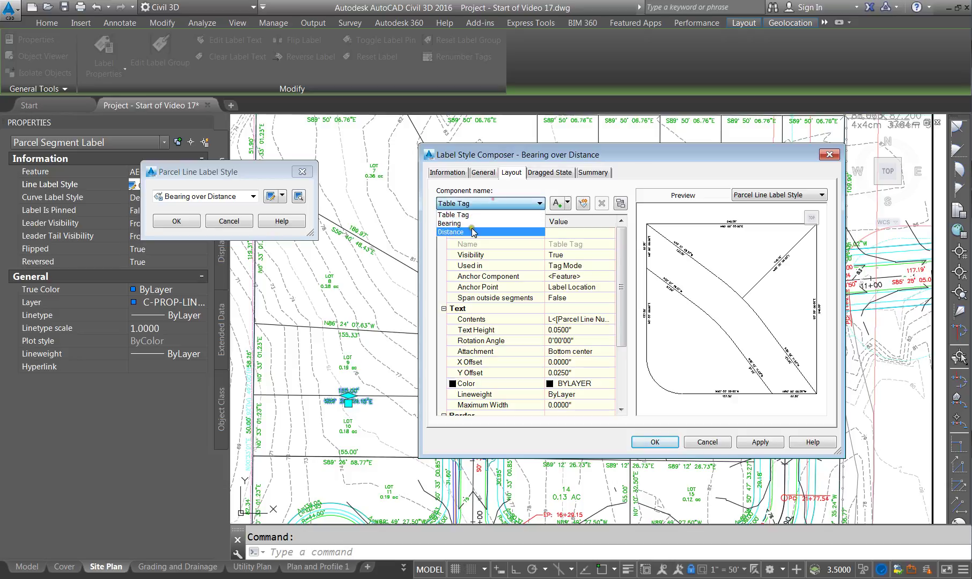
click(483, 220)
click(579, 255)
click(611, 255)
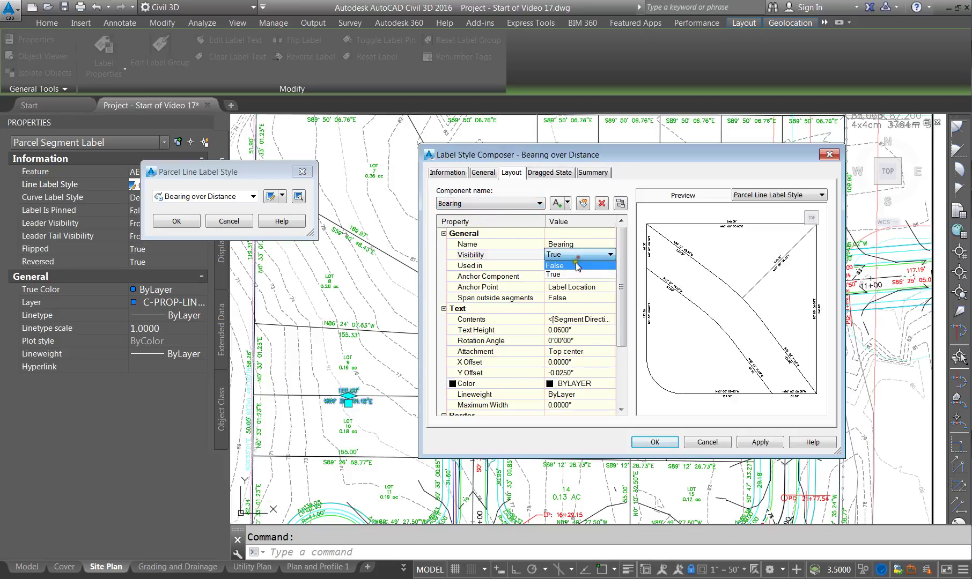
click(569, 274)
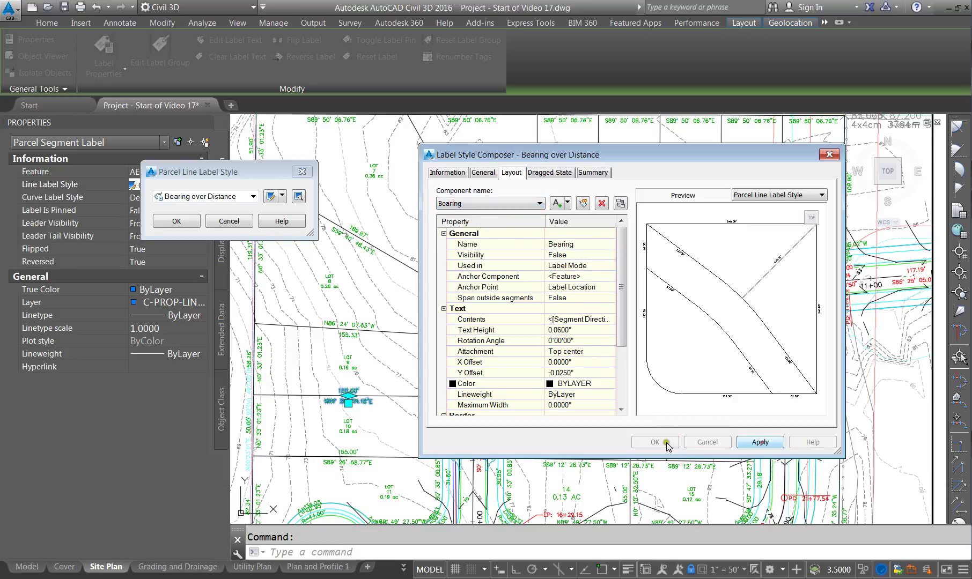
click(665, 444)
click(176, 221)
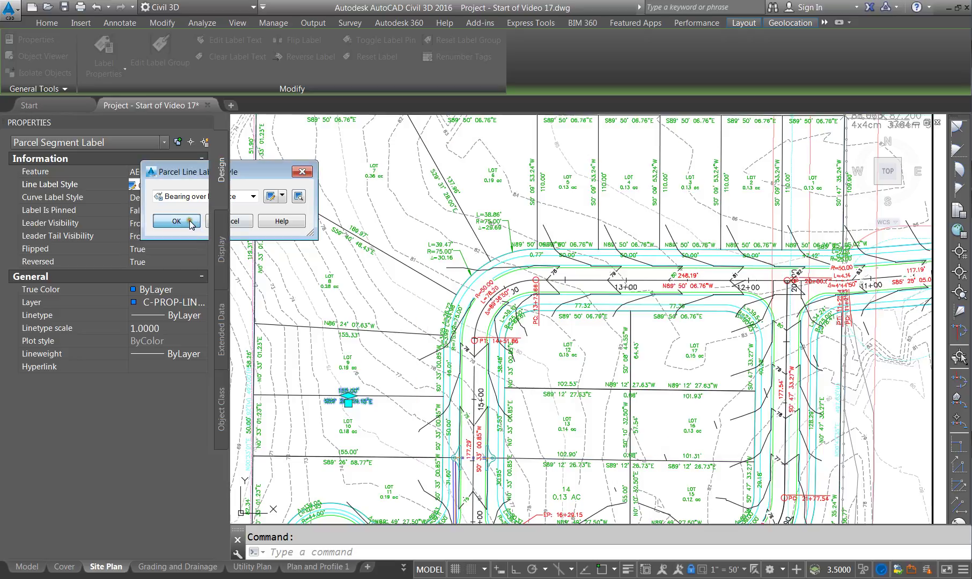
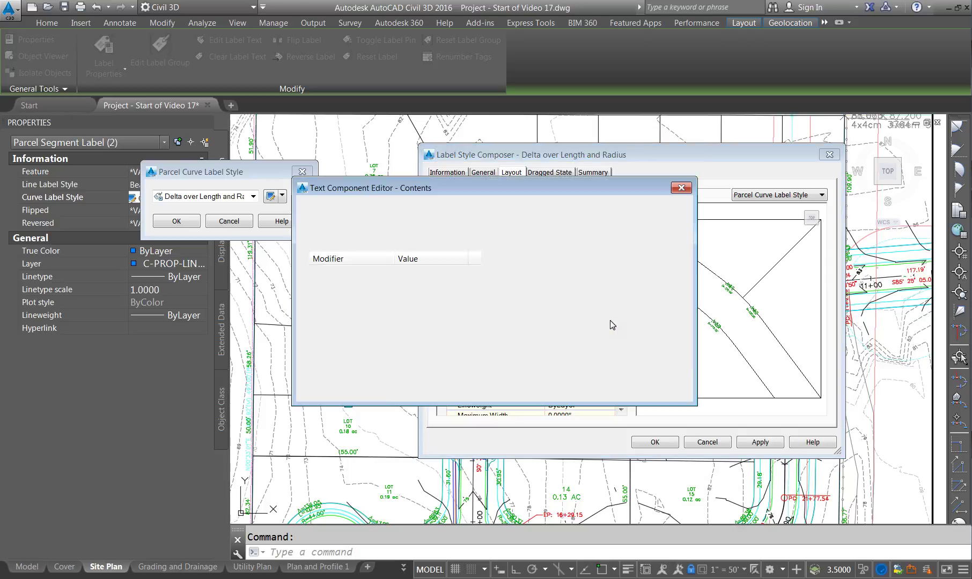
Step: Delete the radius and remaining lines below the segment length in the Distance & Radius component's contents, then accept the text
drag(524, 243, 636, 260)
key(Delete)
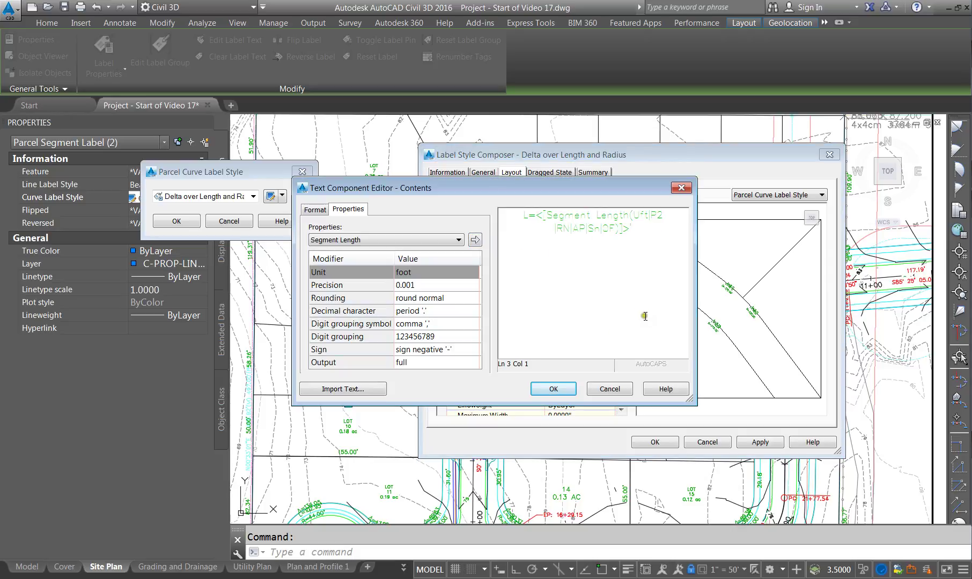
click(575, 391)
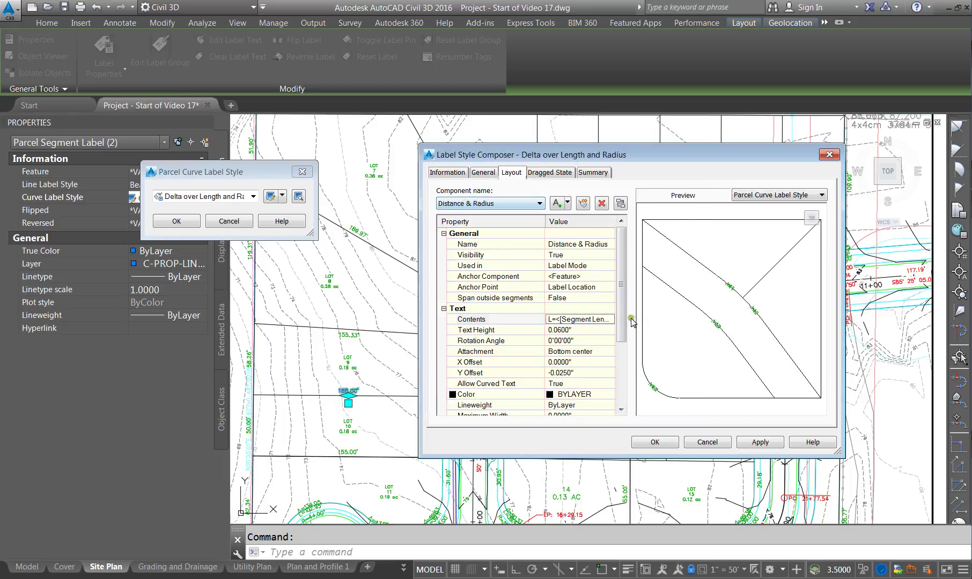
Step: Set the Delta component's visibility to False in the Delta over Length and Radius curve label style and accept the changes
click(498, 203)
click(483, 235)
click(563, 256)
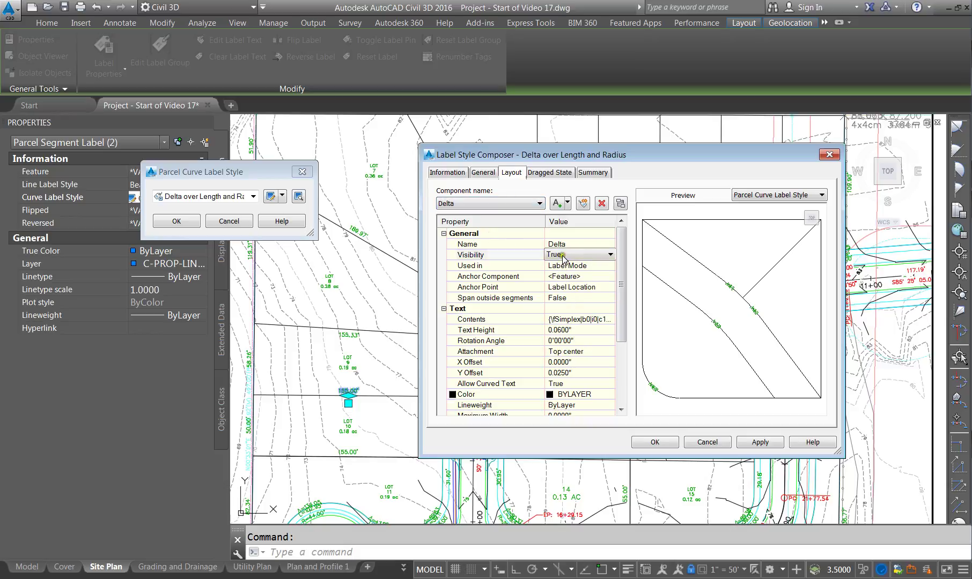
click(562, 256)
click(561, 270)
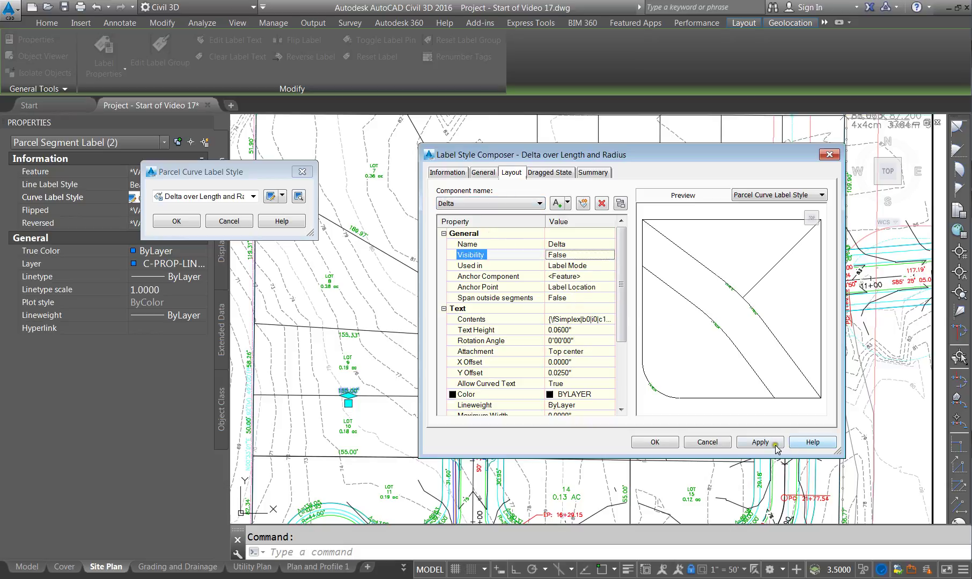
click(651, 443)
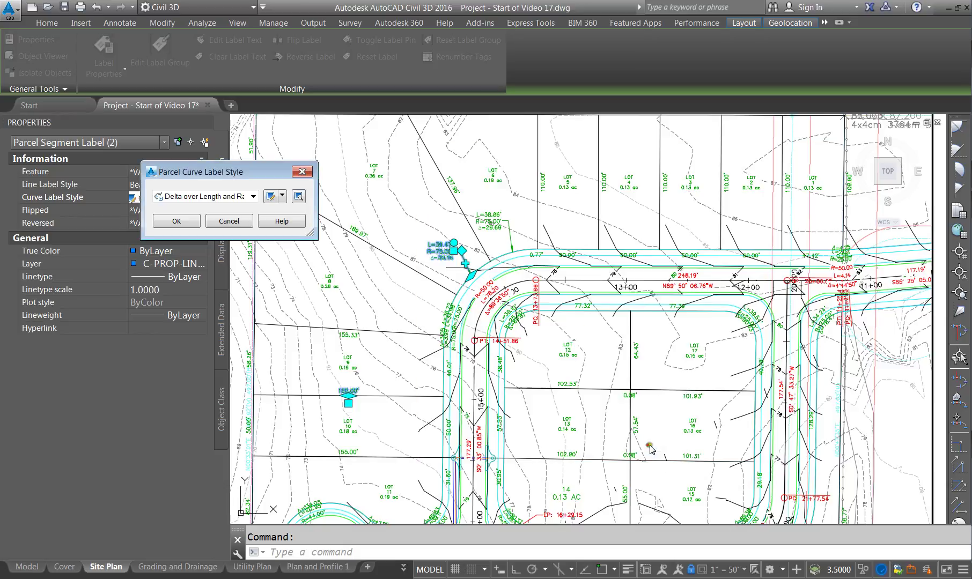
click(177, 221)
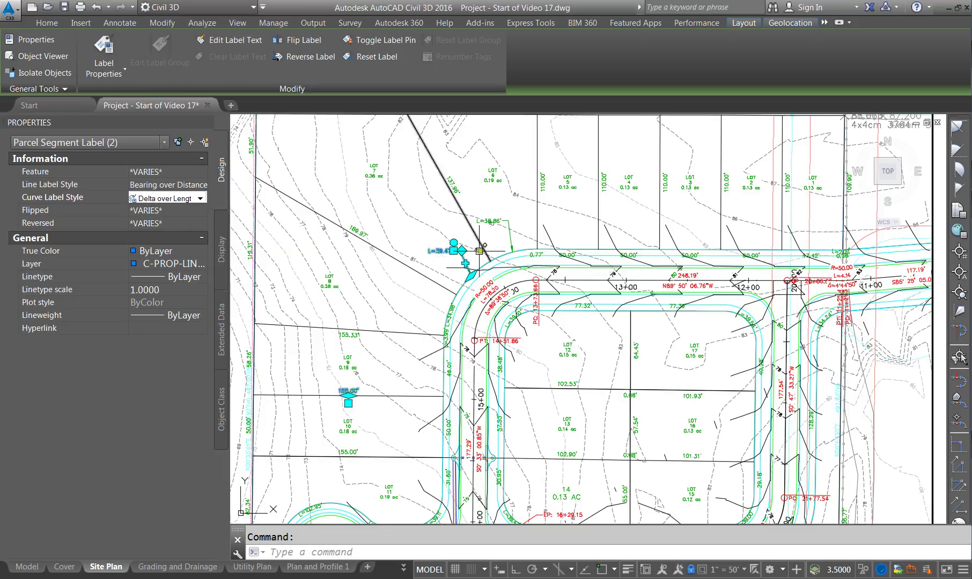
Step: Reset the dragged 39.47' and 38.86' curve labels to their original positions along the parcel curve and clear the selection
click(453, 251)
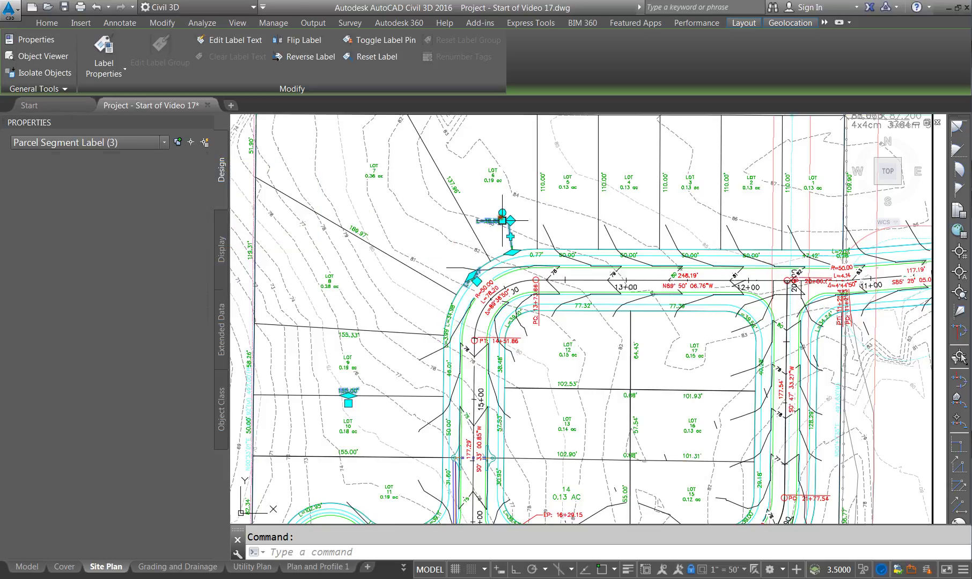
click(514, 258)
key(Escape)
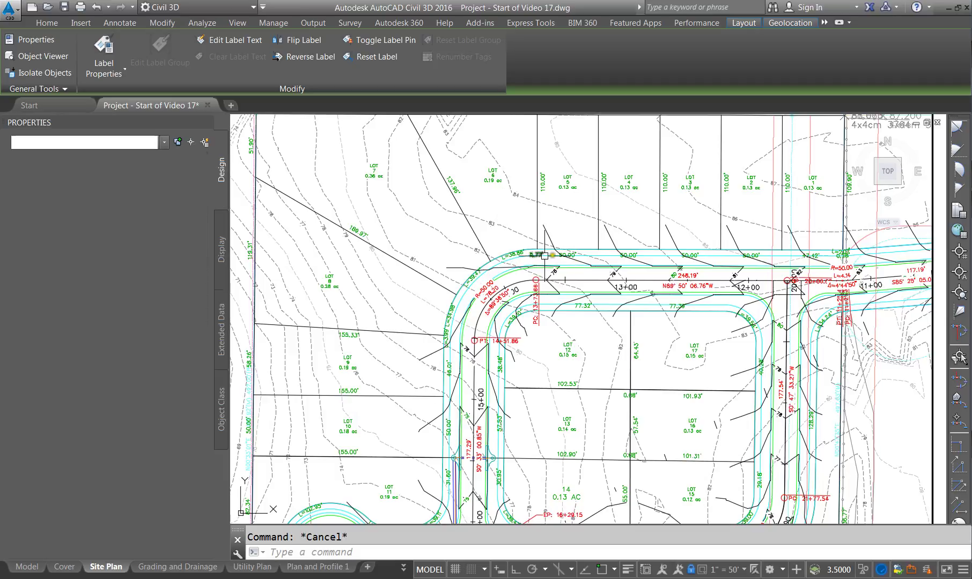
Step: Pull the overlapping 0.77' segment label above the front lot line into Lot 5 with a leader
scroll(541, 255, up, 2)
click(538, 255)
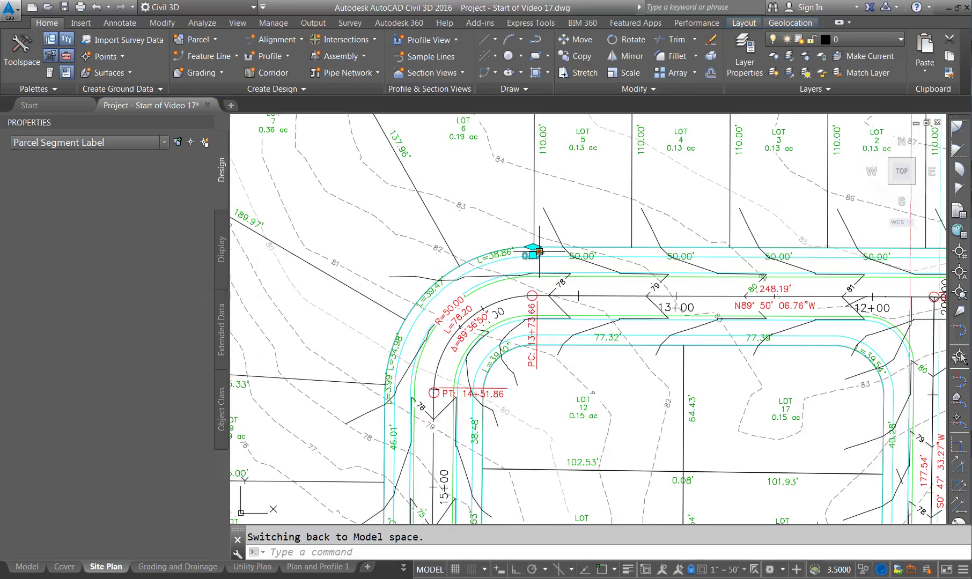
scroll(521, 265, up, 3)
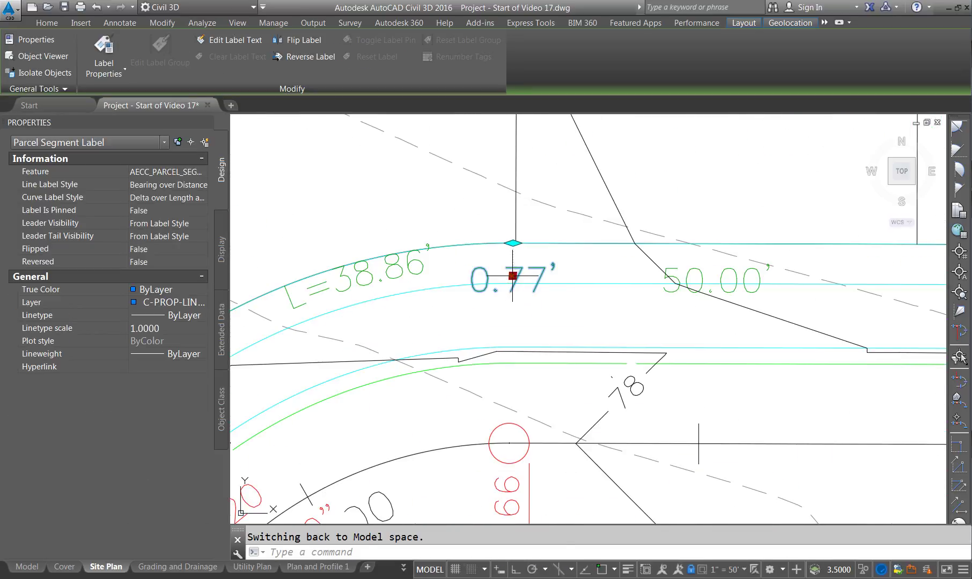
click(512, 276)
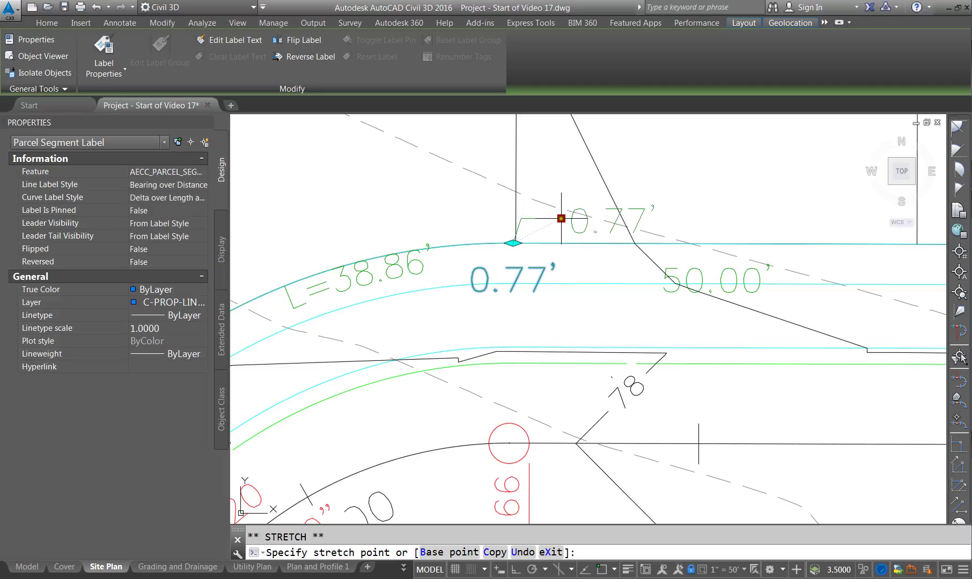
click(558, 219)
scroll(515, 223, down, 3)
key(Escape)
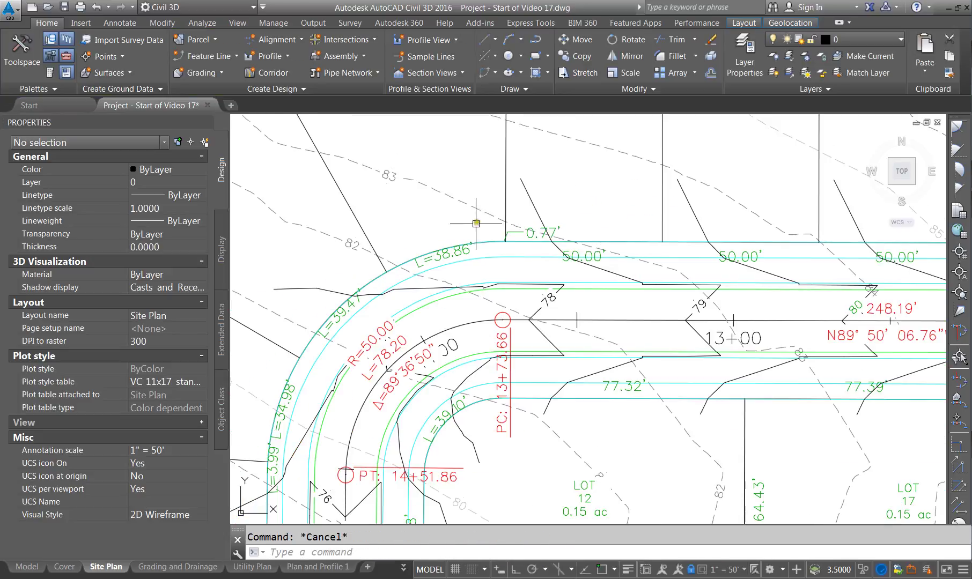
Step: Flip the 38.86' curve label to the lot side of the parcel line by setting Flipped to True
click(442, 253)
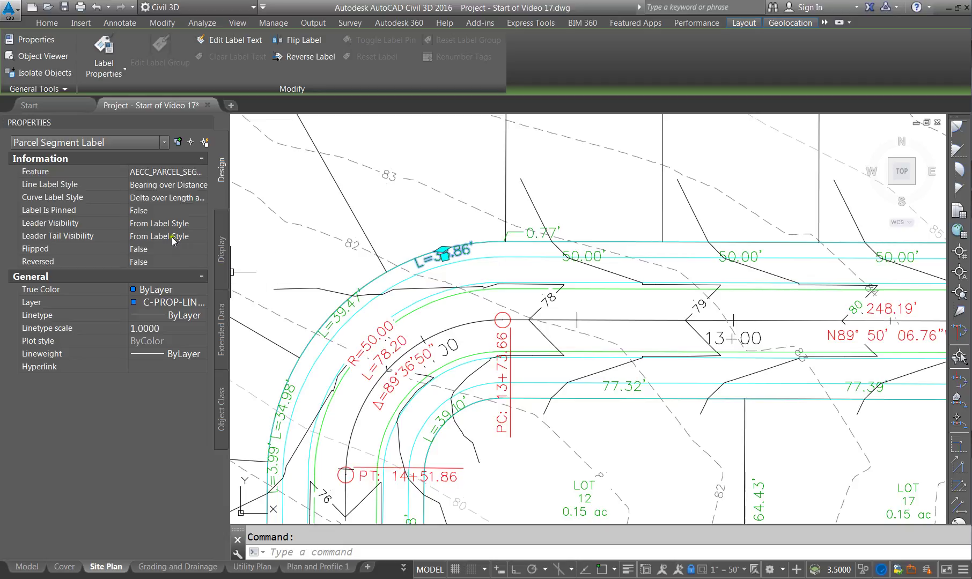
click(156, 250)
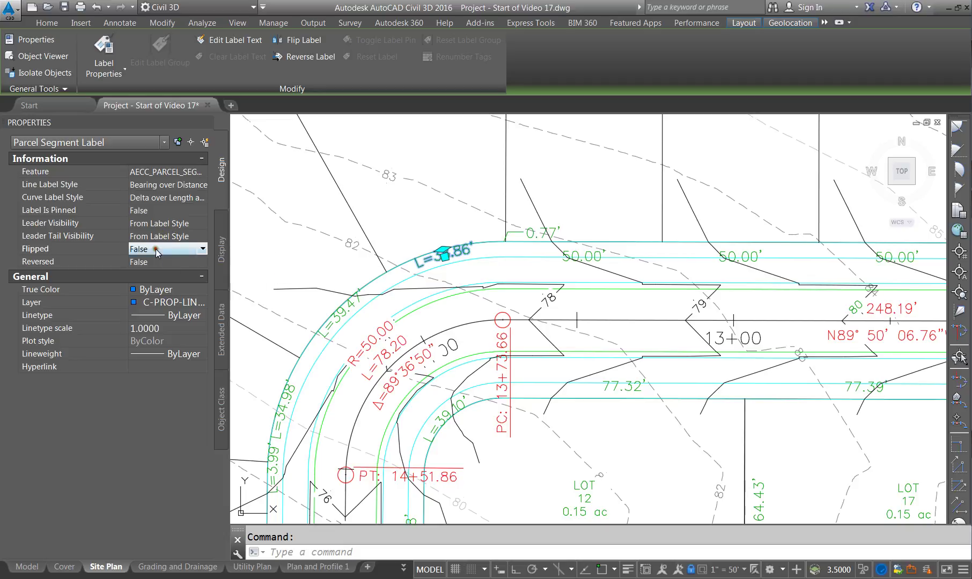
click(155, 249)
click(145, 272)
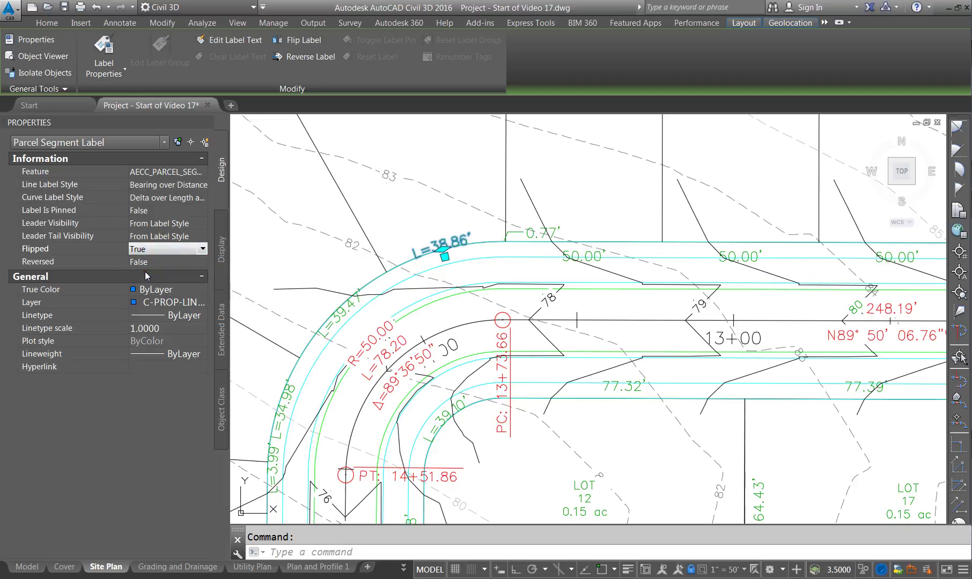
key(Escape)
Step: Set Flipped to True for the 39.47', 34.98' and 3.99' curve labels around the road bend
click(342, 310)
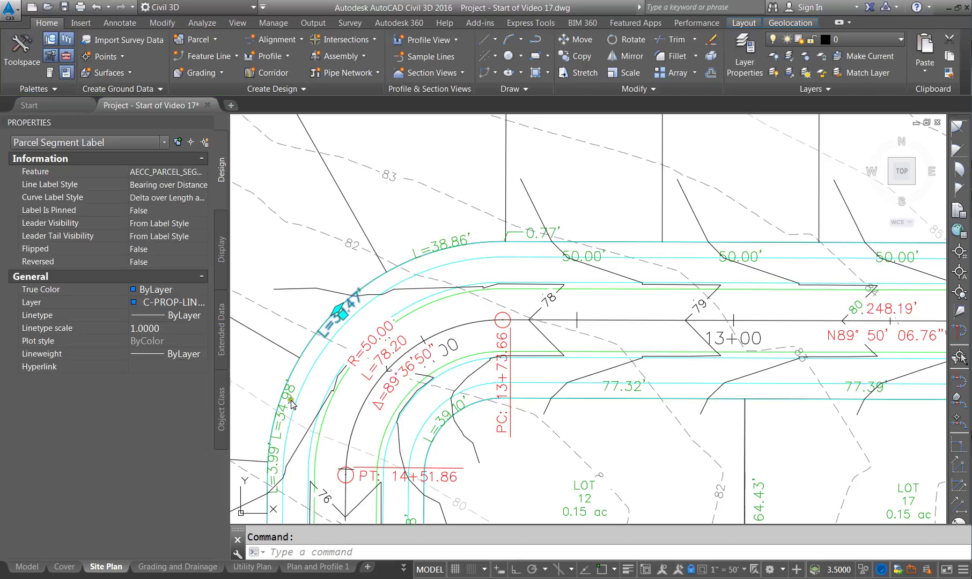
click(285, 406)
click(276, 450)
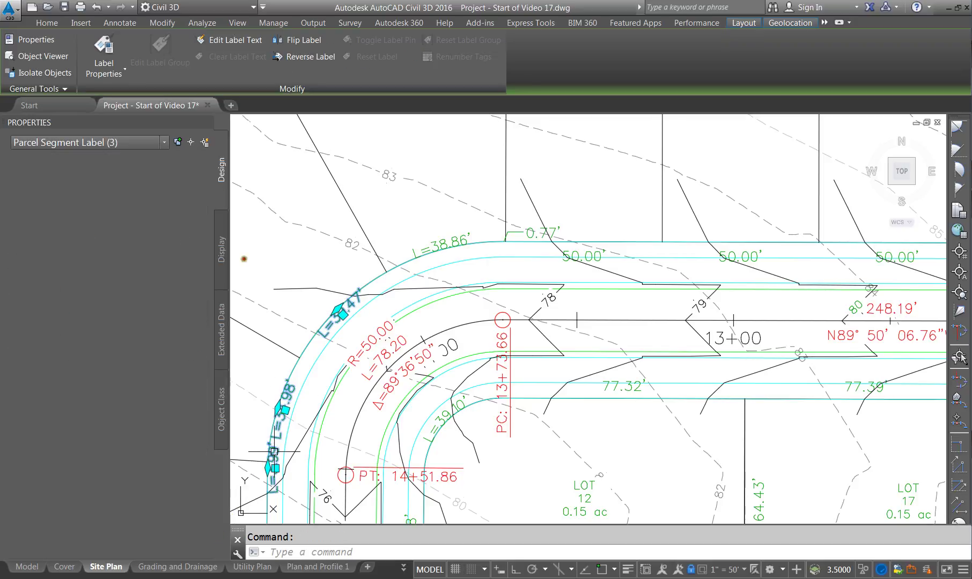
click(146, 250)
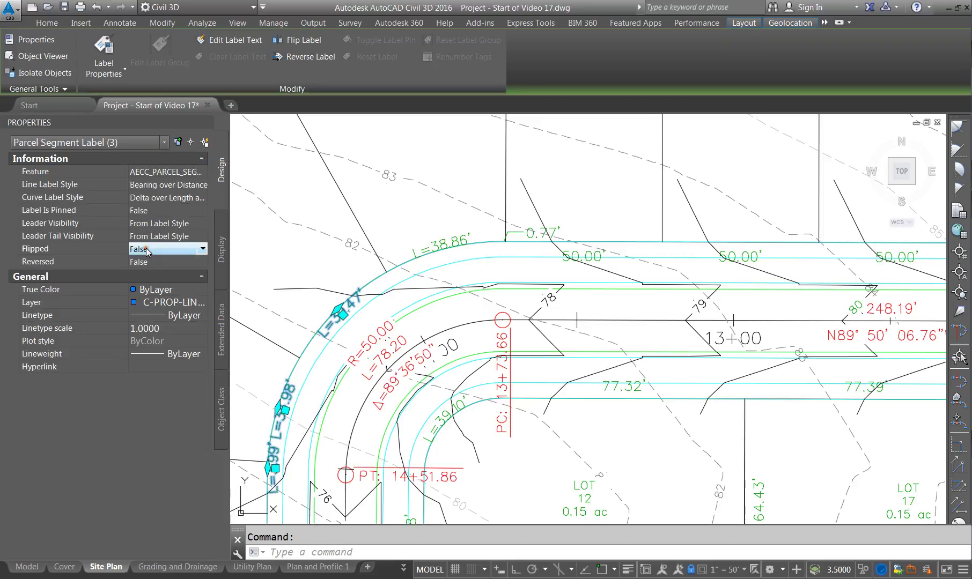
click(146, 250)
click(145, 273)
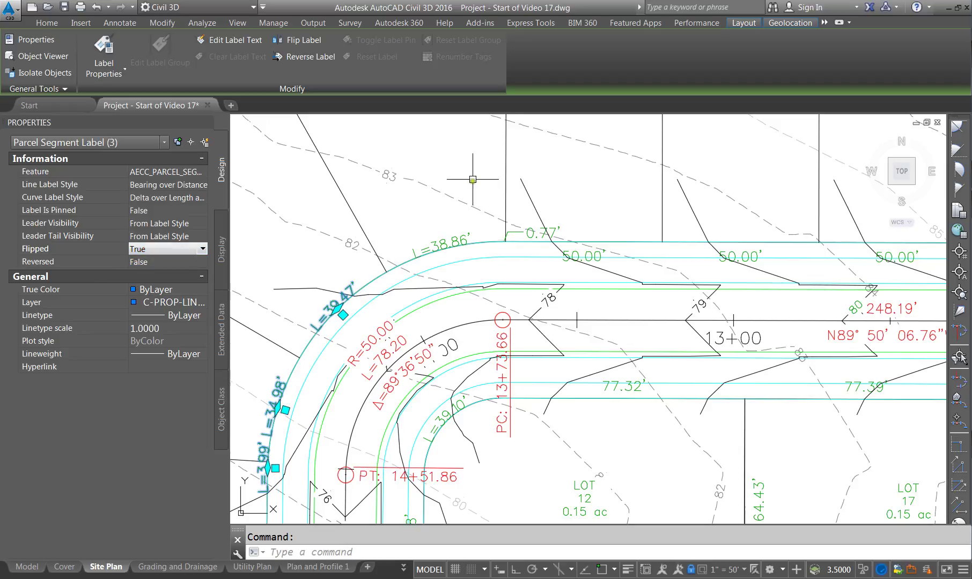
scroll(520, 155, down, 2)
key(Escape)
Step: Set Flipped to True for the frontage distance labels of Lots 9, 10 and 11 and the curve label at Lot 11's road corner
click(367, 407)
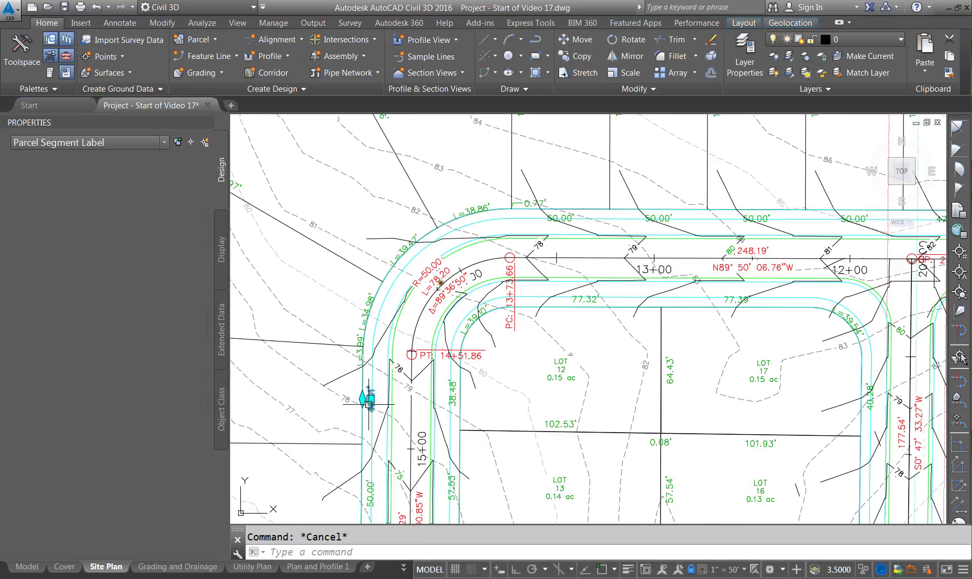
scroll(500, 203, down, 2)
click(422, 384)
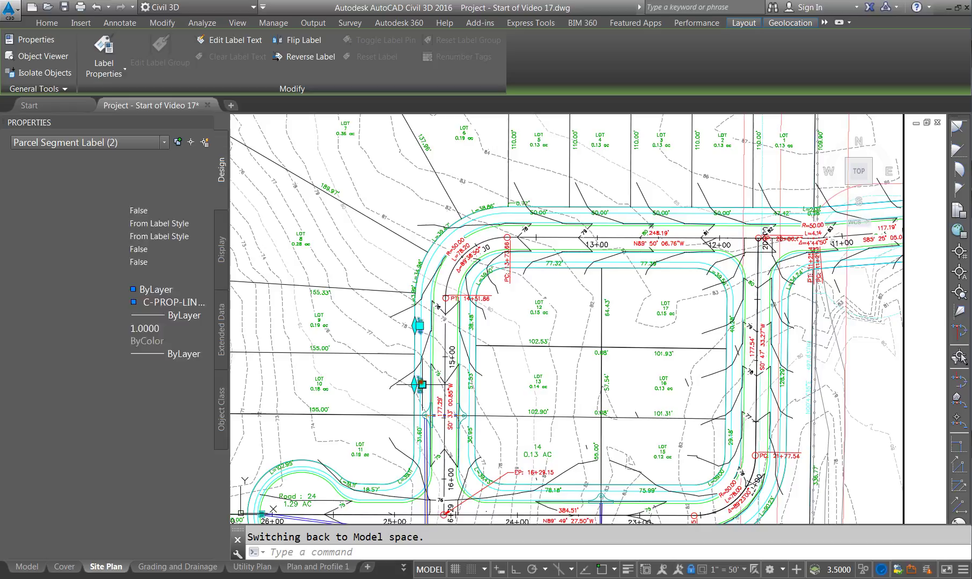
click(419, 434)
click(406, 475)
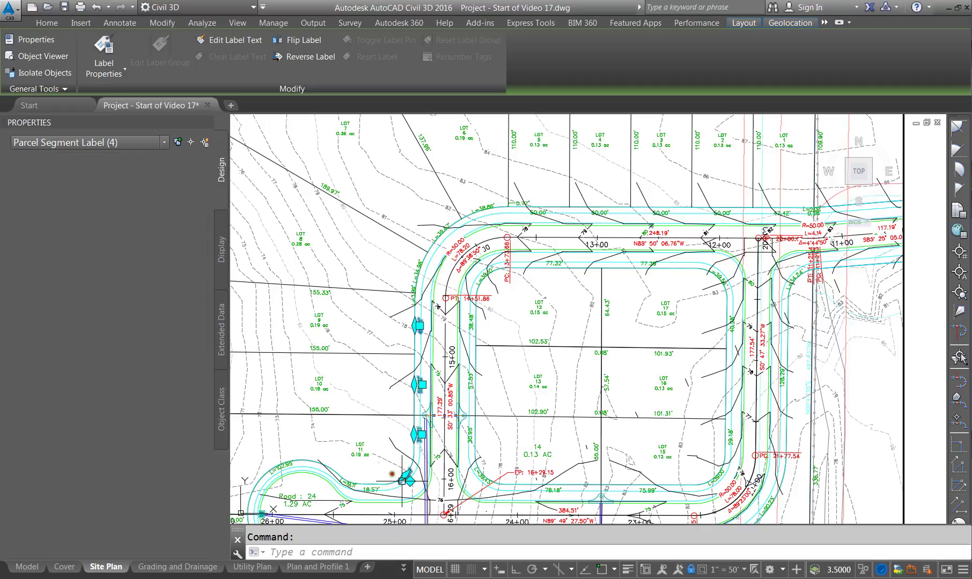
click(148, 247)
click(147, 248)
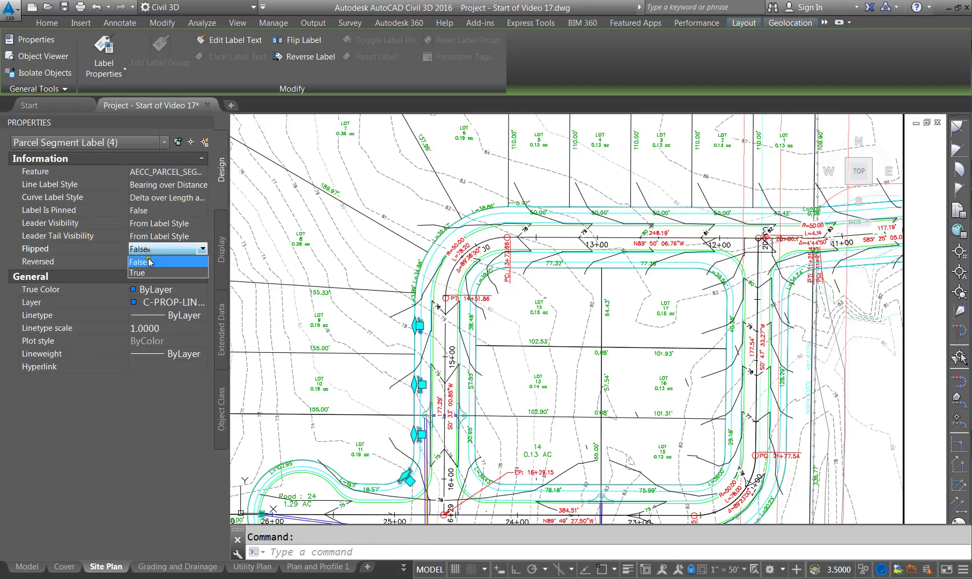
click(147, 270)
key(Escape)
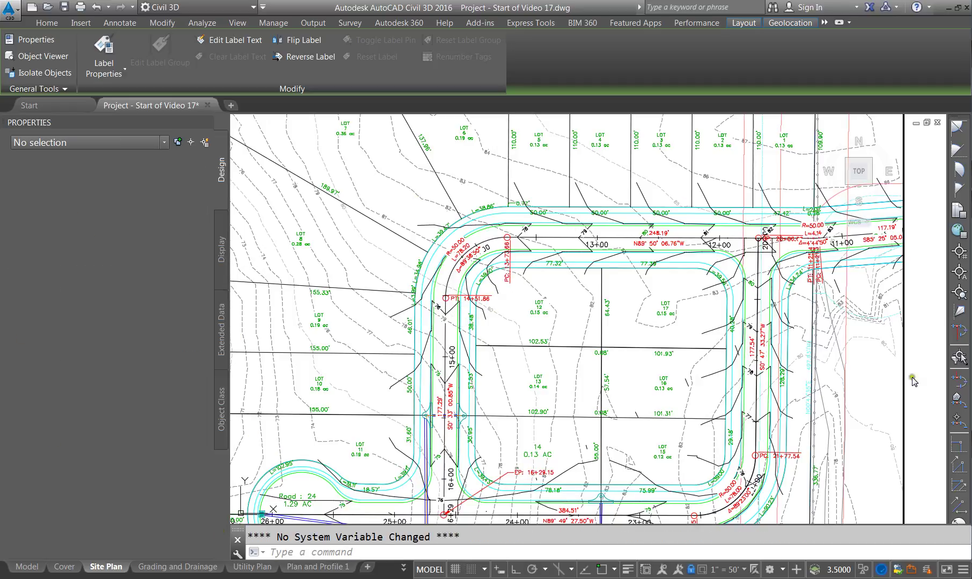
Step: In model space, select all parcel segment labels similar to the 50.00' road frontage labels of Lots 2 to 5 and set Flipped to True
click(28, 567)
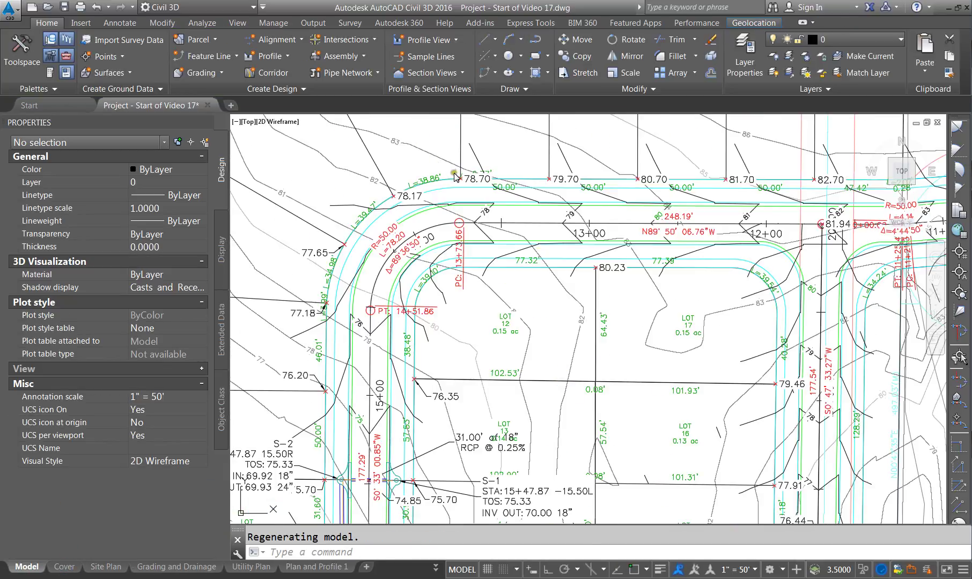
click(513, 167)
key(Escape)
click(506, 184)
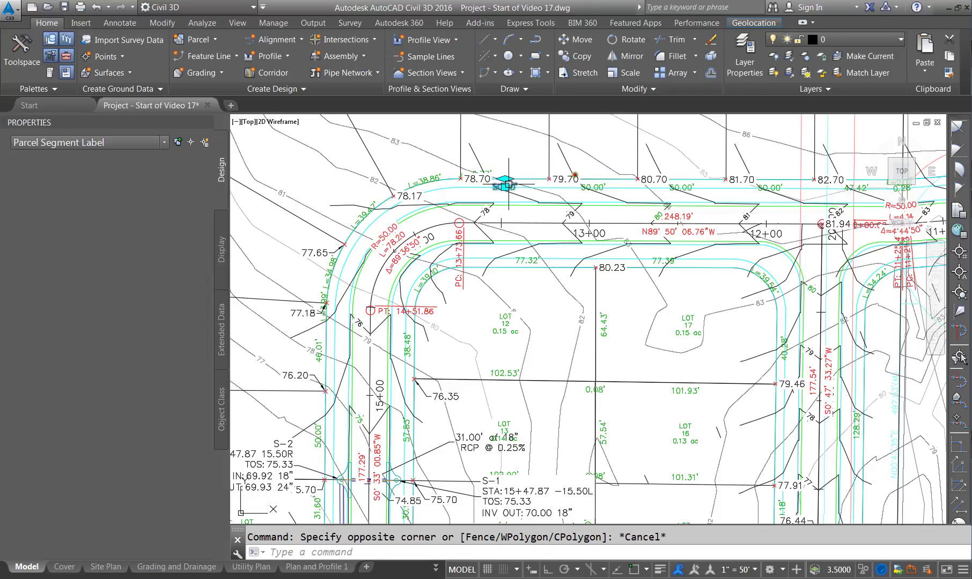
click(592, 187)
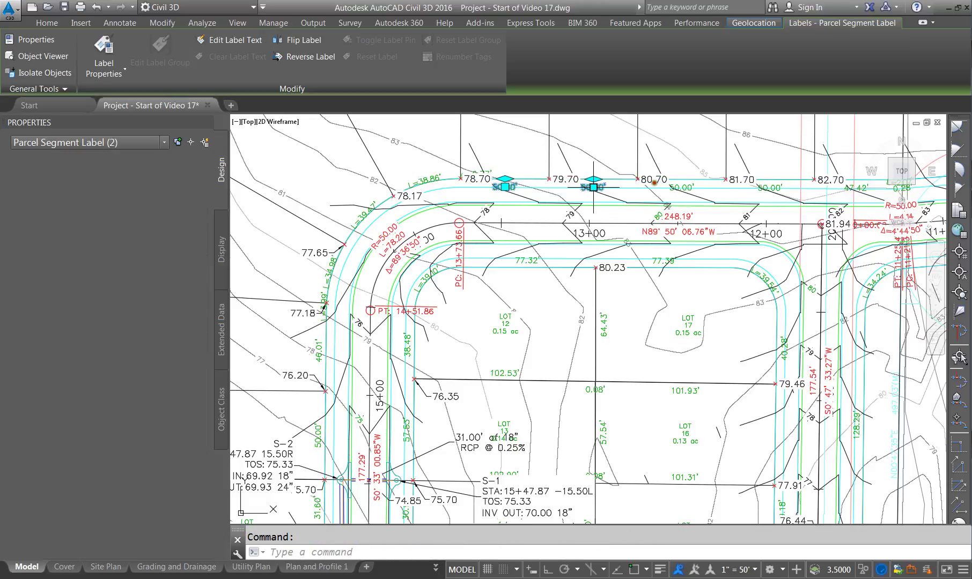
click(692, 187)
click(773, 185)
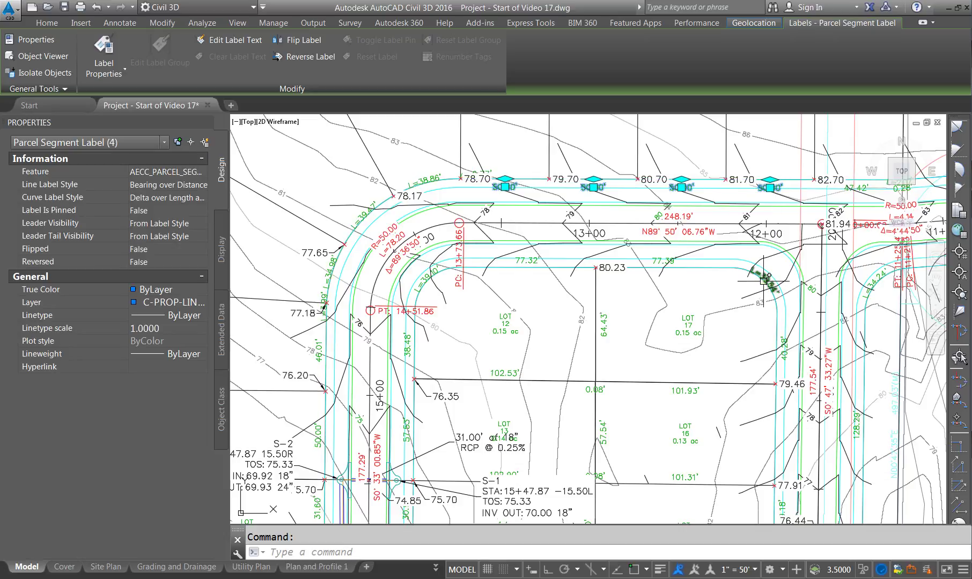
right_click(606, 147)
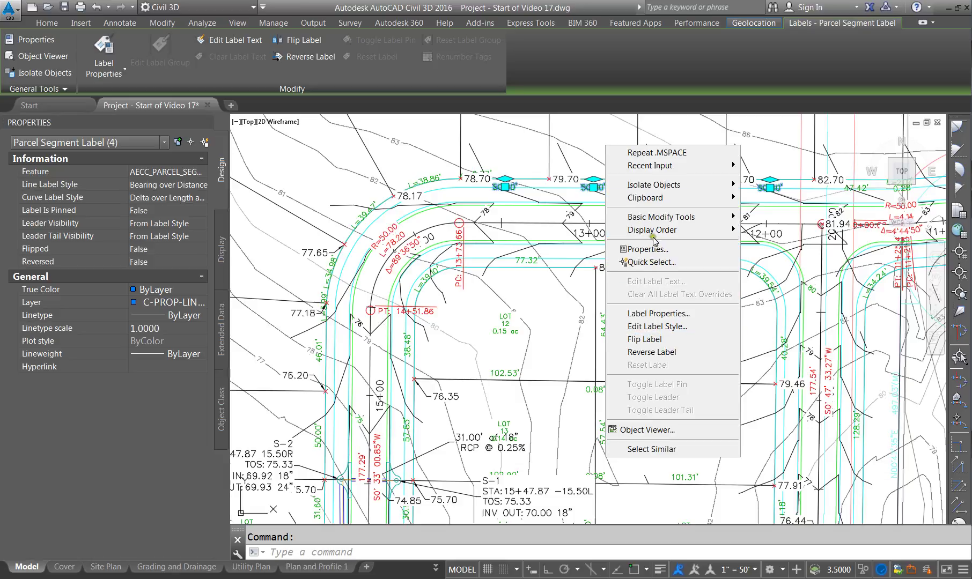
click(651, 449)
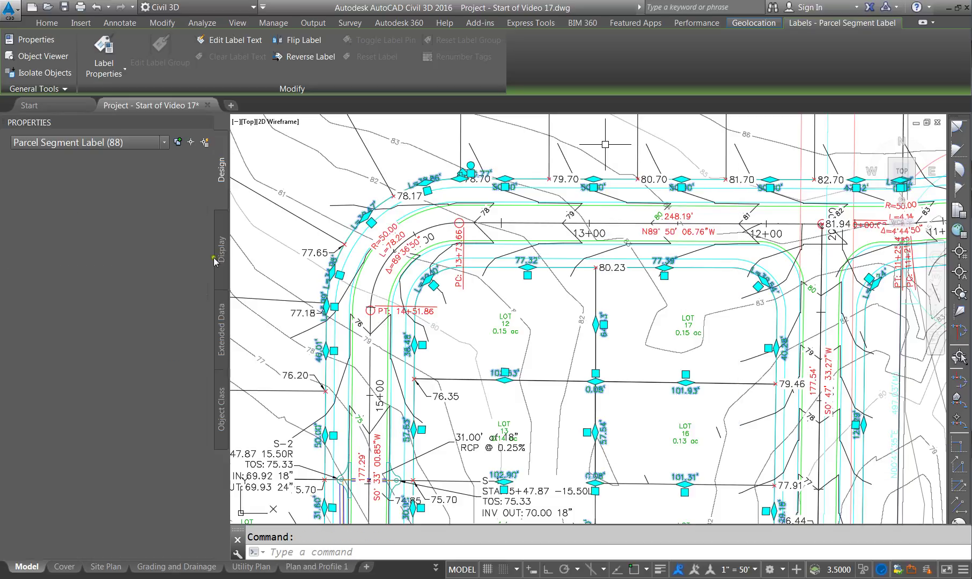
click(150, 215)
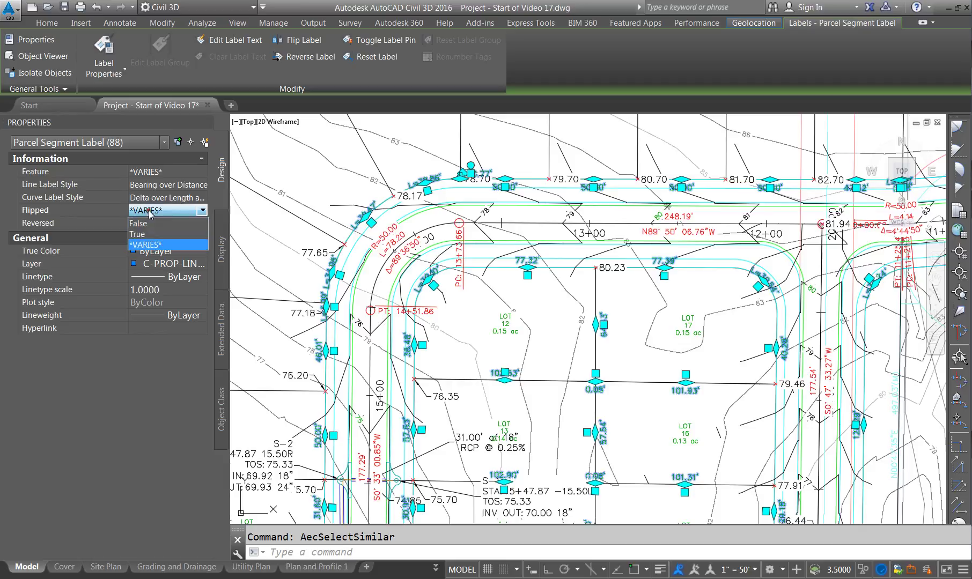
click(138, 234)
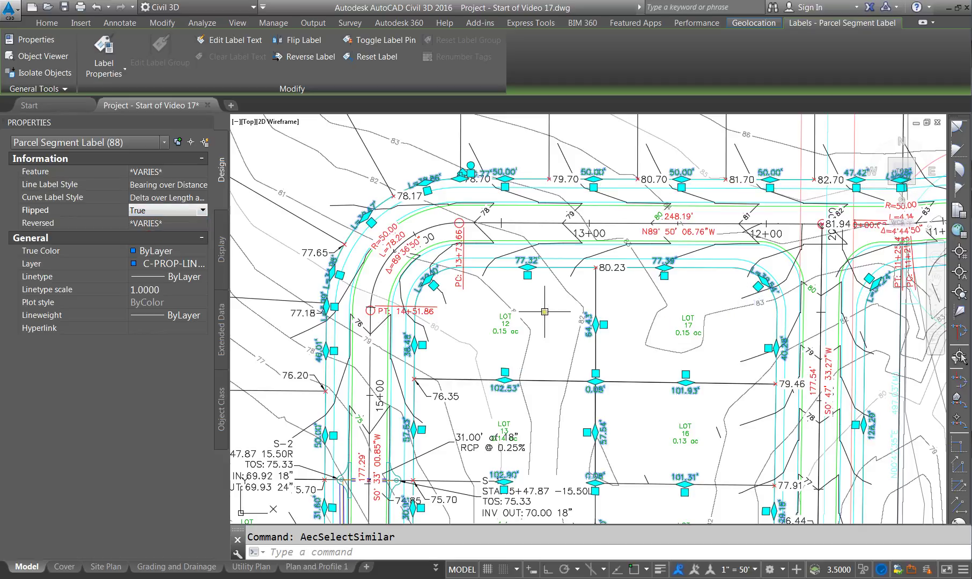
scroll(612, 327, down, 4)
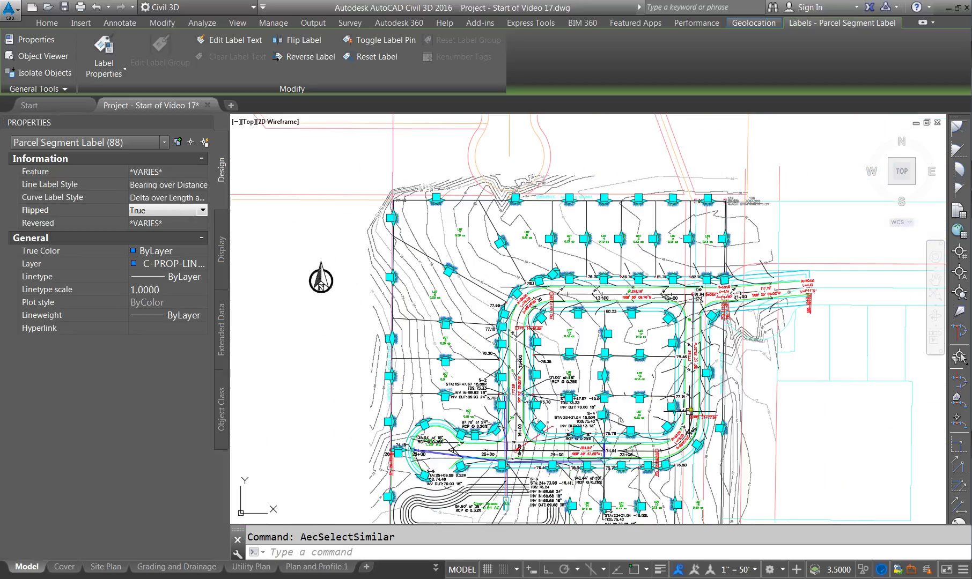
scroll(596, 199, up, 5)
key(Escape)
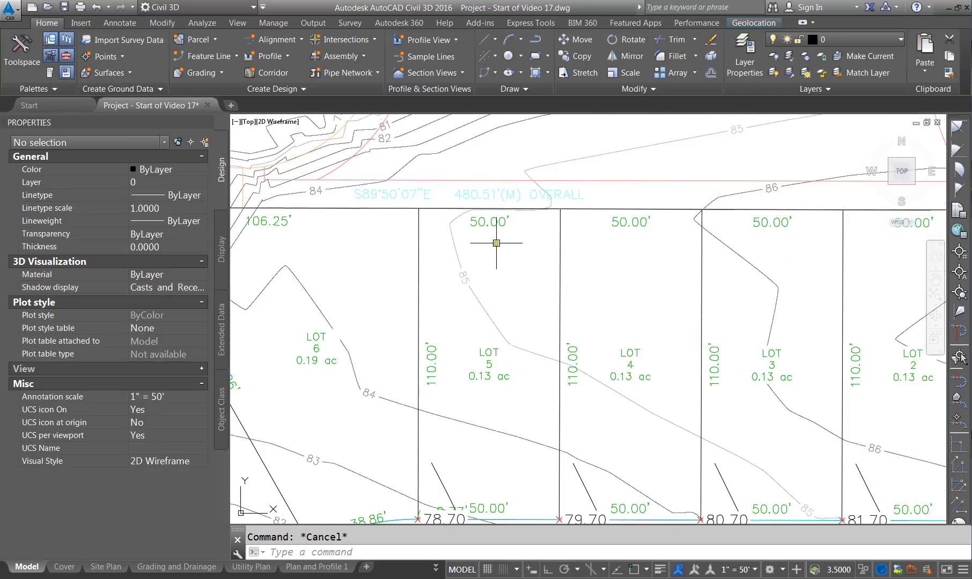
scroll(532, 346, up, 5)
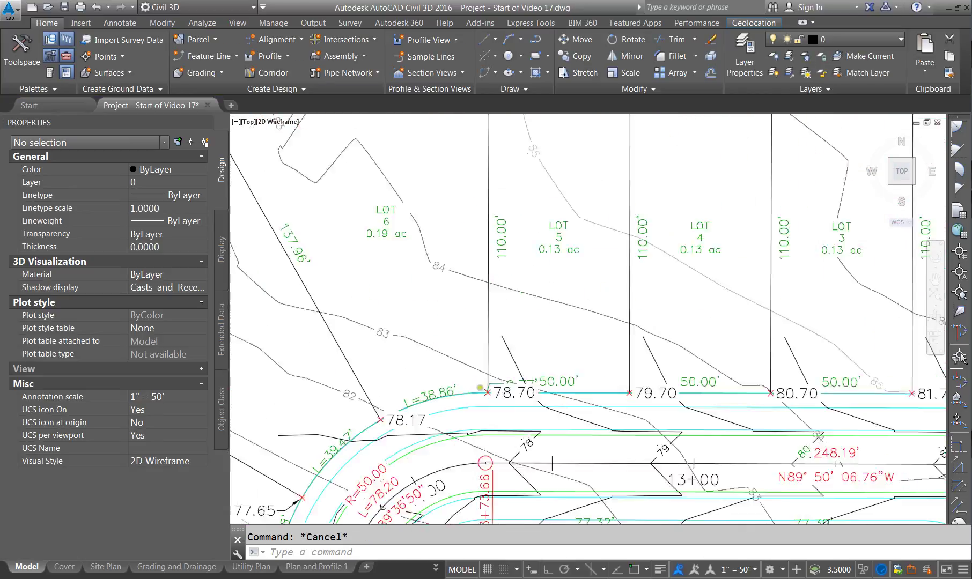
click(524, 389)
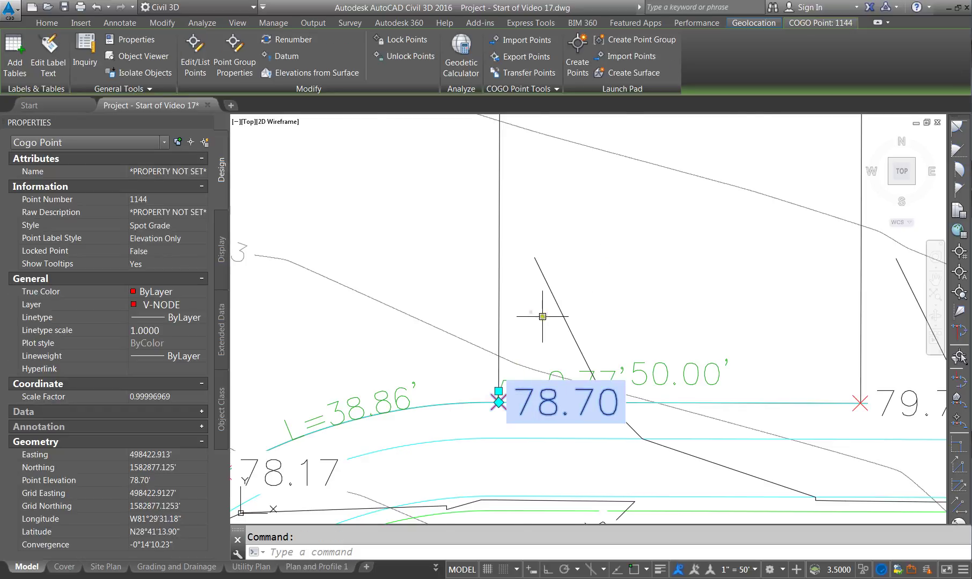
scroll(553, 327, down, 2)
key(Escape)
Step: In the Site Plan layout viewport, move the 0.77' segment label clear of the adjacent 50.00' label, above the L=38.86' curve label
click(106, 567)
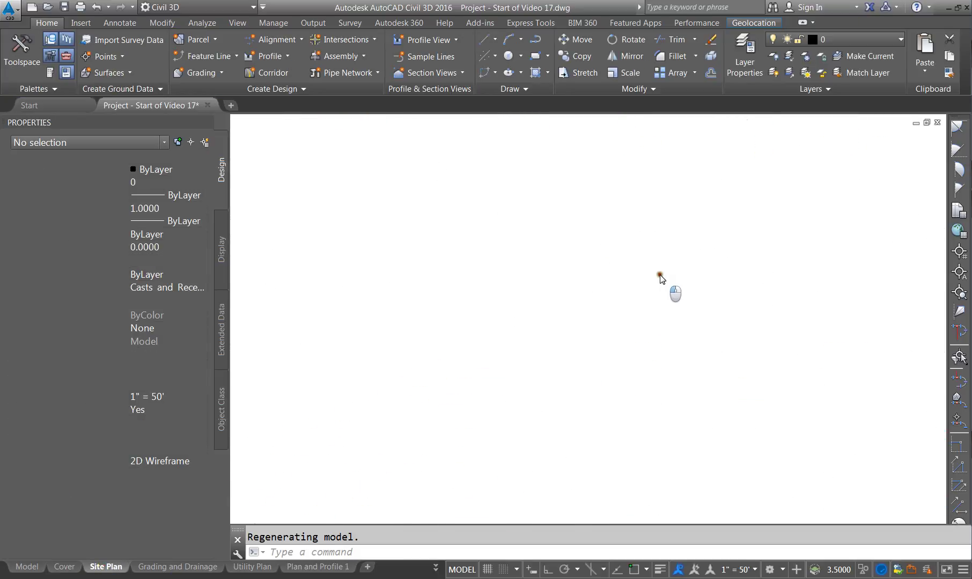
double_click(501, 194)
scroll(489, 197, up, 4)
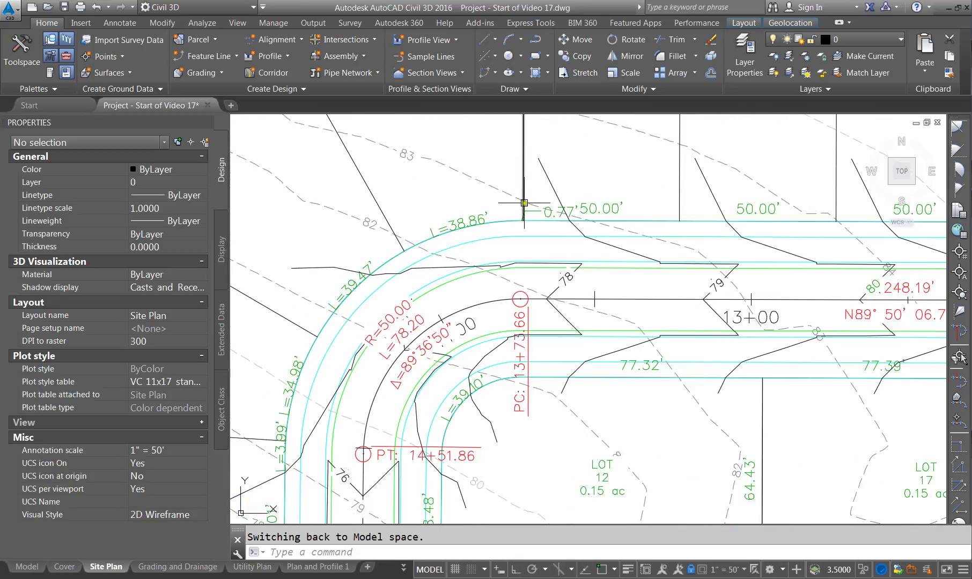
click(552, 211)
click(548, 210)
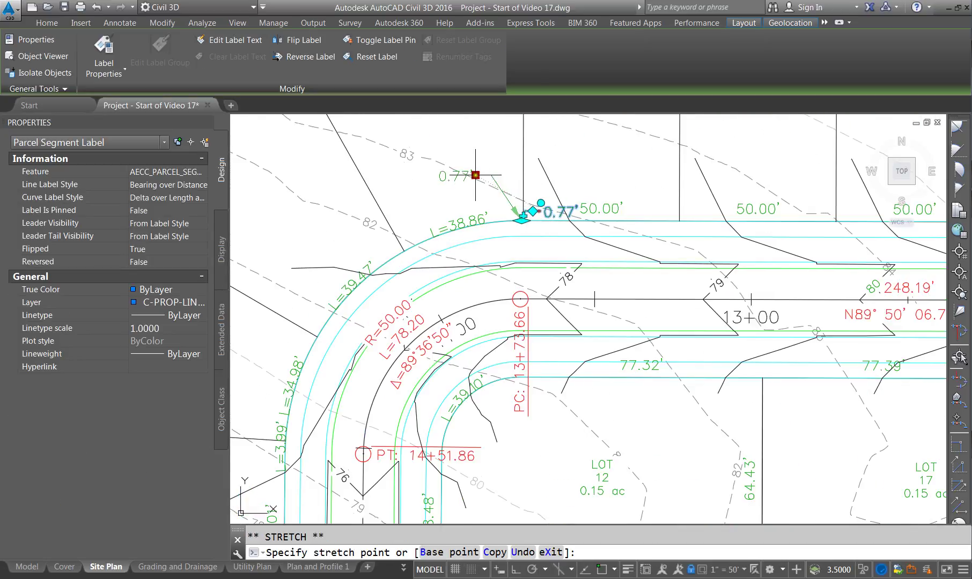
click(491, 188)
scroll(503, 233, down, 2)
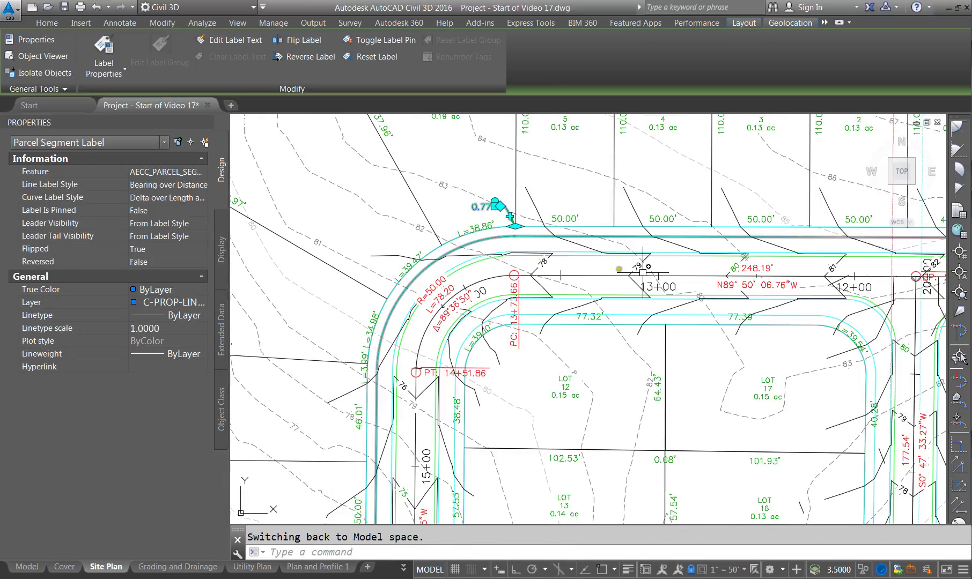
key(Escape)
scroll(590, 200, down, 2)
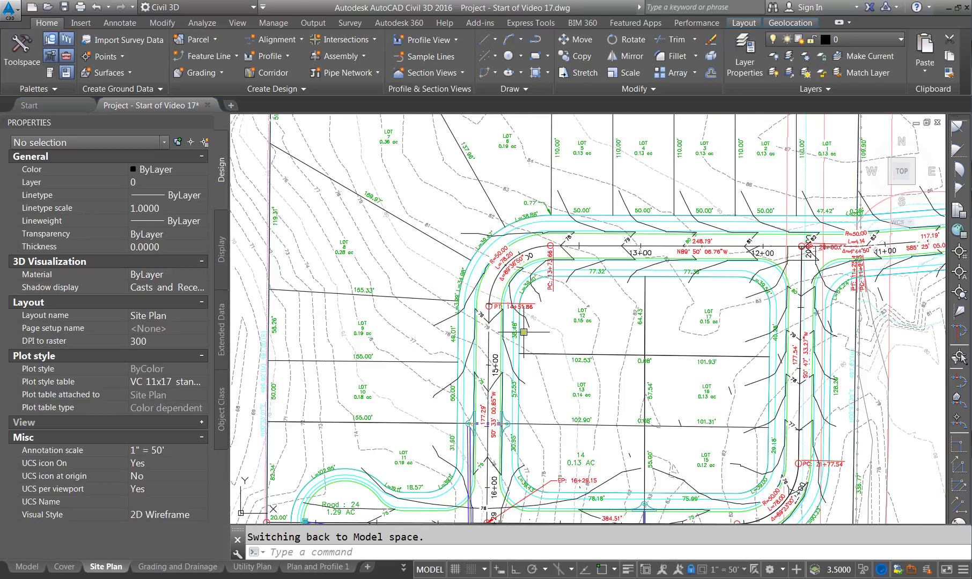
scroll(523, 332, down, 2)
scroll(610, 469, up, 2)
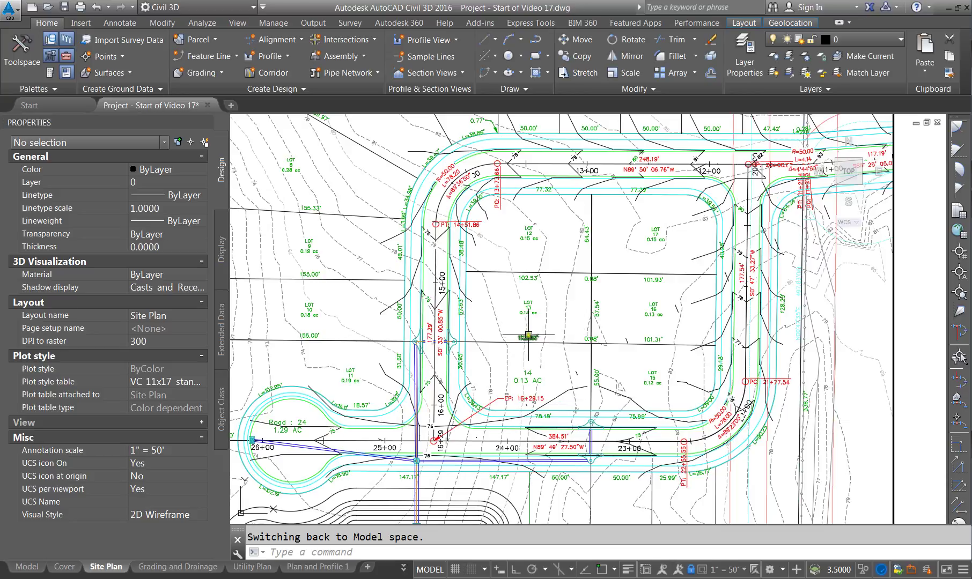
scroll(518, 333, down, 2)
scroll(347, 279, up, 4)
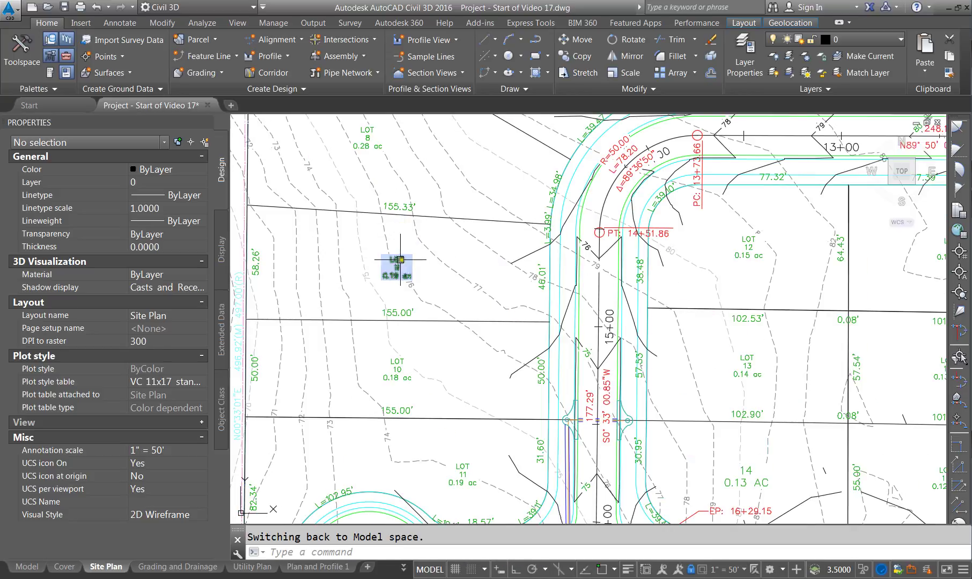
Step: In model space, edit the Parcel Number area label style used by Lot 6 and set its text height to 0.06"
click(21, 570)
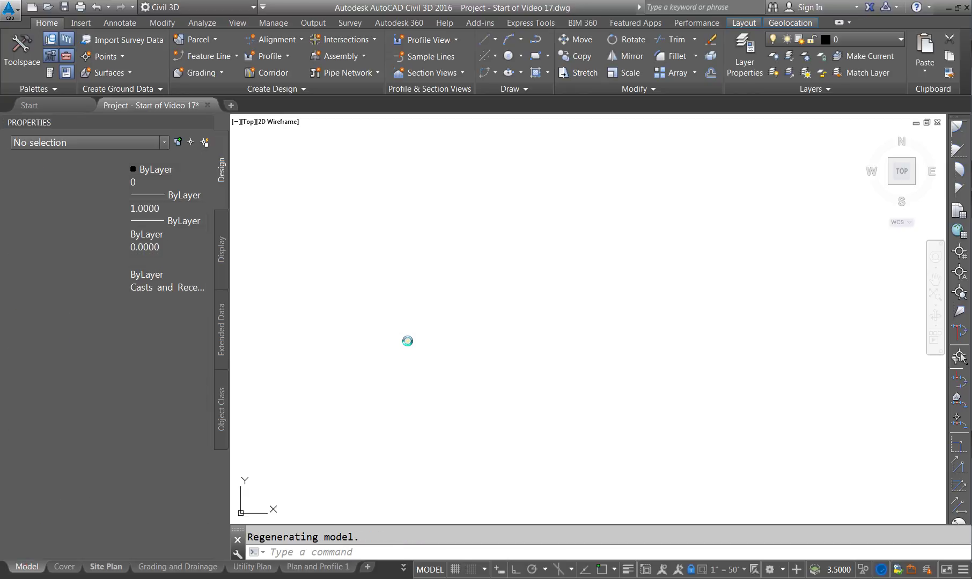
scroll(470, 280, down, 3)
scroll(499, 282, up, 2)
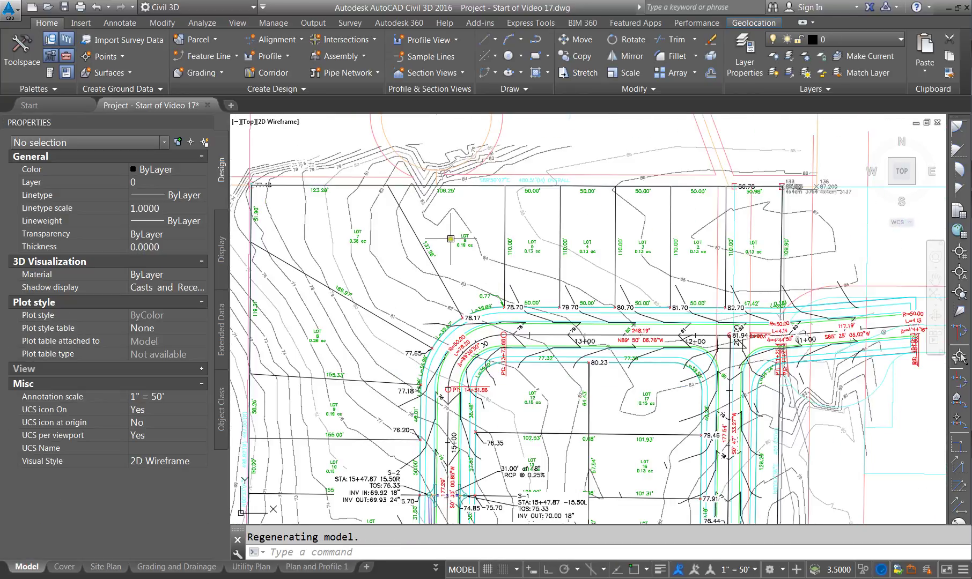
click(483, 246)
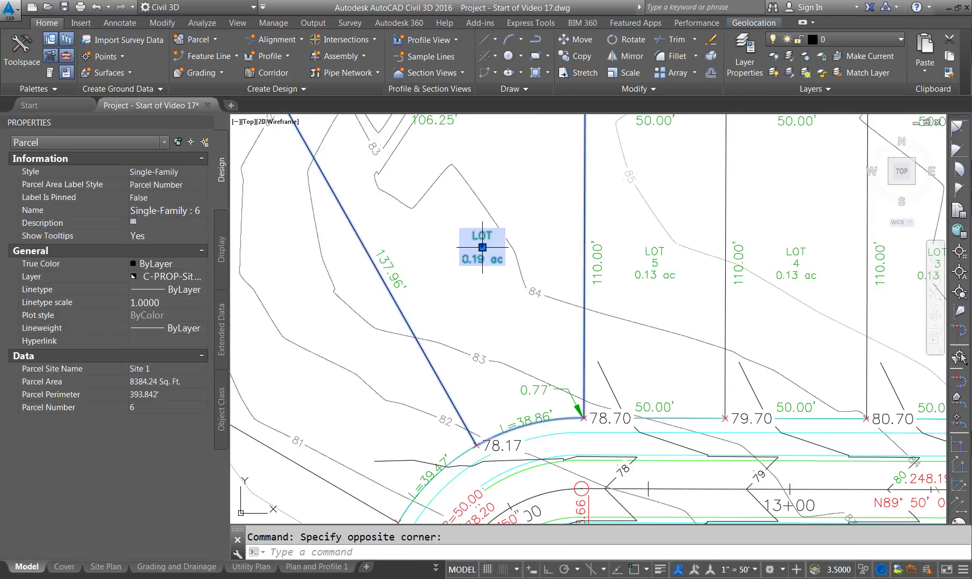
right_click(482, 248)
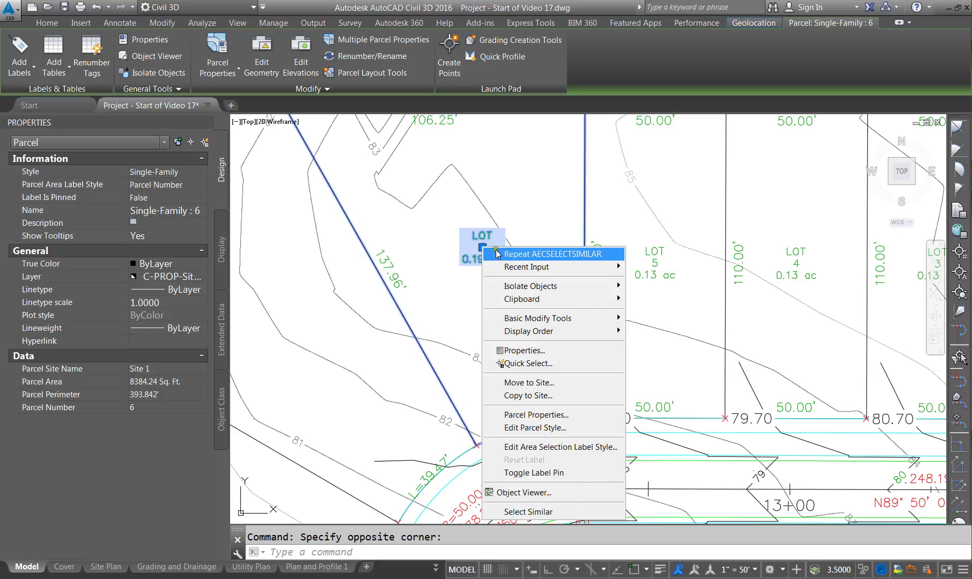
key(Escape)
key(Escape)
click(474, 240)
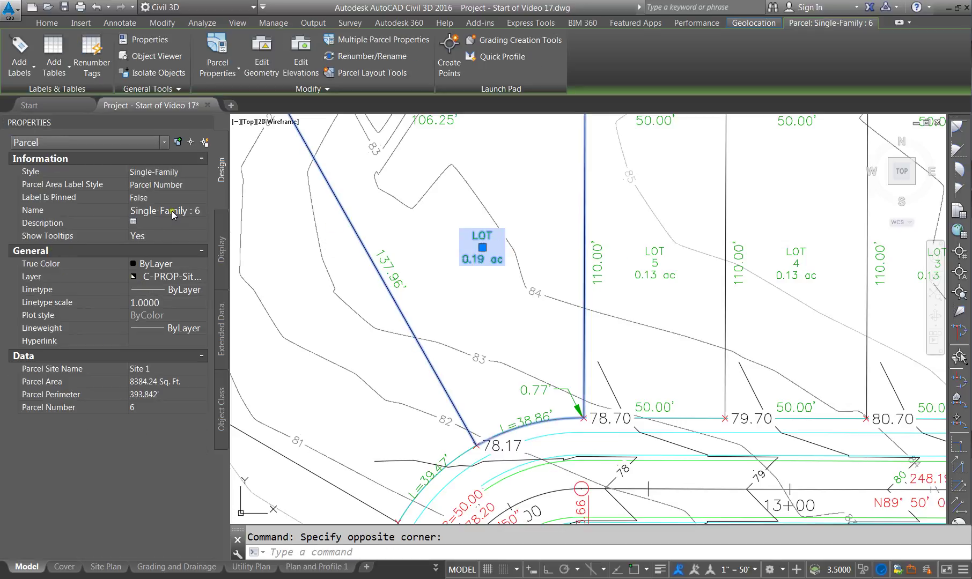
click(177, 186)
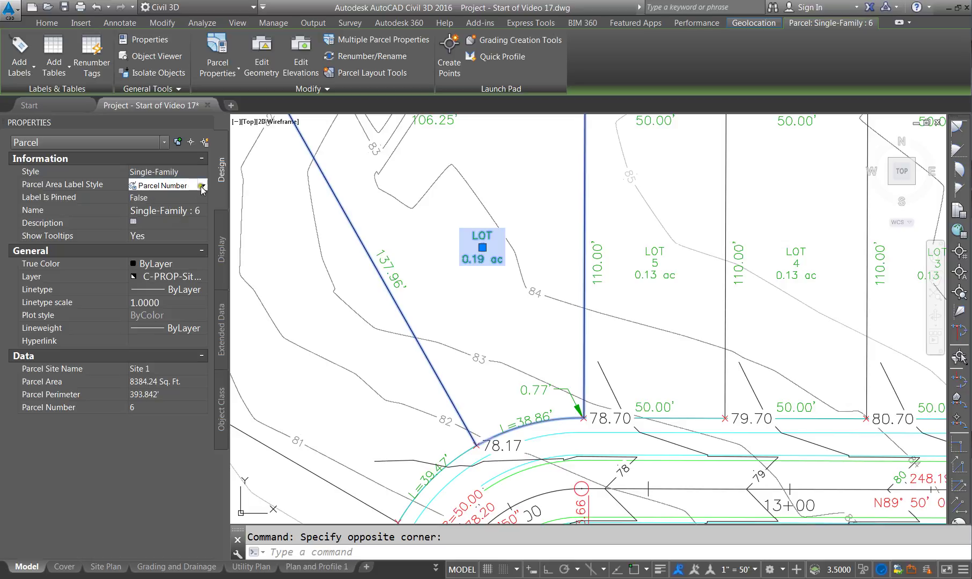
click(203, 185)
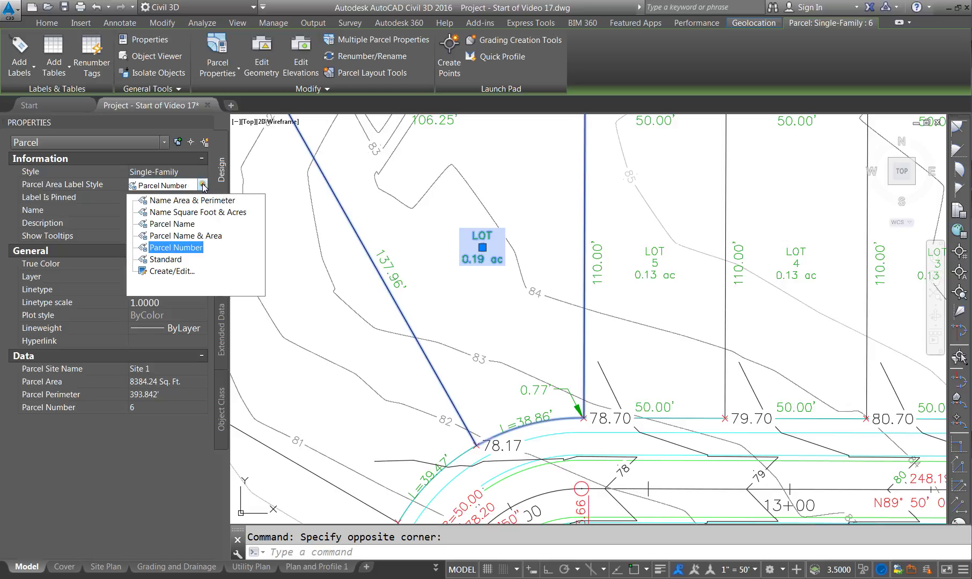
click(171, 274)
click(271, 196)
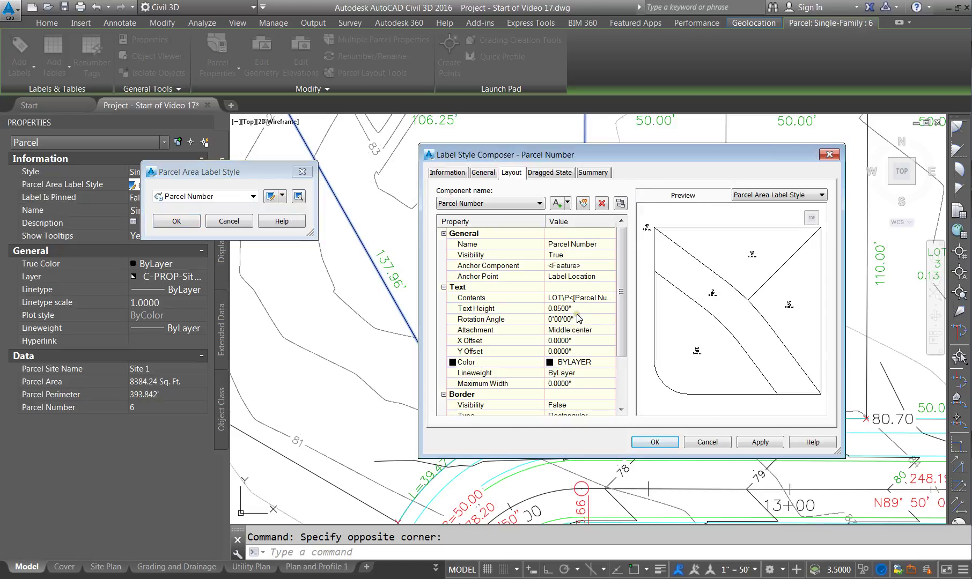
click(574, 310)
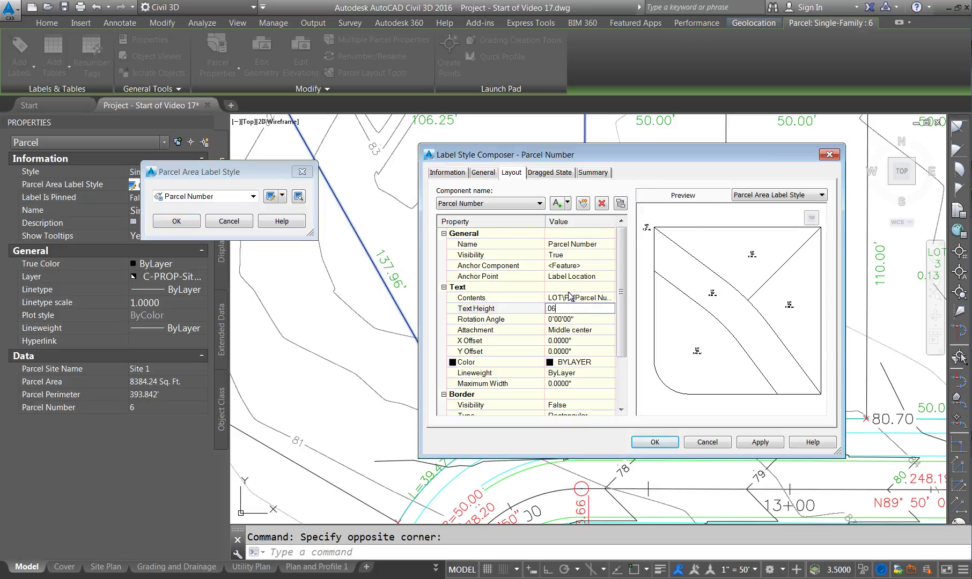
key(Return)
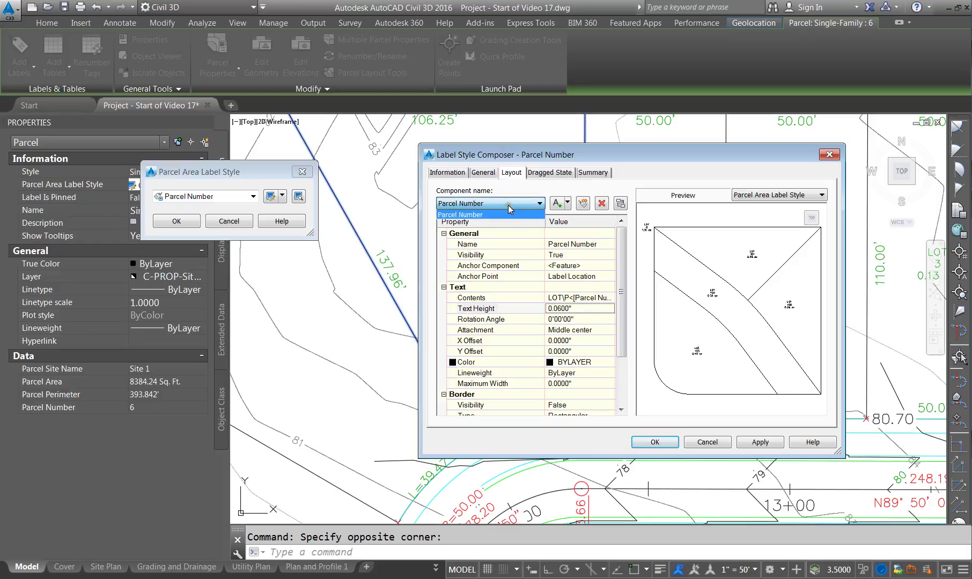
Step: Remove the Parcel Area field and its "ac" suffix from the Parcel Number label contents and apply the style
click(594, 298)
click(609, 297)
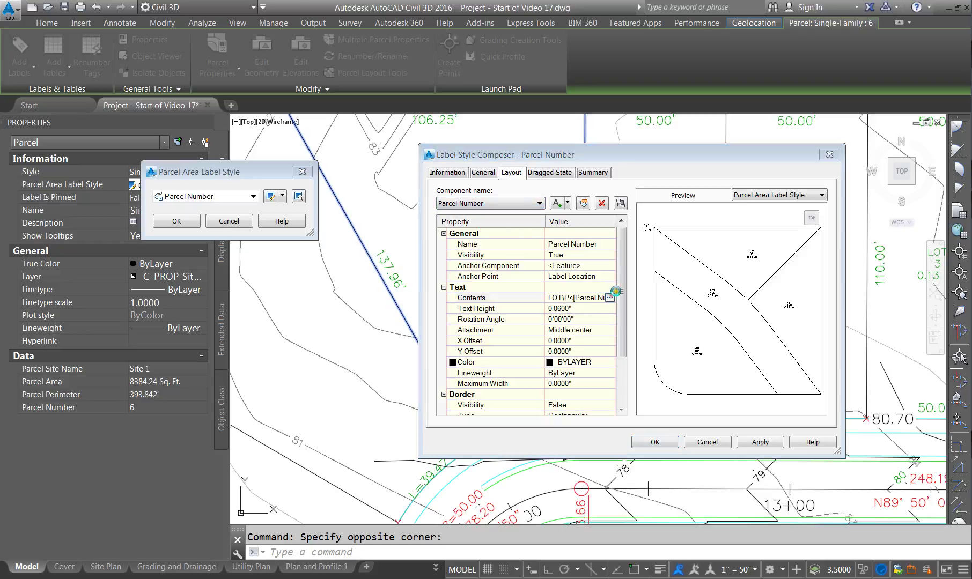
drag(659, 262, 533, 236)
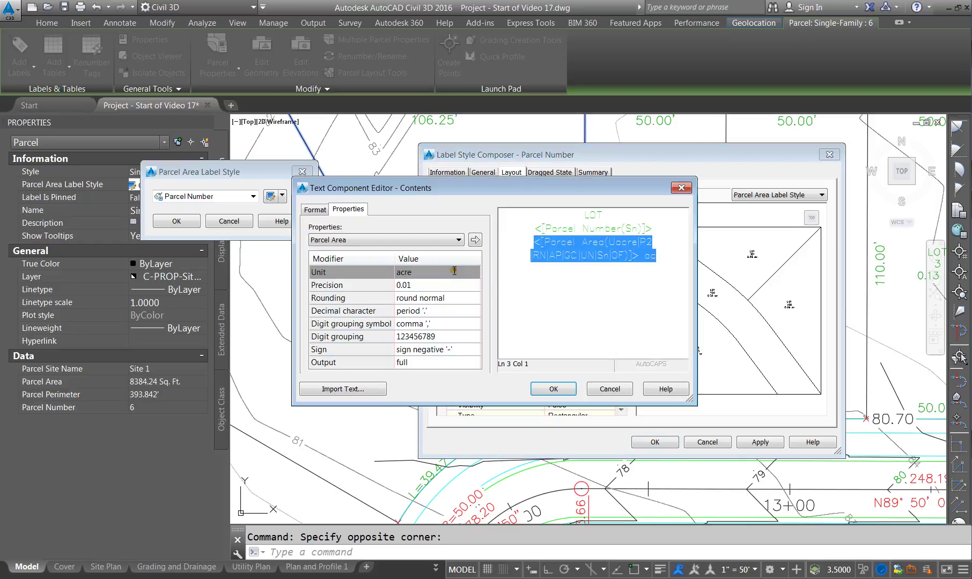
key(Delete)
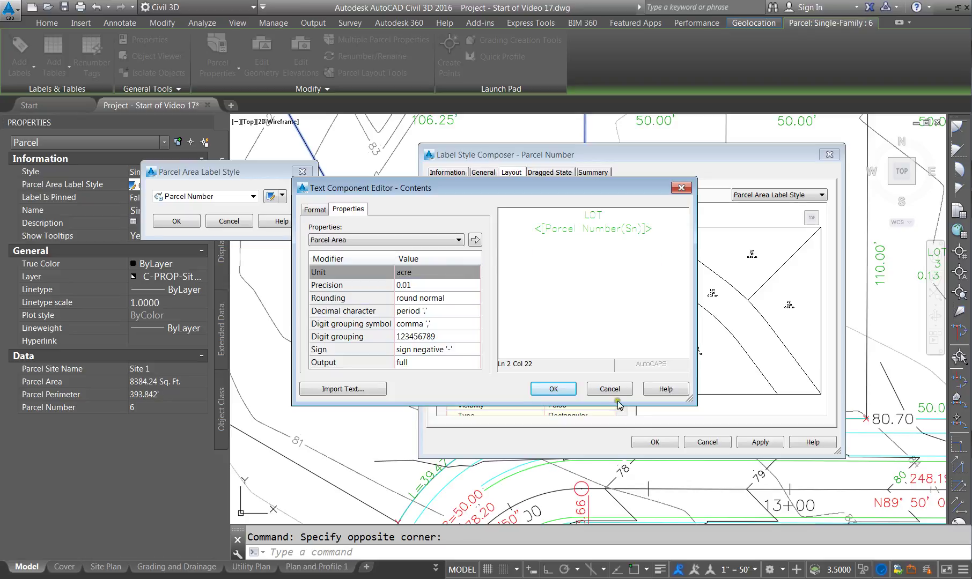
click(572, 389)
click(759, 443)
click(655, 443)
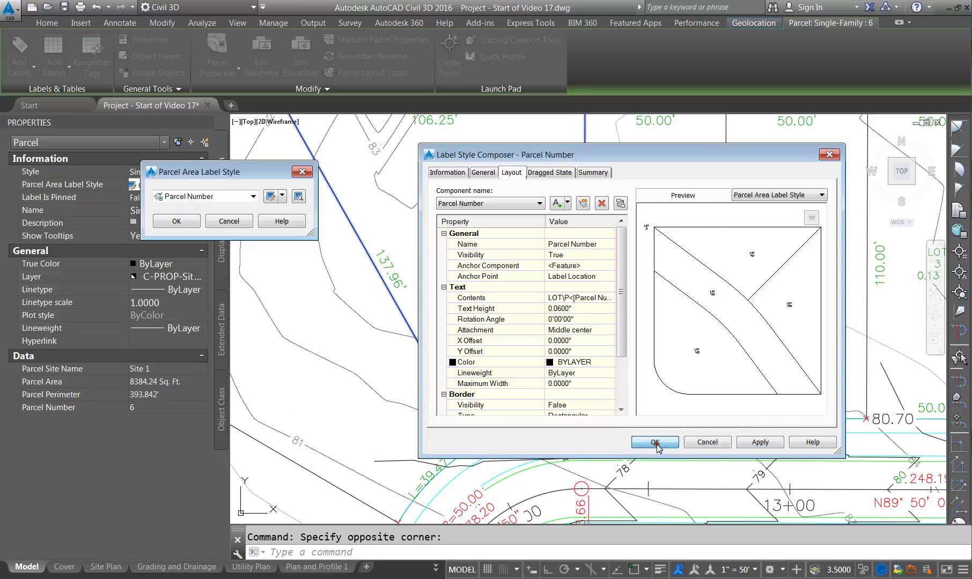
click(170, 222)
scroll(439, 236, down, 4)
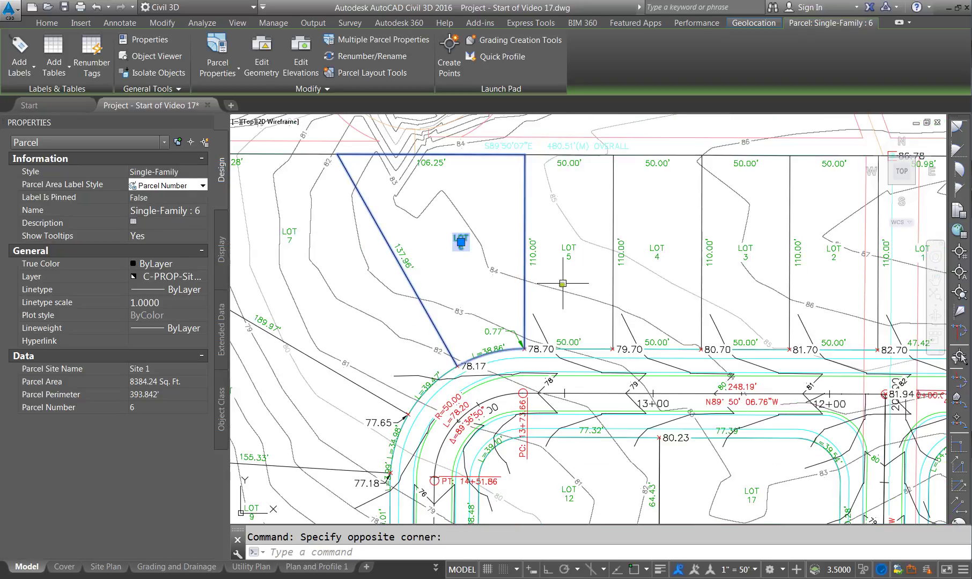
key(Escape)
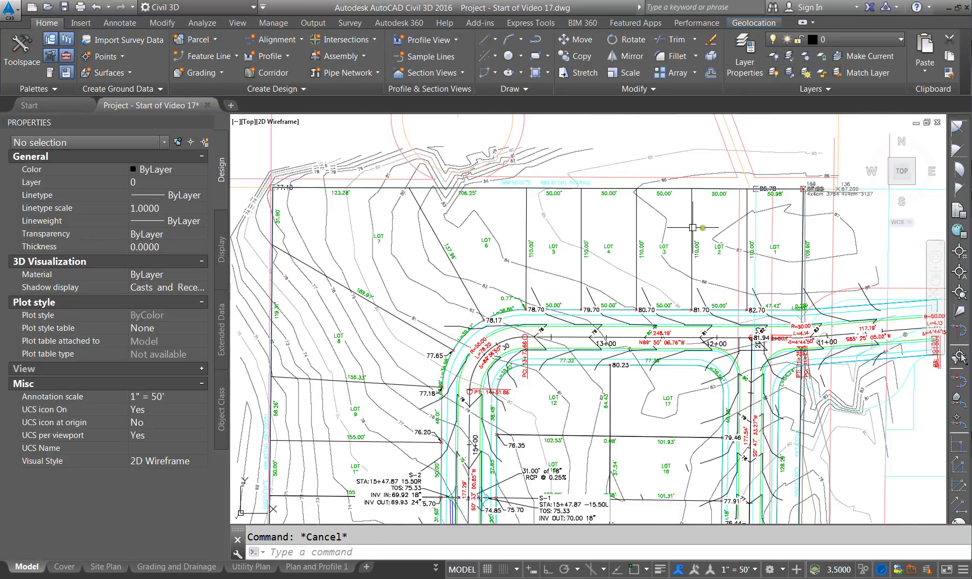
Step: Examine the survey reference's overall boundary dimension and the parcel segment running along the north line of Lots 1 to 7
scroll(504, 185, up, 6)
click(569, 169)
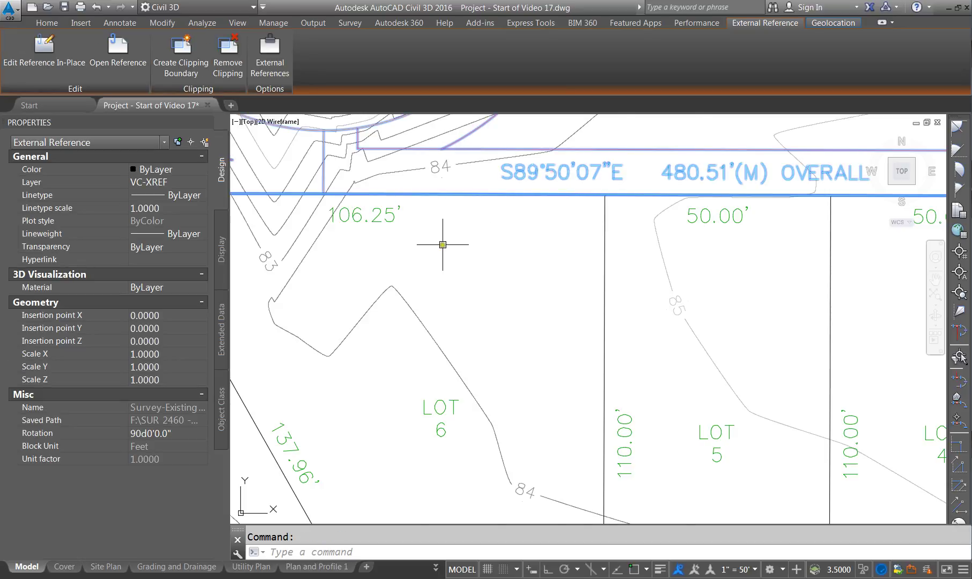
scroll(447, 243, down, 6)
key(Escape)
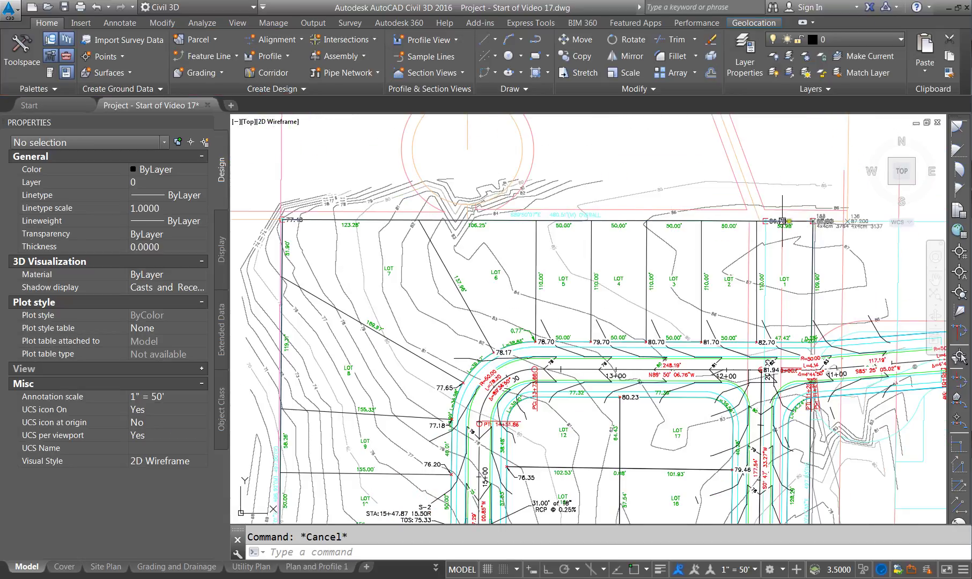
click(324, 221)
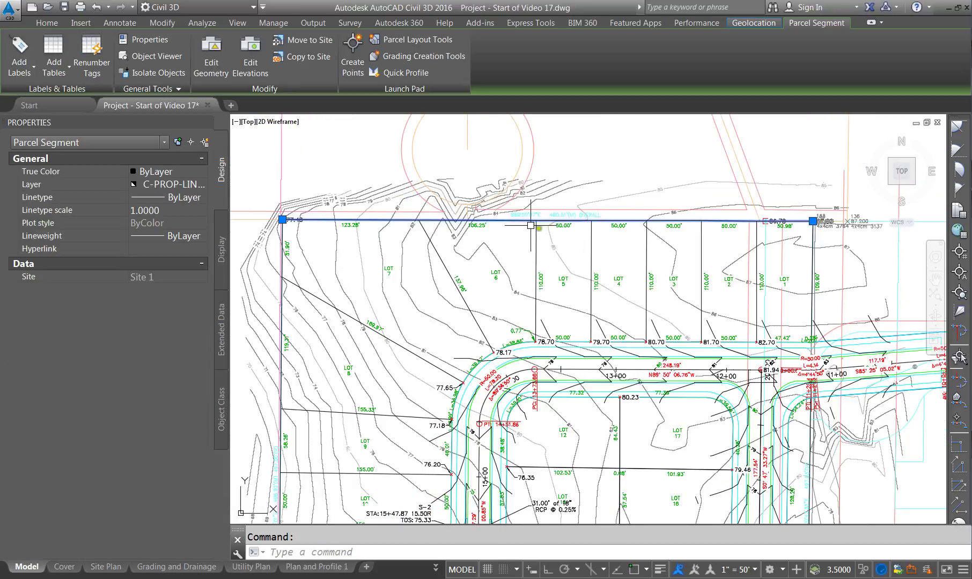
key(Escape)
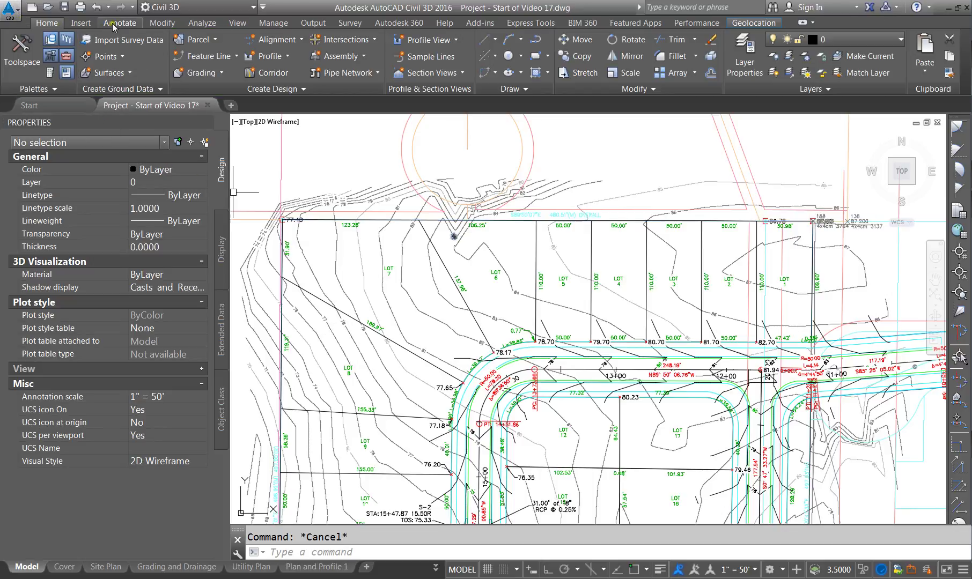
click(320, 220)
scroll(533, 214, up, 5)
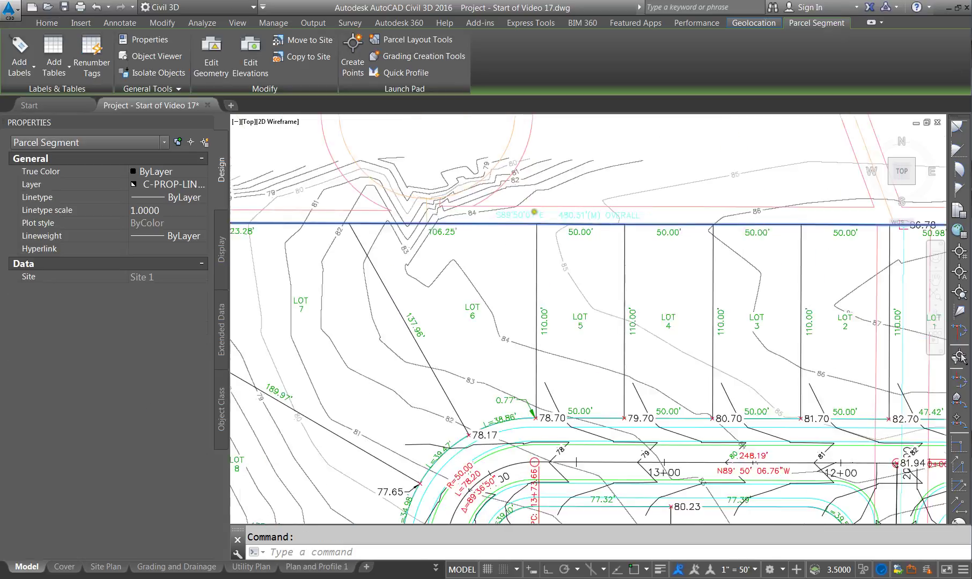
key(Escape)
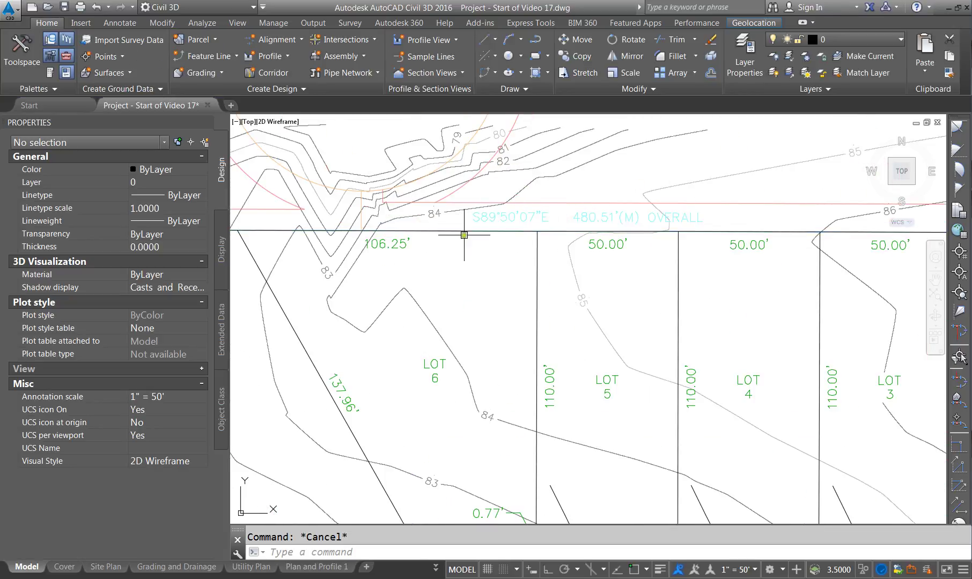
click(462, 228)
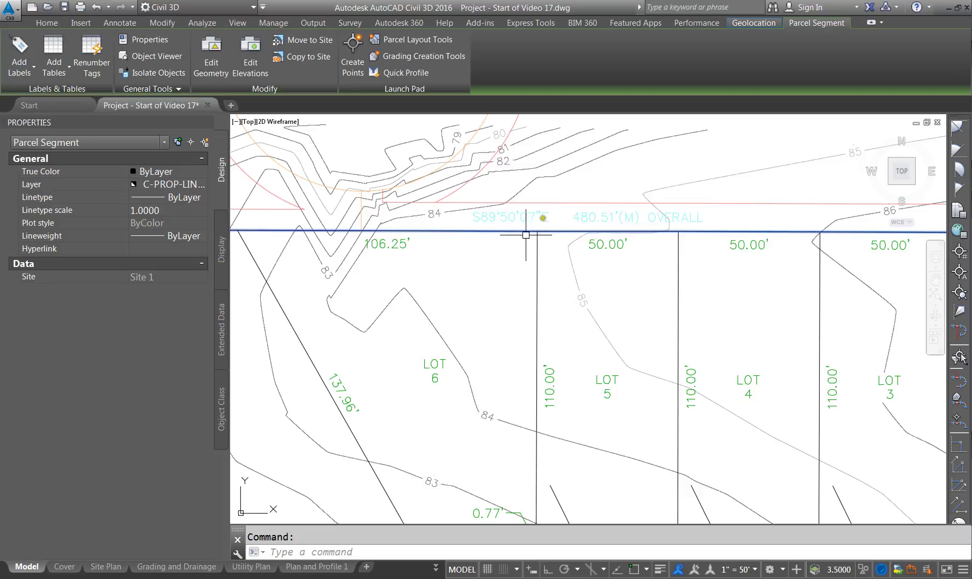
key(Escape)
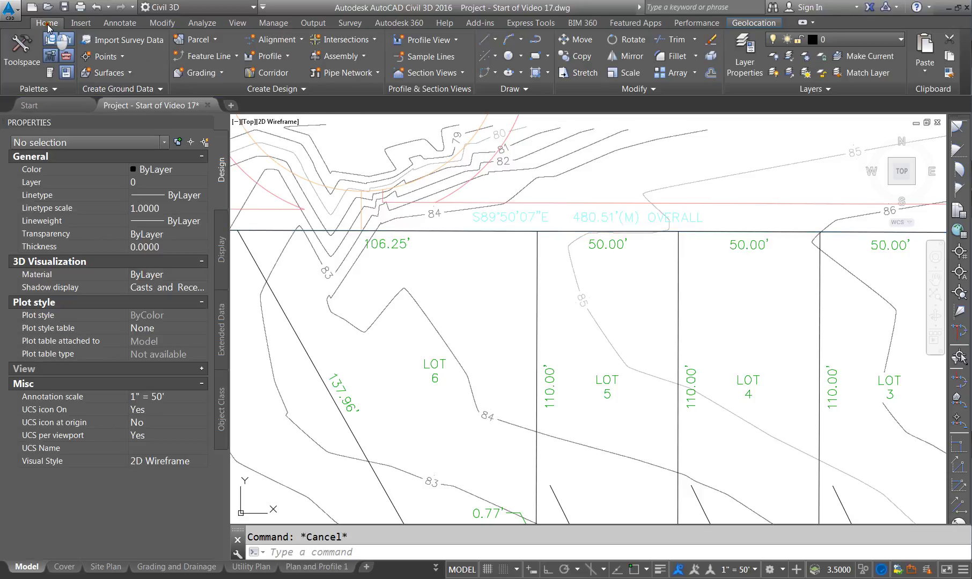
Step: Add a parcel line label to the overall north boundary segment above Lot 6
click(121, 24)
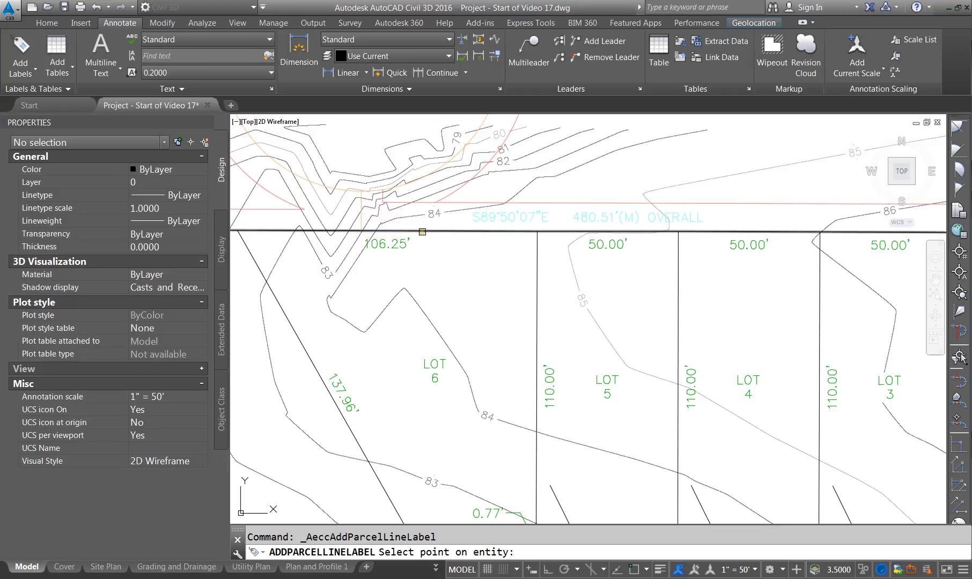
click(424, 231)
scroll(565, 226, down, 2)
key(Escape)
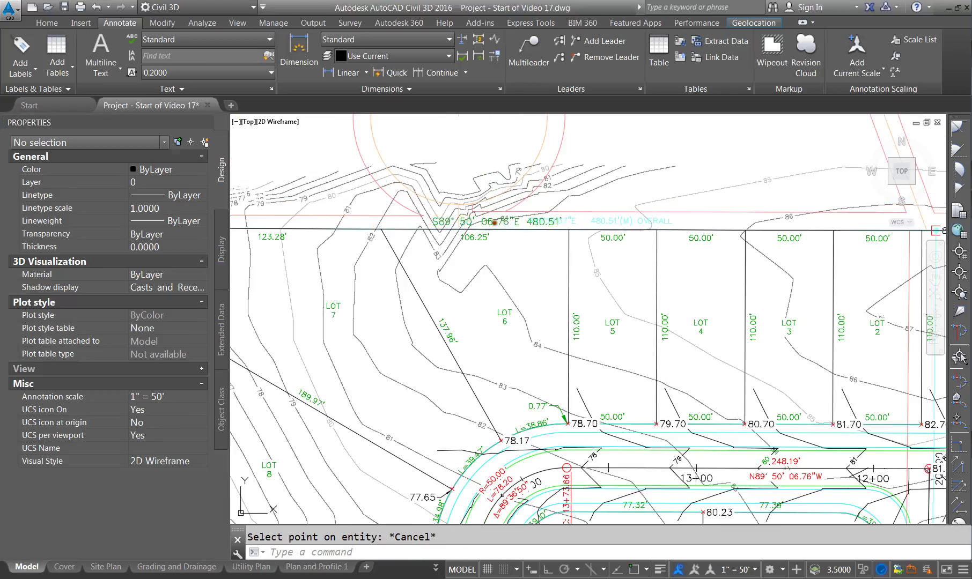
Step: Slide the overall north boundary label west along the line, above the corner between Lots 6 and 7
click(541, 222)
click(496, 221)
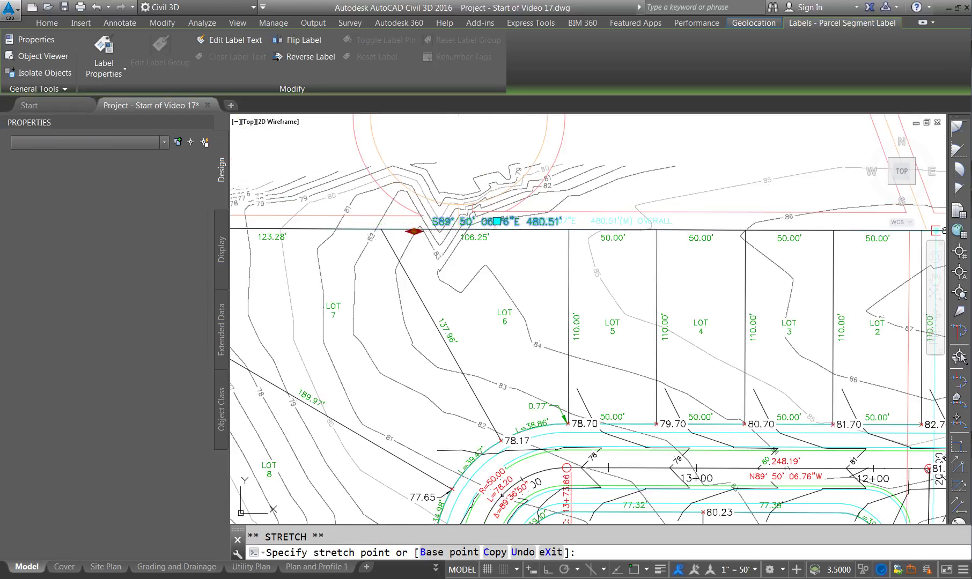
click(416, 221)
scroll(407, 241, down, 2)
key(Escape)
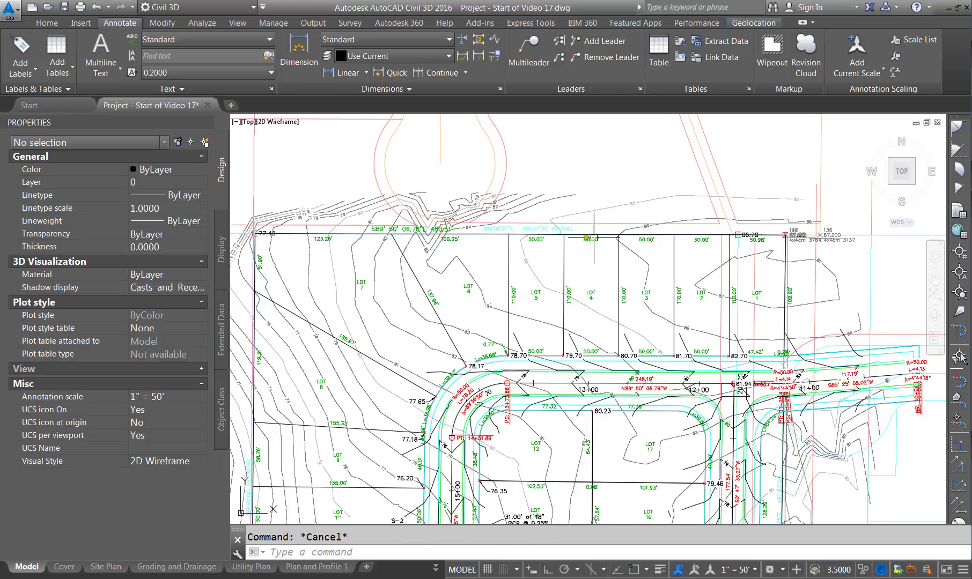
Step: Add parcel line labels to the overall west, south and east boundary segments
click(313, 234)
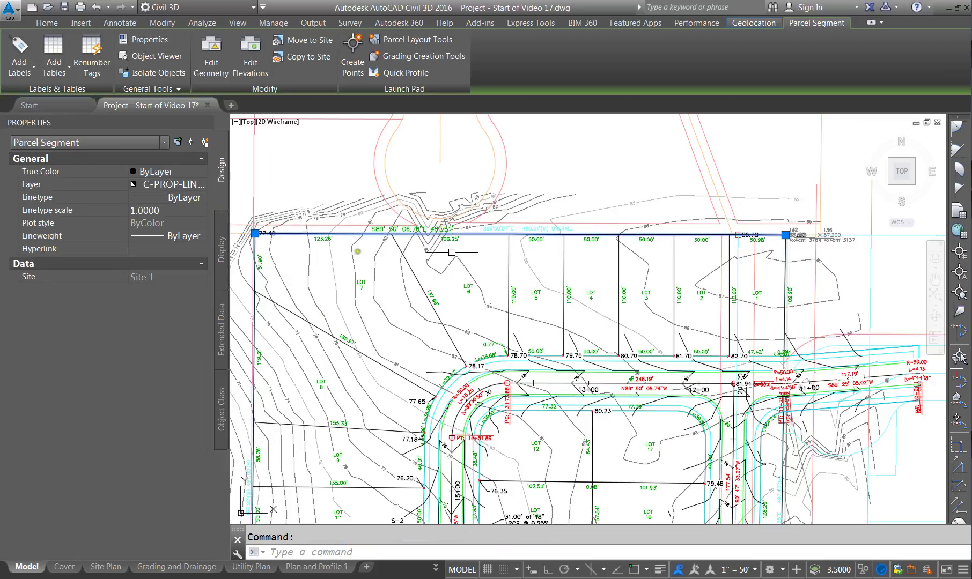
scroll(625, 229, down, 2)
key(Escape)
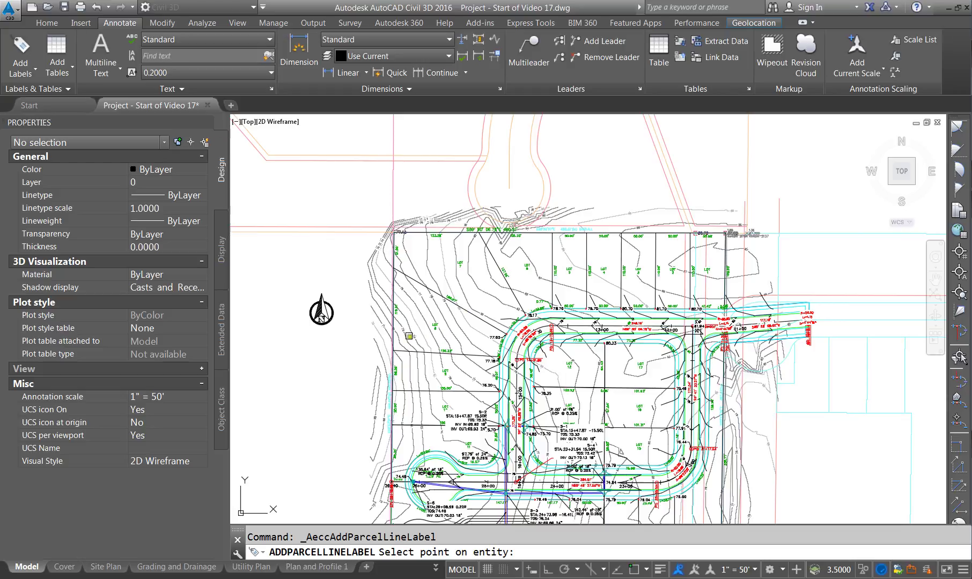
scroll(398, 338, down, 2)
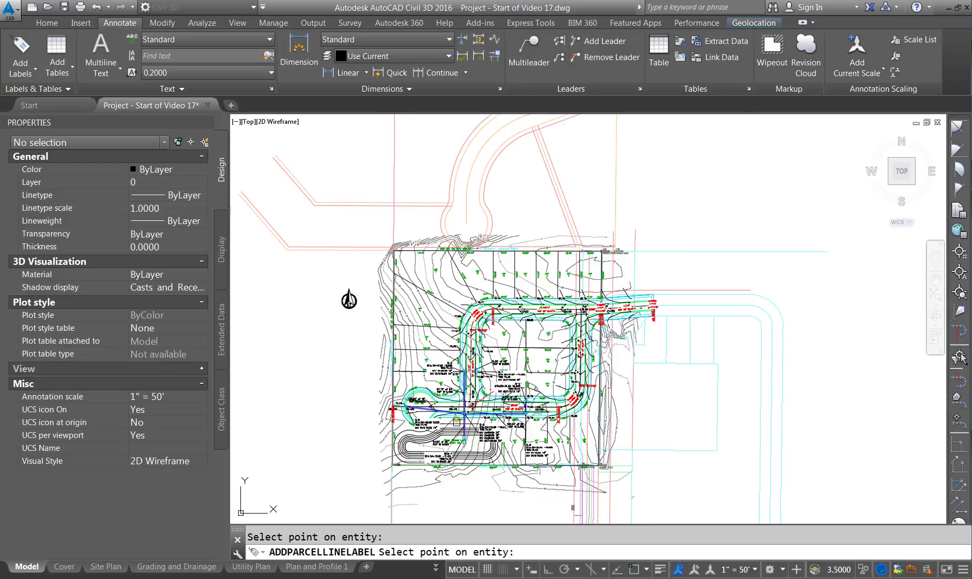
scroll(468, 453, up, 6)
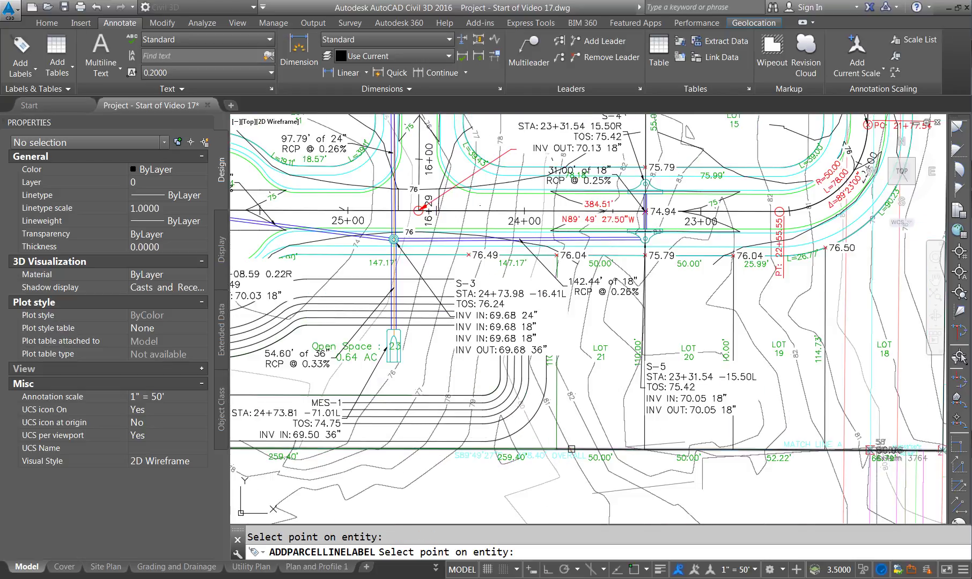
scroll(377, 437, down, 2)
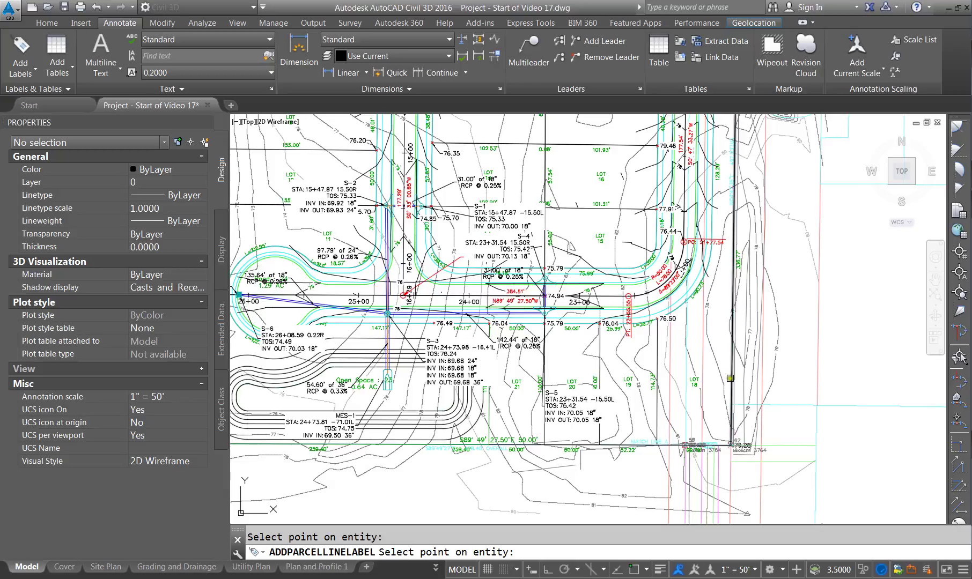
click(731, 378)
Step: Slide the overall east boundary label north along its line, beside Lot 18
click(736, 377)
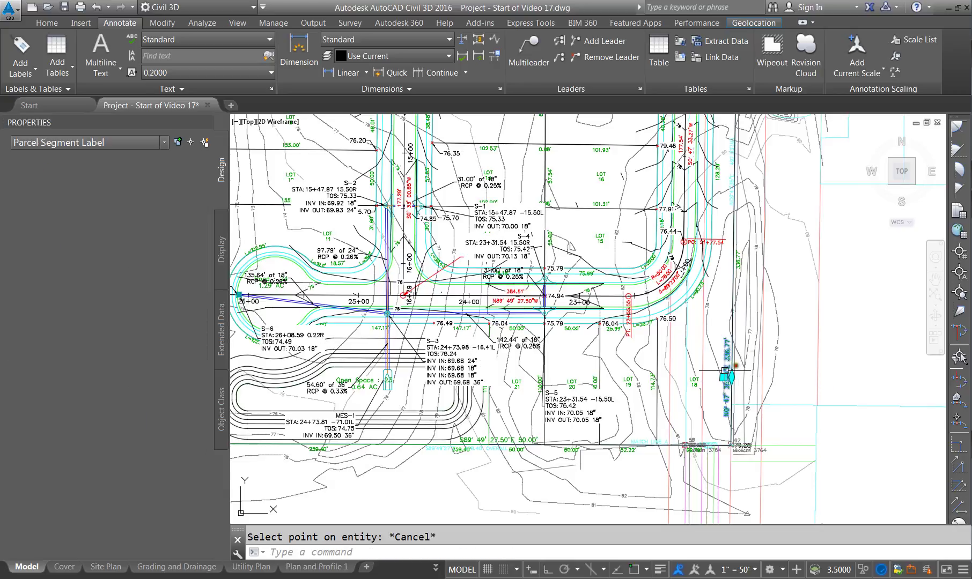
scroll(738, 374, up, 4)
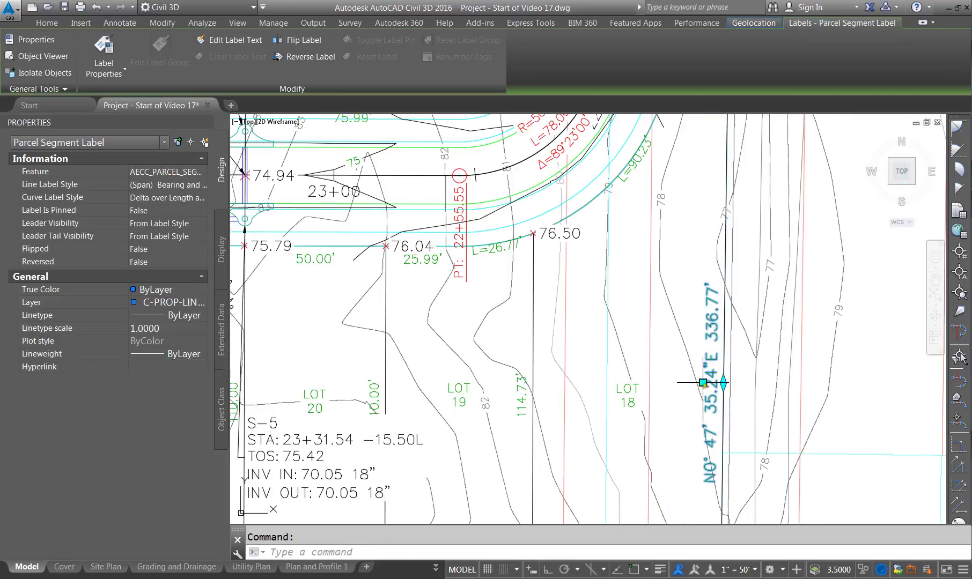
click(723, 383)
click(723, 267)
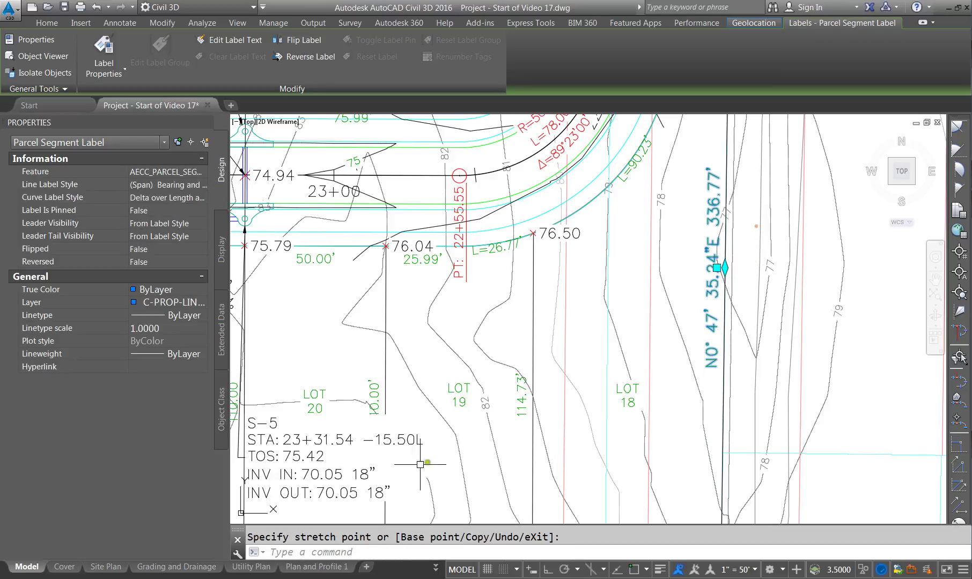
scroll(561, 337, down, 4)
key(Escape)
Step: Set Flipped to True for the overall south boundary label so it sits outside the boundary
click(391, 424)
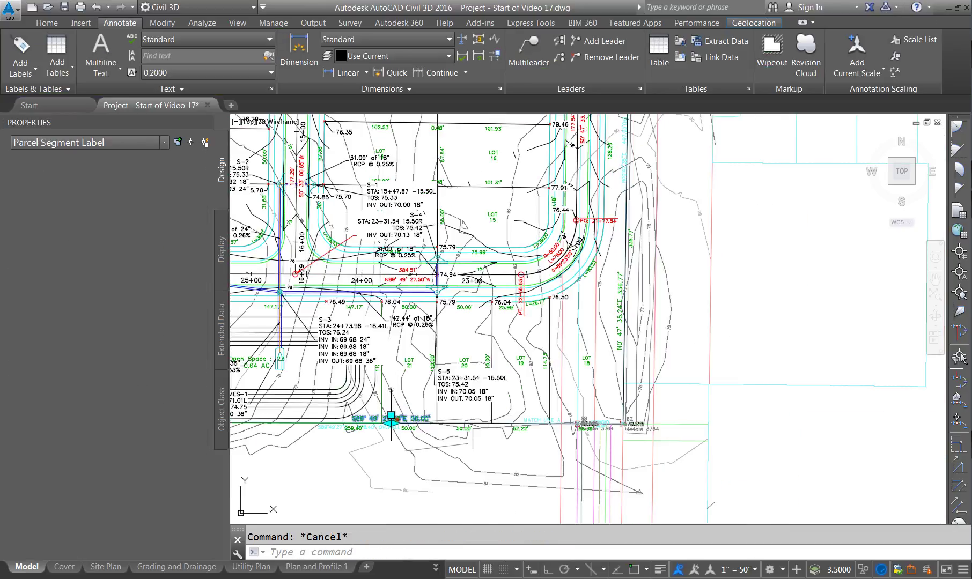
click(148, 250)
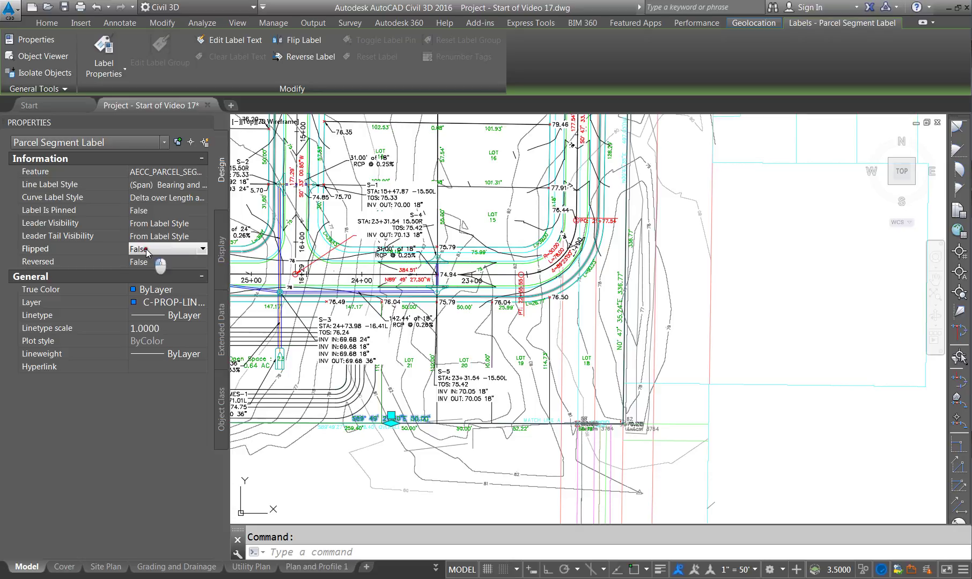
click(147, 250)
click(141, 272)
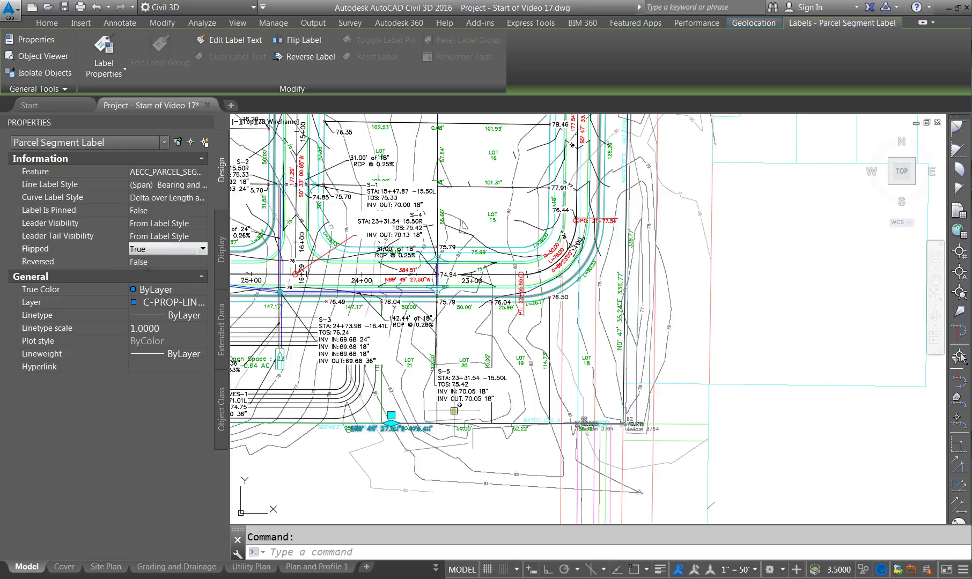
key(Escape)
Step: Freeze the layer of the cyan survey dimension text overlapping the south boundary label, using LAYFRZ
scroll(365, 427, down, 5)
scroll(424, 401, up, 6)
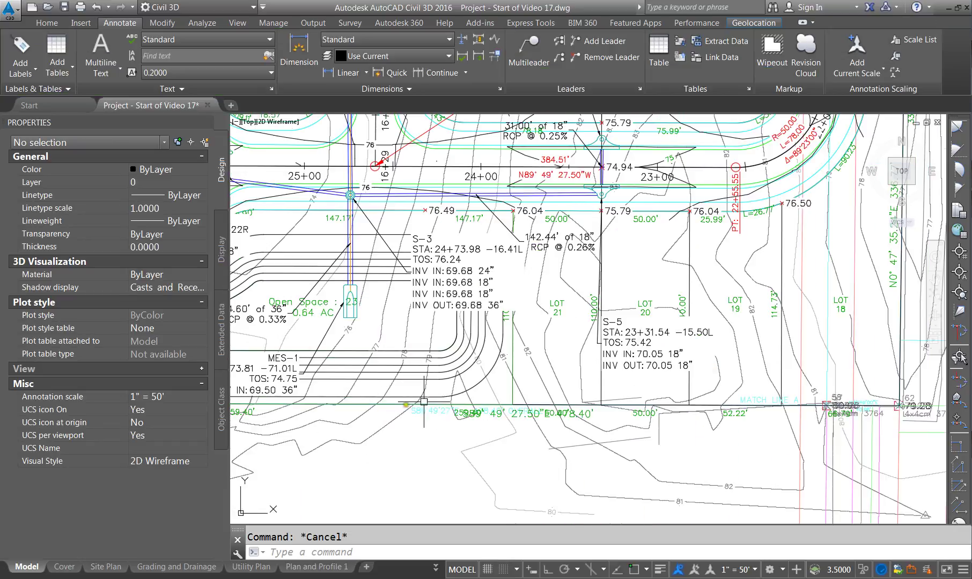
scroll(409, 419, up, 4)
scroll(452, 424, down, 2)
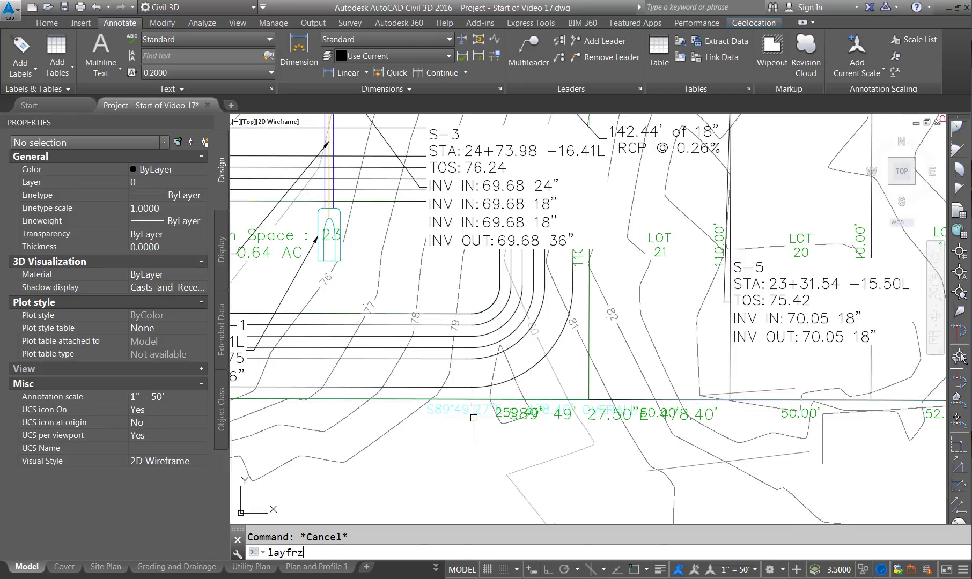
key(Return)
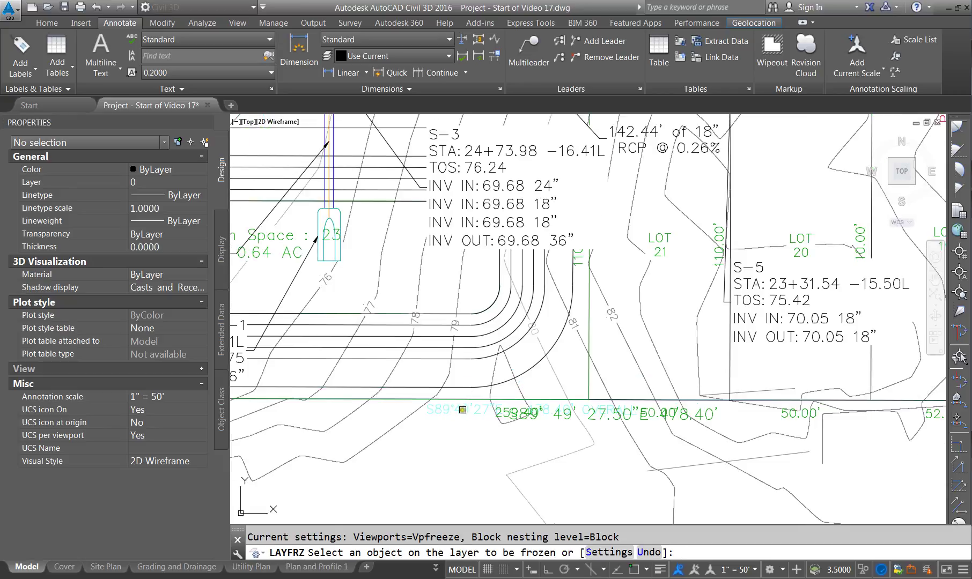
click(462, 410)
scroll(465, 418, down, 2)
key(Escape)
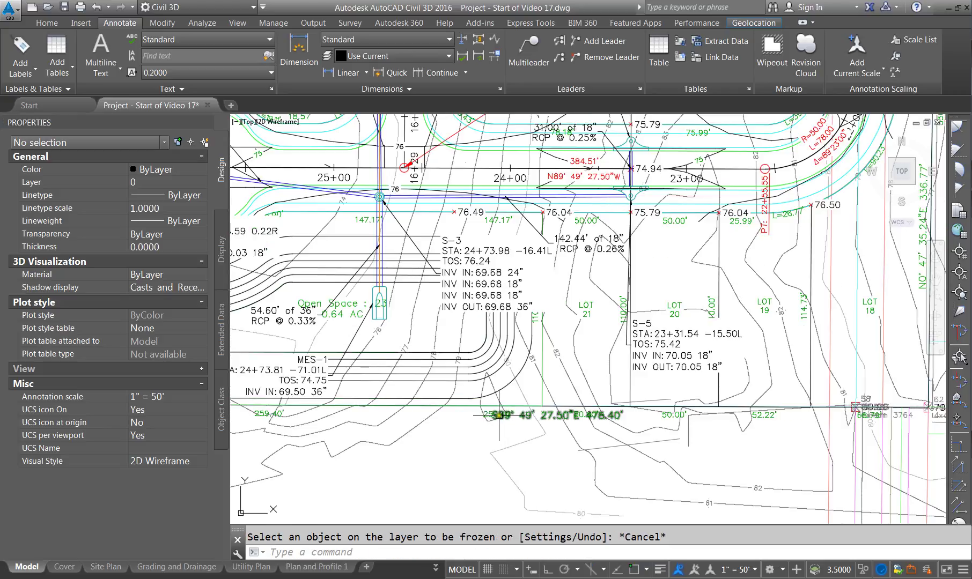
Step: Slide the overall south boundary label west along its line, between the two 259.40' segment labels
click(499, 414)
click(557, 406)
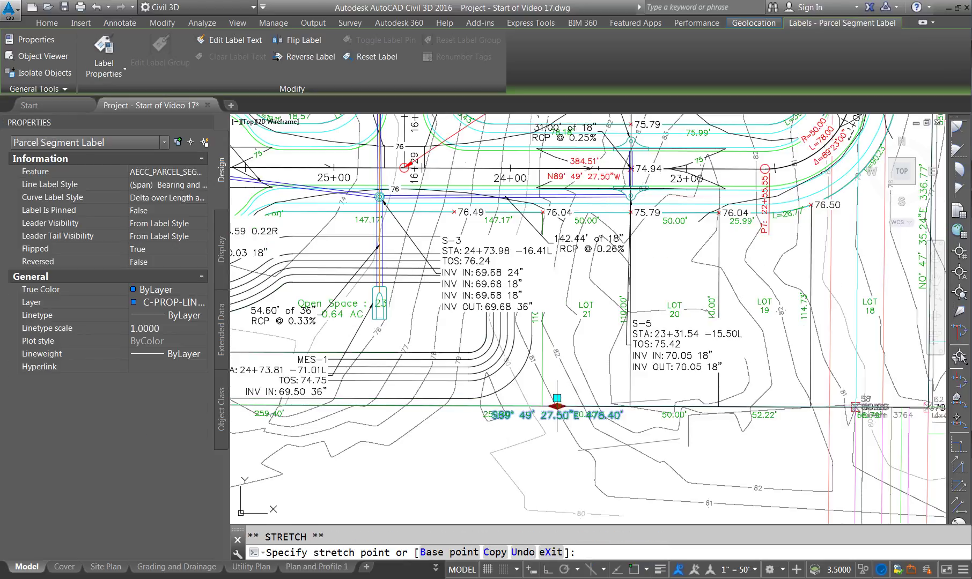
click(426, 411)
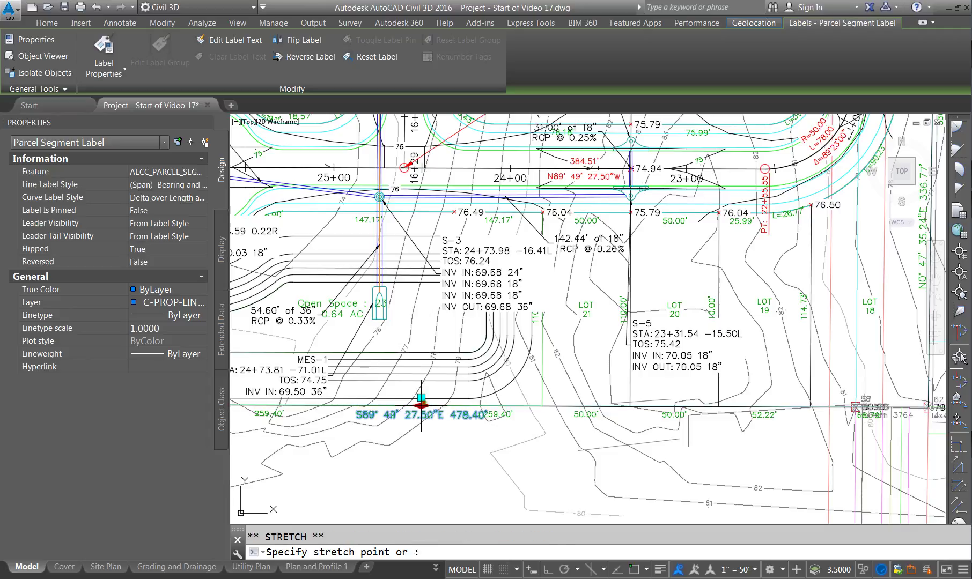
click(394, 411)
key(Escape)
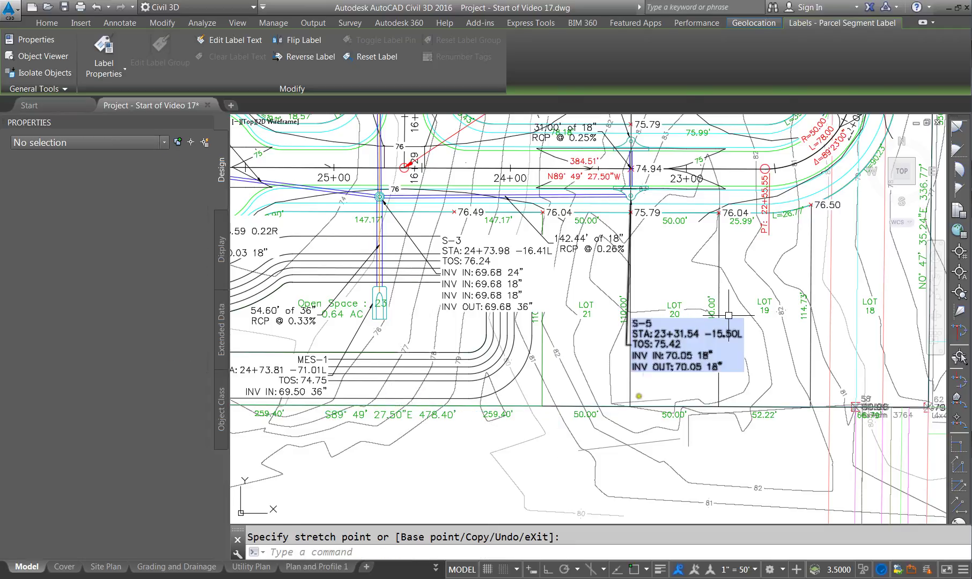
Step: Slide the overall west boundary label south along its line, clear of the neighbouring lot dimensions
scroll(410, 189, down, 5)
scroll(410, 189, up, 8)
scroll(478, 136, down, 5)
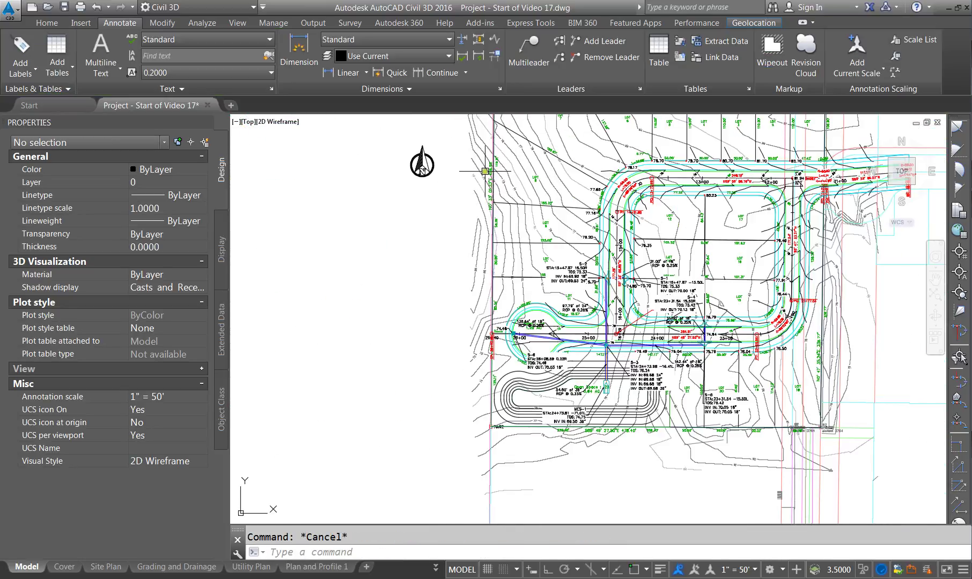
click(487, 184)
click(487, 185)
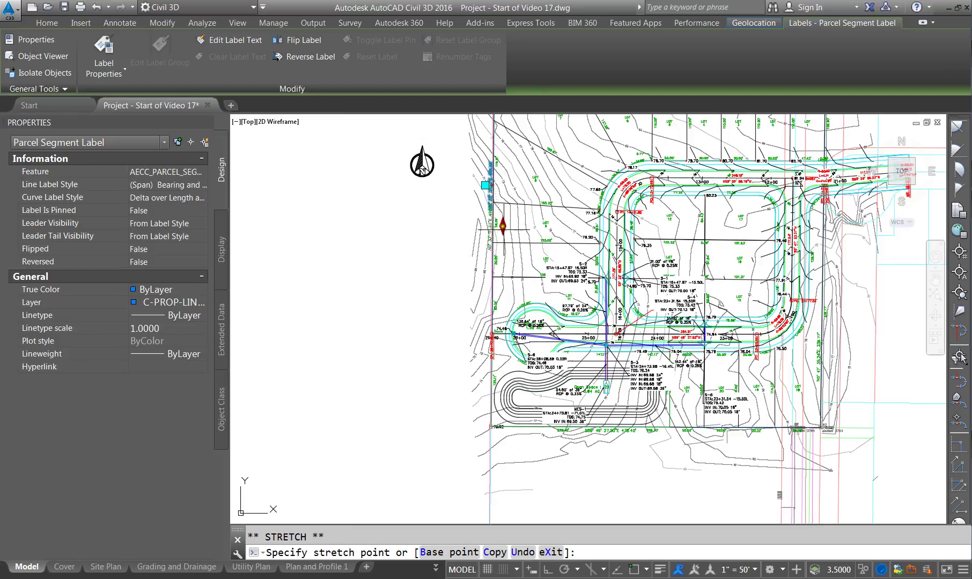
scroll(530, 186, down, 3)
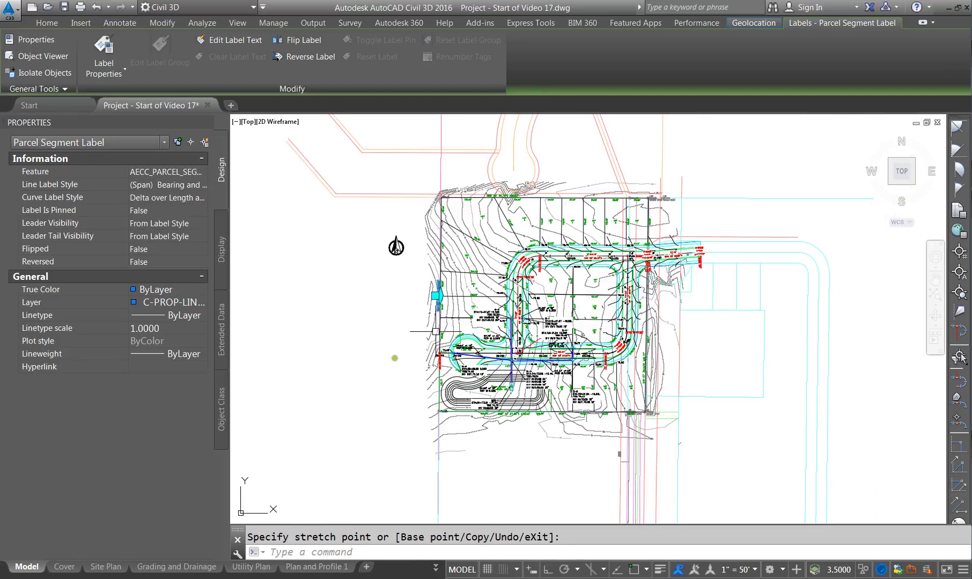
key(Escape)
Step: Slide the overall north boundary label east along its line, above the line between Lots 5 and 6
scroll(363, 252, up, 8)
click(364, 252)
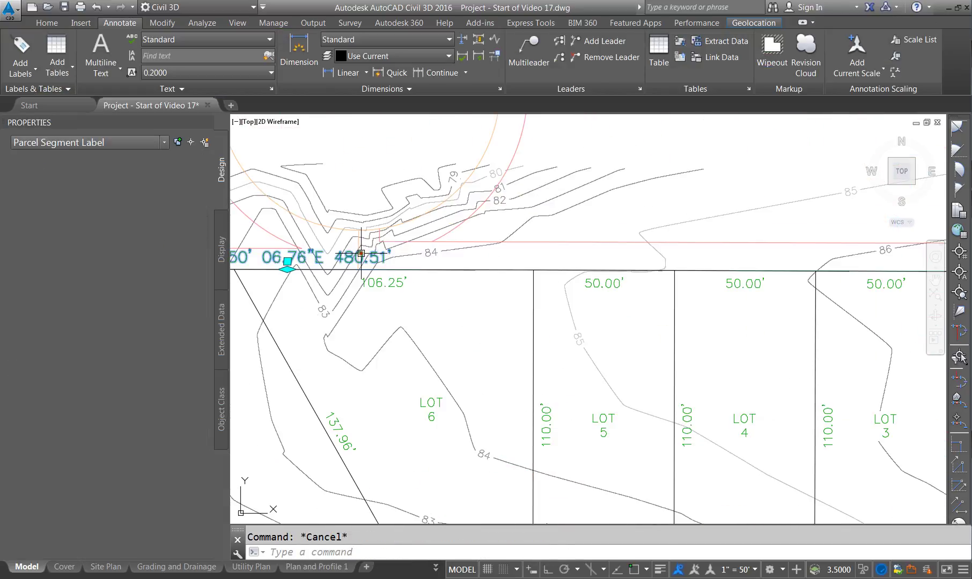
click(285, 266)
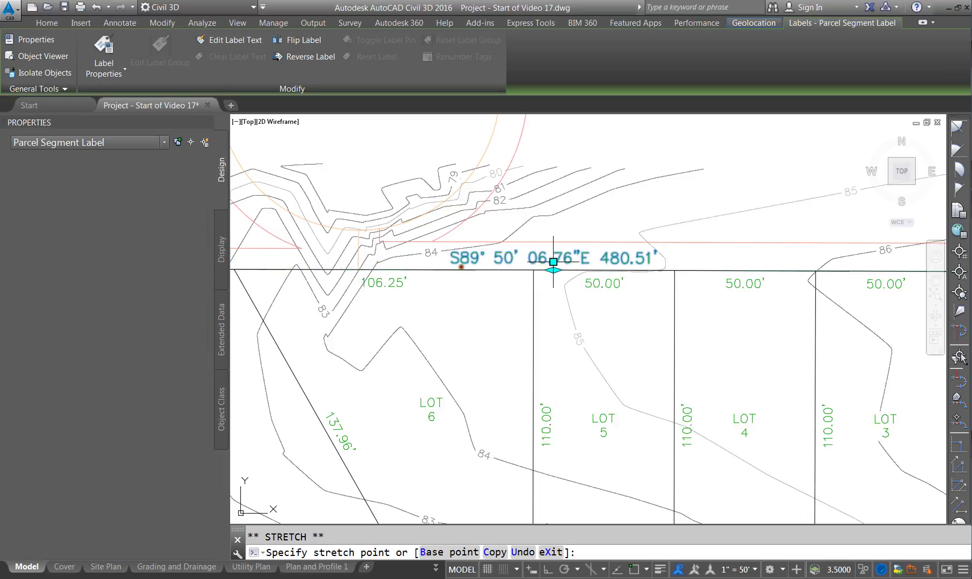
scroll(542, 263, down, 4)
key(Escape)
Step: Examine the extents of the overall north, east and south boundary segments and the survey point on Lot 18's south line
scroll(735, 265, up, 4)
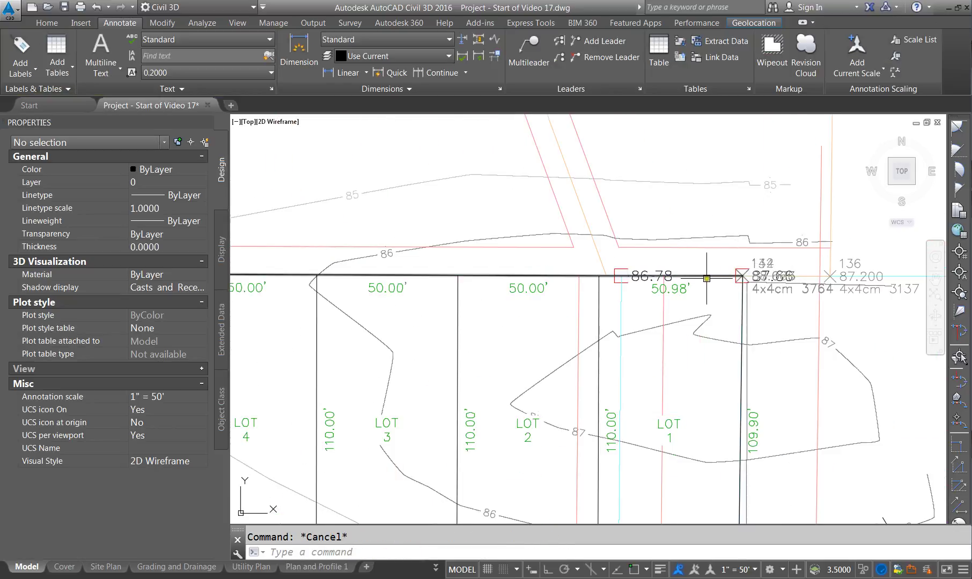
click(736, 276)
scroll(677, 201, down, 5)
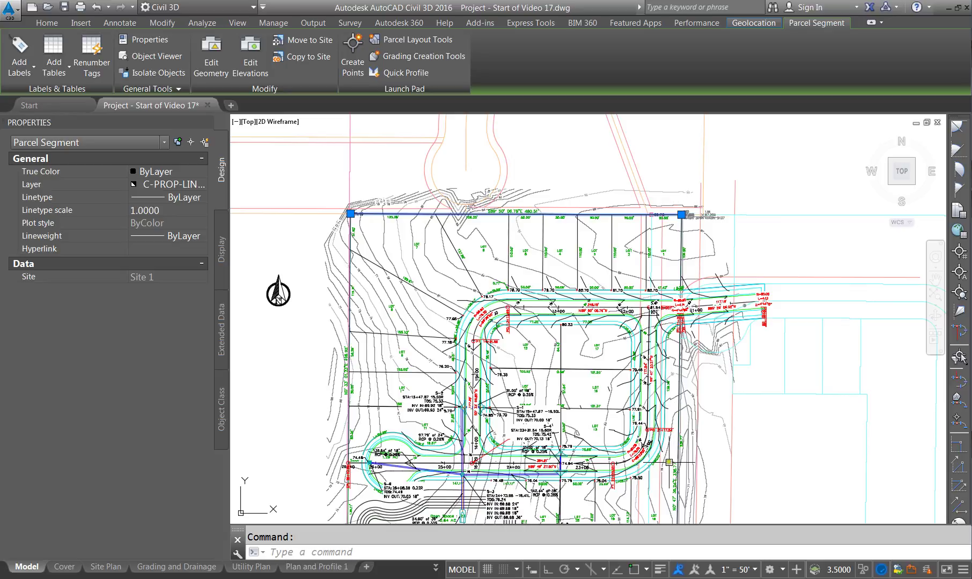
key(Escape)
click(680, 418)
key(Escape)
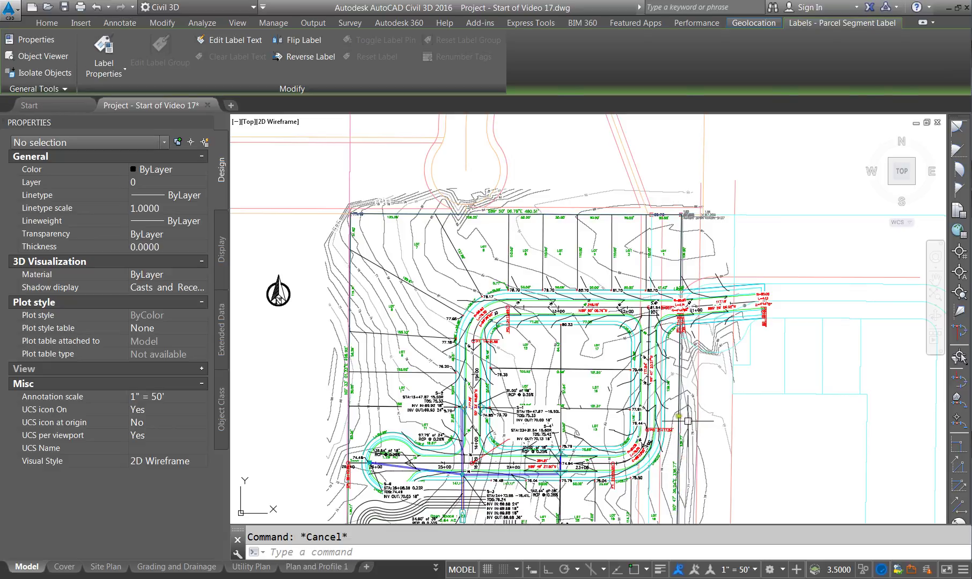
click(686, 420)
scroll(644, 397, down, 4)
scroll(617, 381, up, 6)
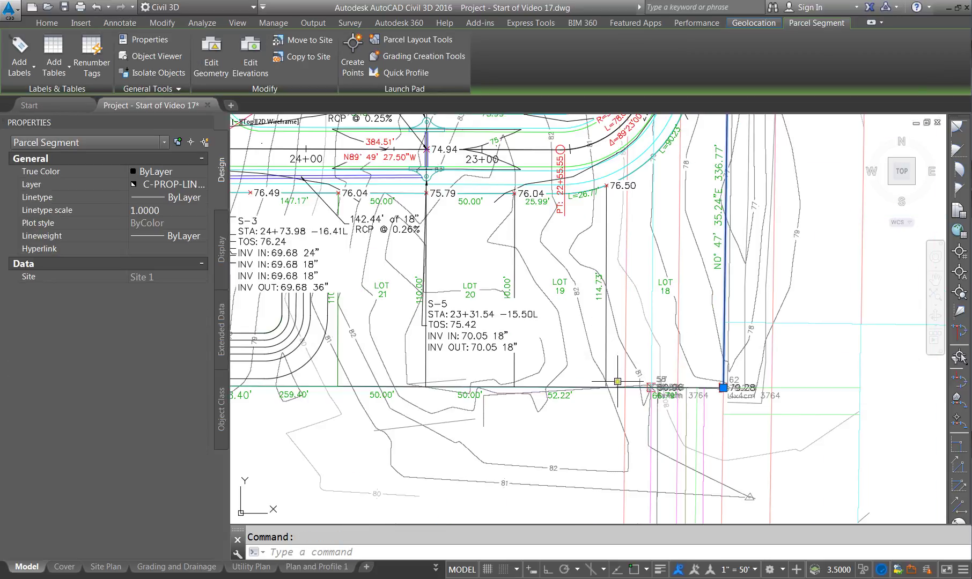
key(Escape)
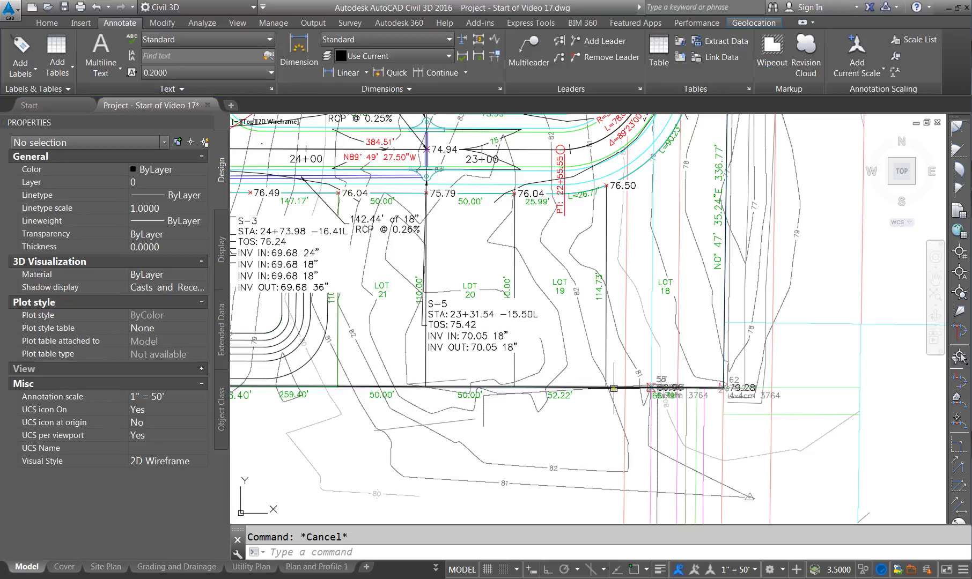
click(616, 387)
scroll(664, 390, up, 7)
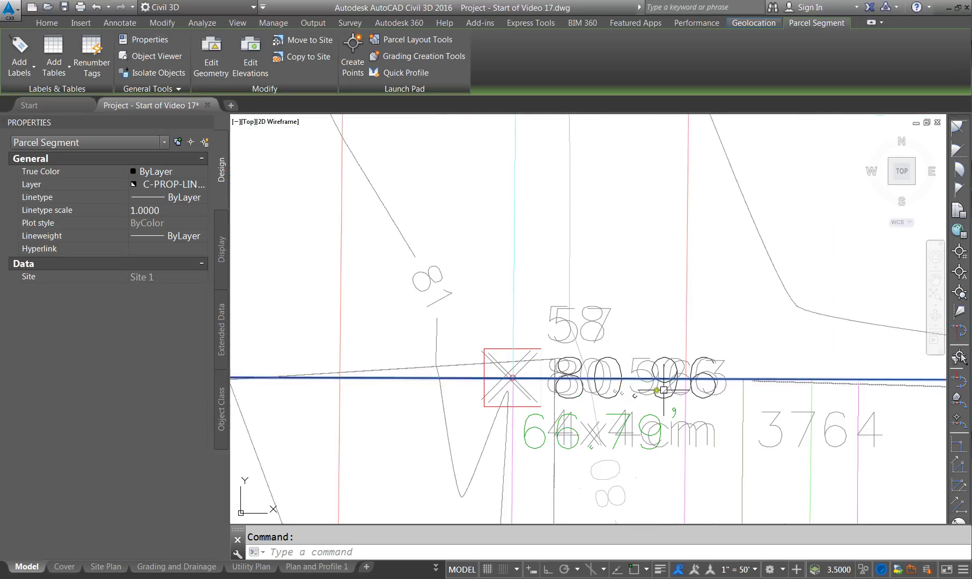
key(Escape)
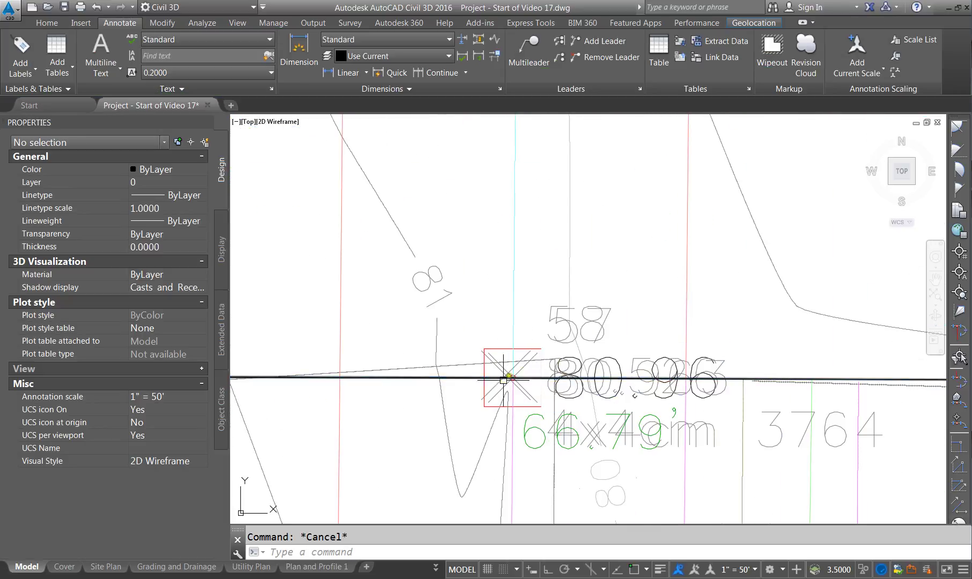
scroll(592, 375, down, 8)
scroll(448, 396, up, 4)
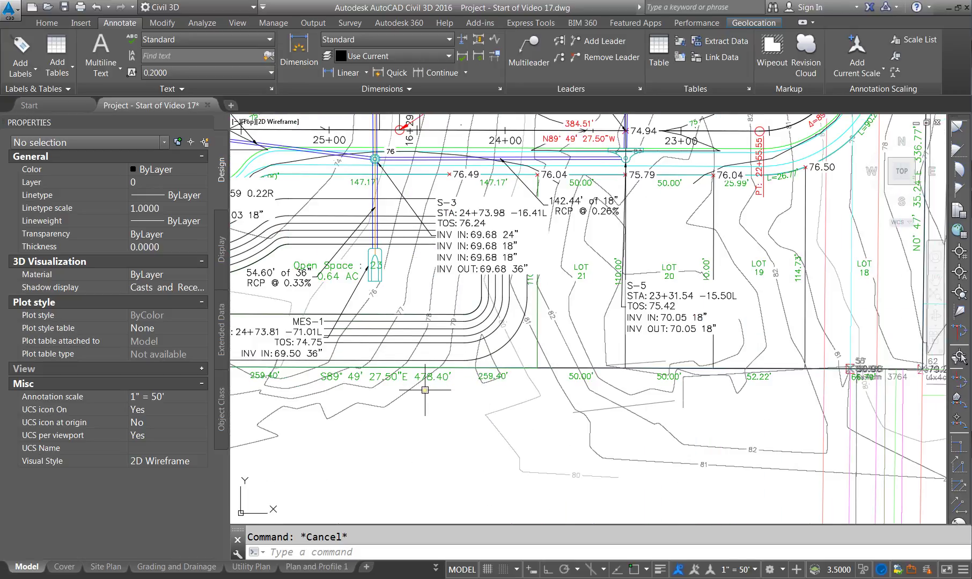
scroll(536, 370, down, 2)
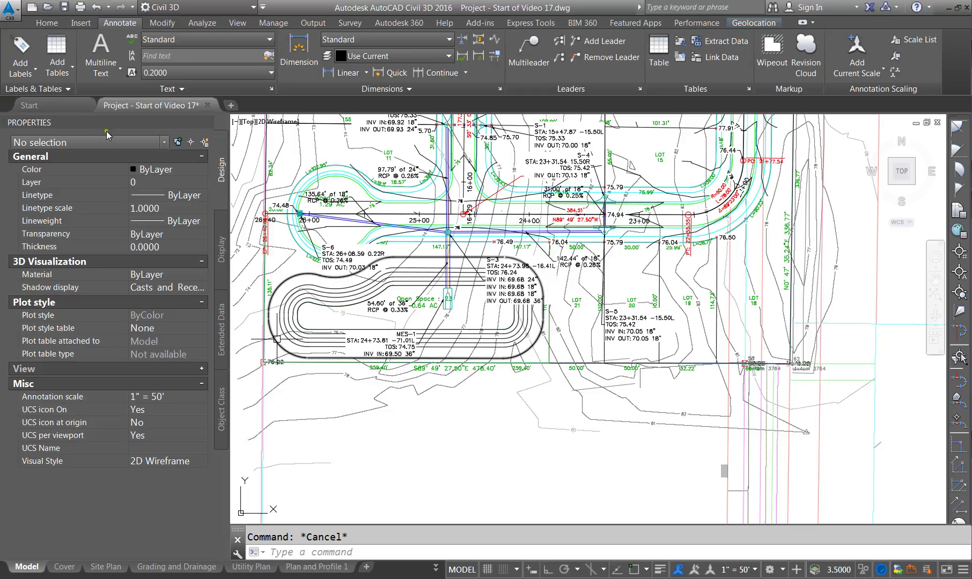
Step: Show the Toolspace and expand the Parcels collection under Site 1
click(37, 23)
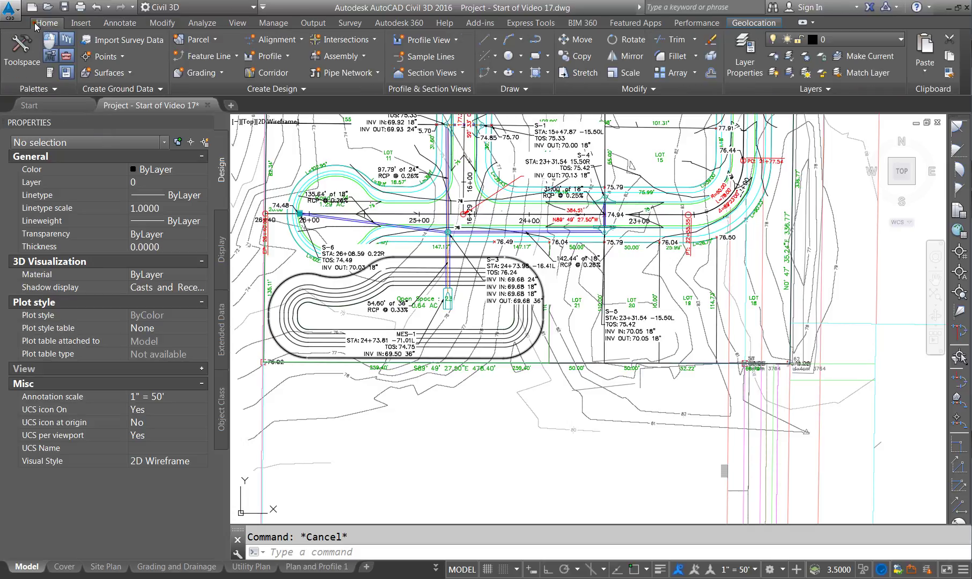
click(21, 51)
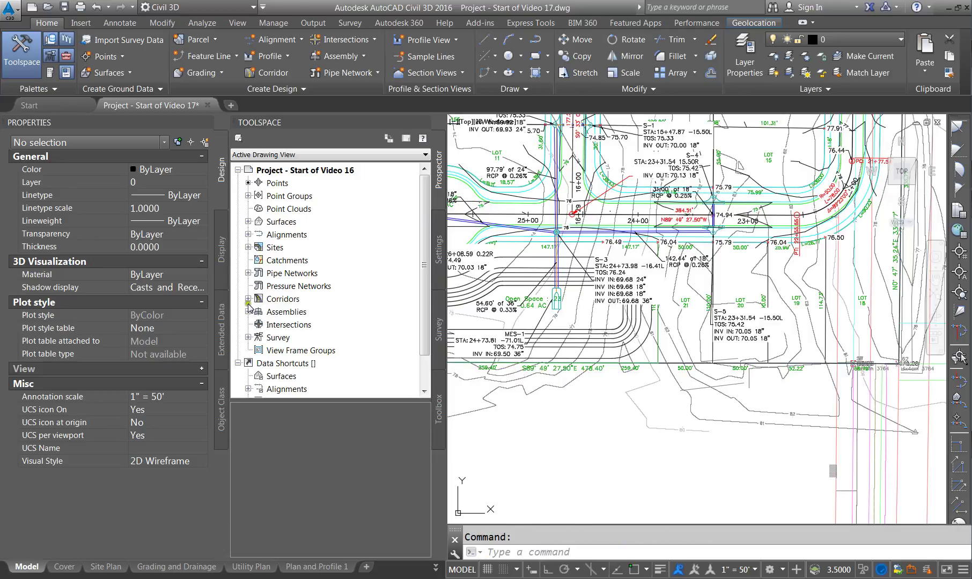
click(248, 248)
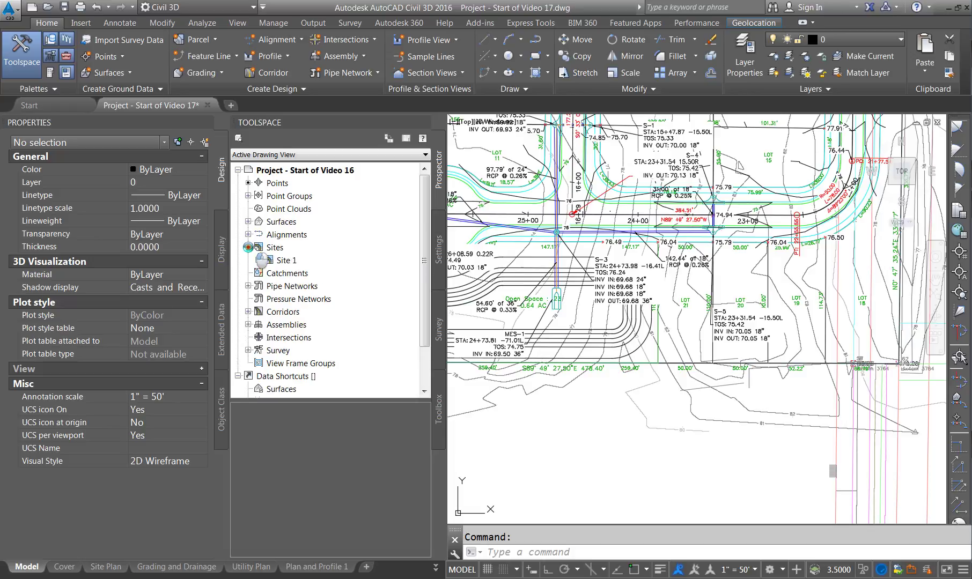
click(258, 261)
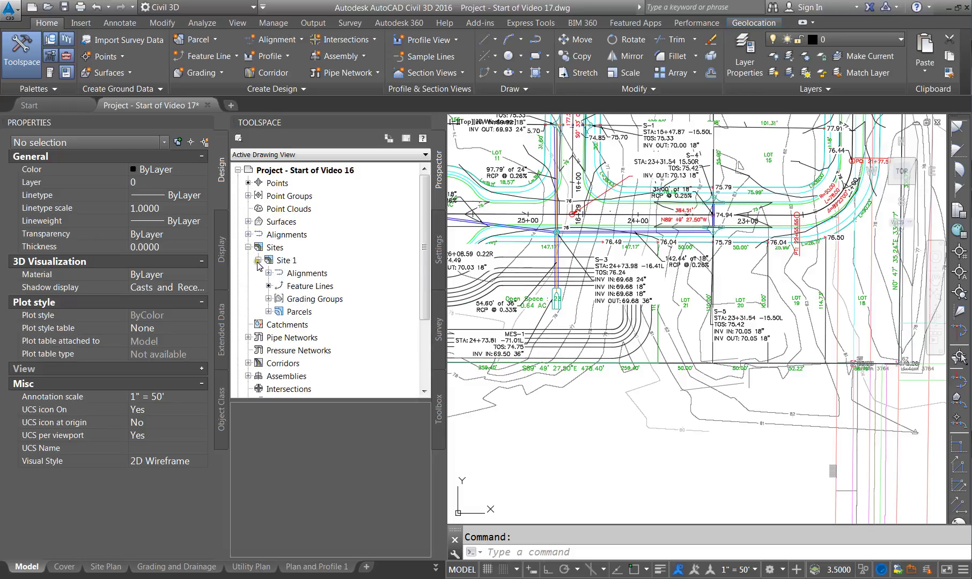
click(268, 312)
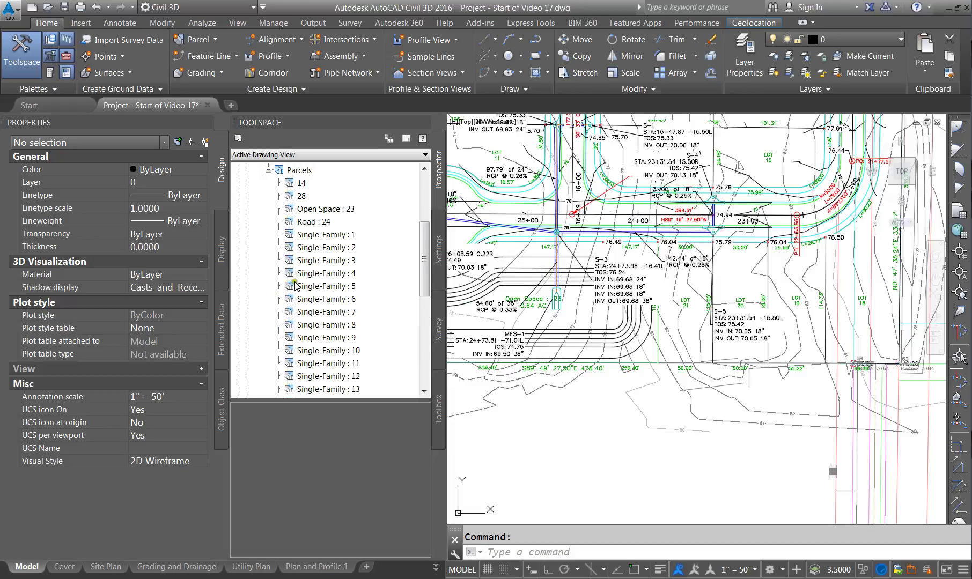
Step: Look through the Site 1 parcel list, checking parcels 14, 28 and the last Single-Family parcel
click(302, 183)
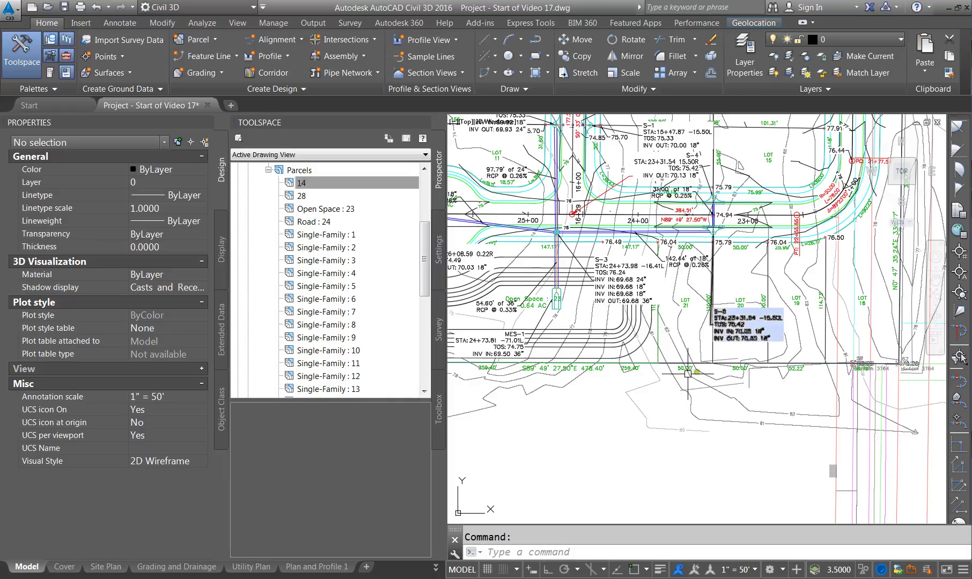
scroll(522, 219, down, 5)
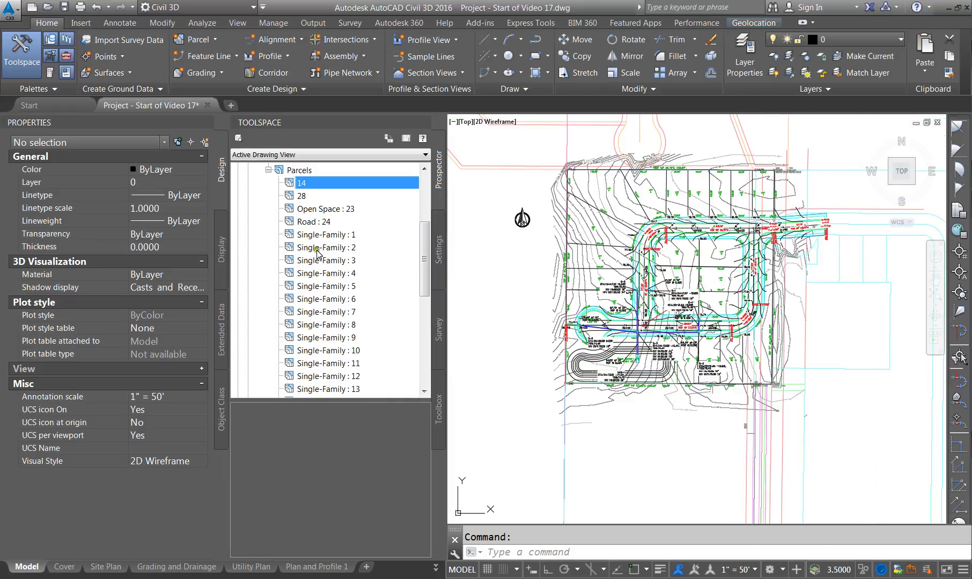
click(302, 198)
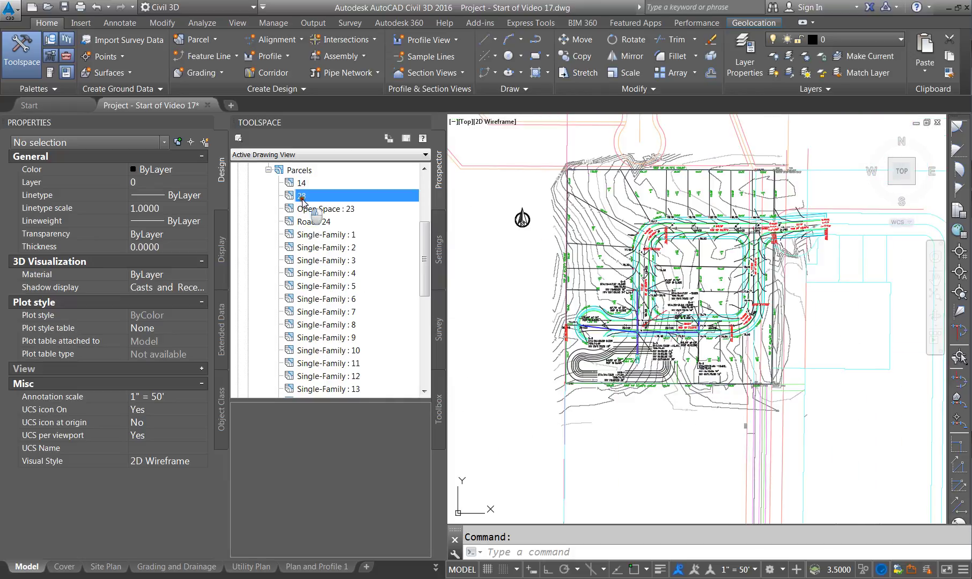
drag(428, 259, 427, 314)
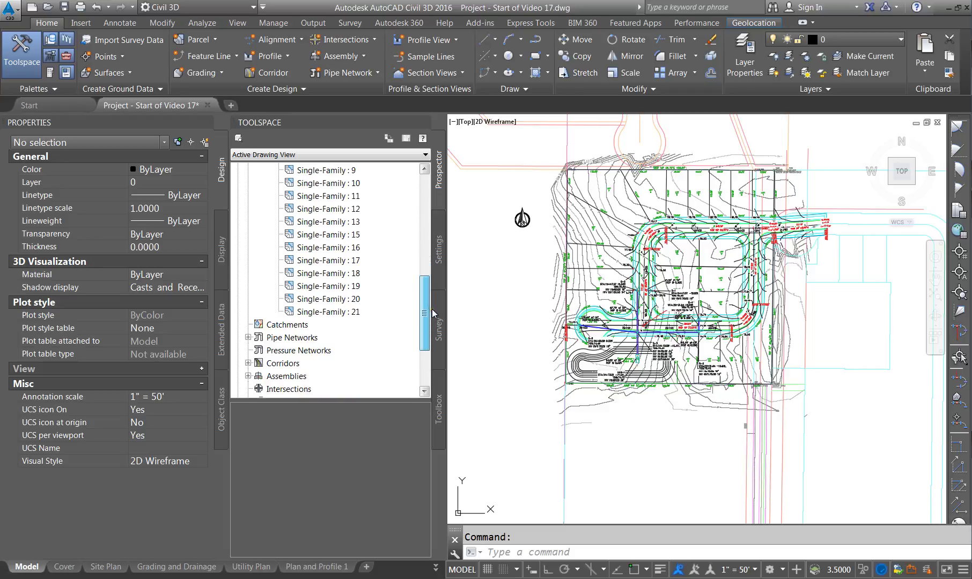
click(322, 312)
key(Escape)
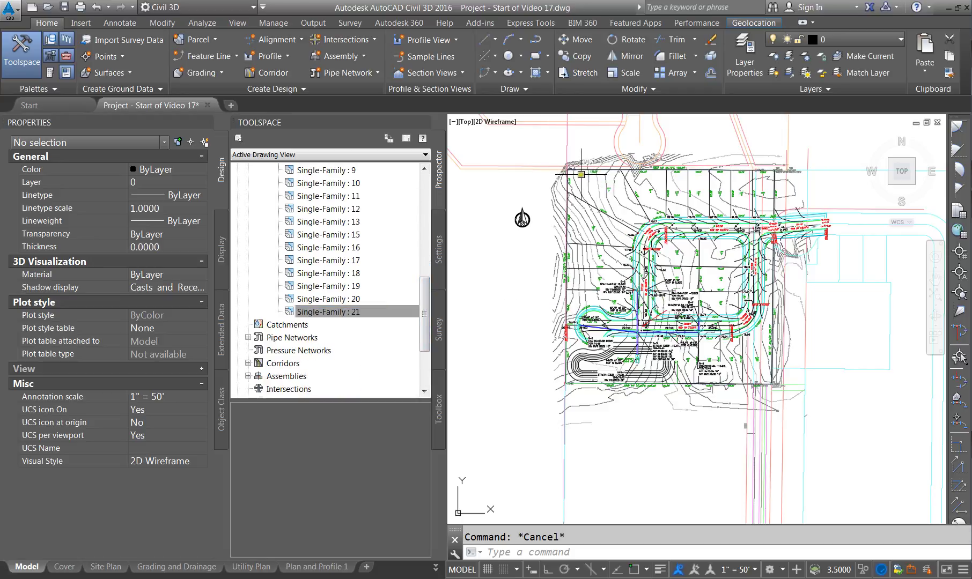
Step: Select the overall north, west, south and east boundary segments to examine the site outline
click(579, 170)
click(569, 201)
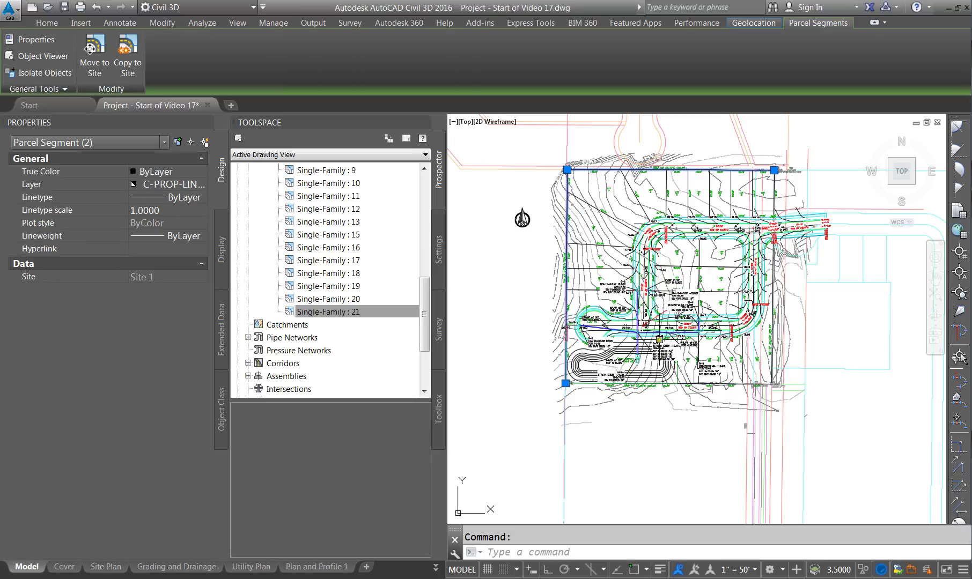
click(701, 383)
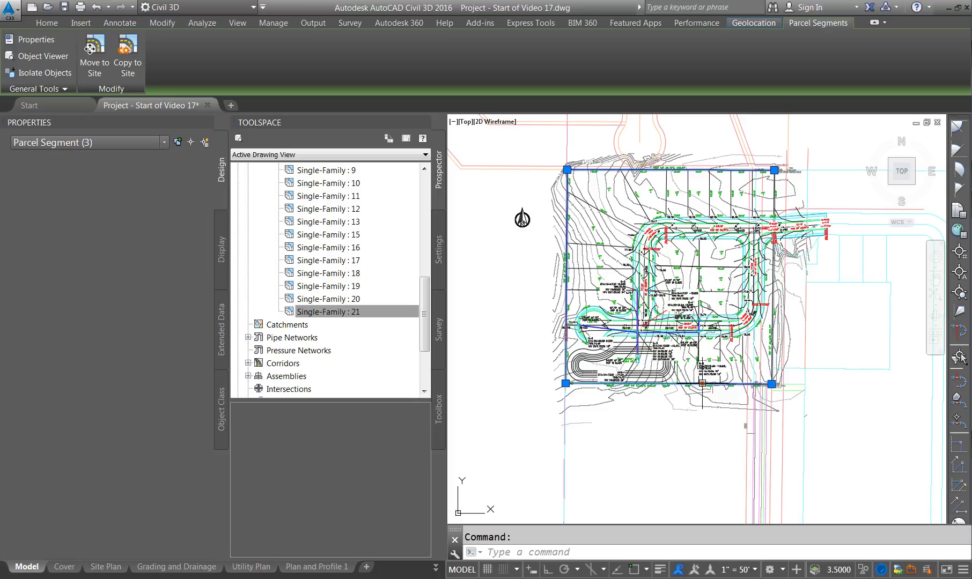
click(773, 346)
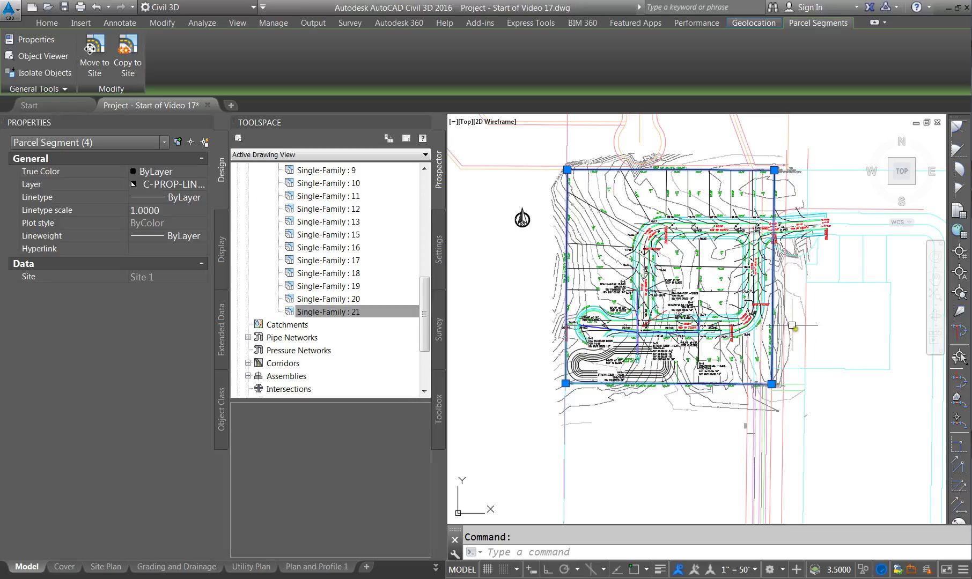
scroll(595, 247, up, 2)
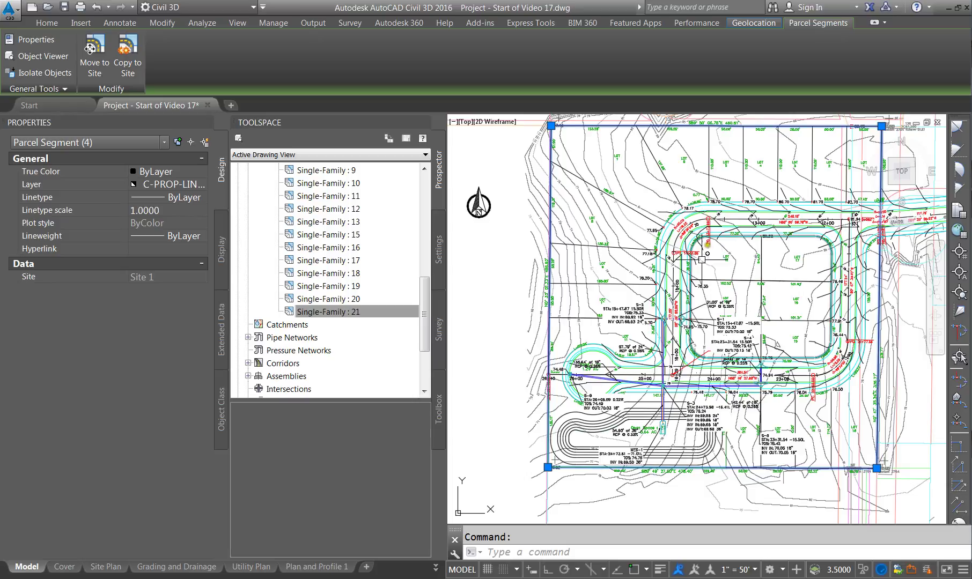
Step: Locate parcel 14 in the drawing by zooming to it from the Site 1 parcel list, and clear the boundary selection
click(332, 313)
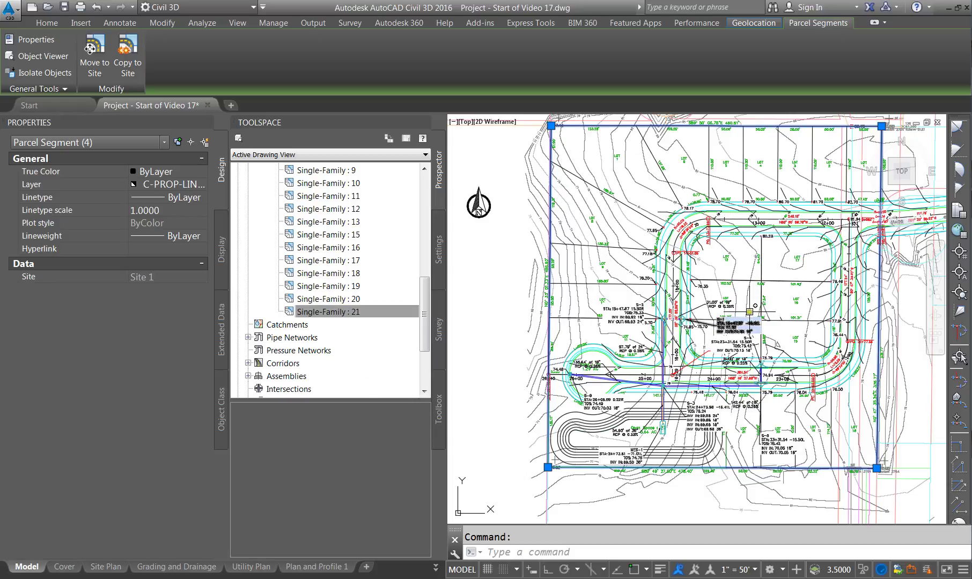
scroll(465, 379, down, 2)
click(354, 248)
scroll(345, 236, up, 4)
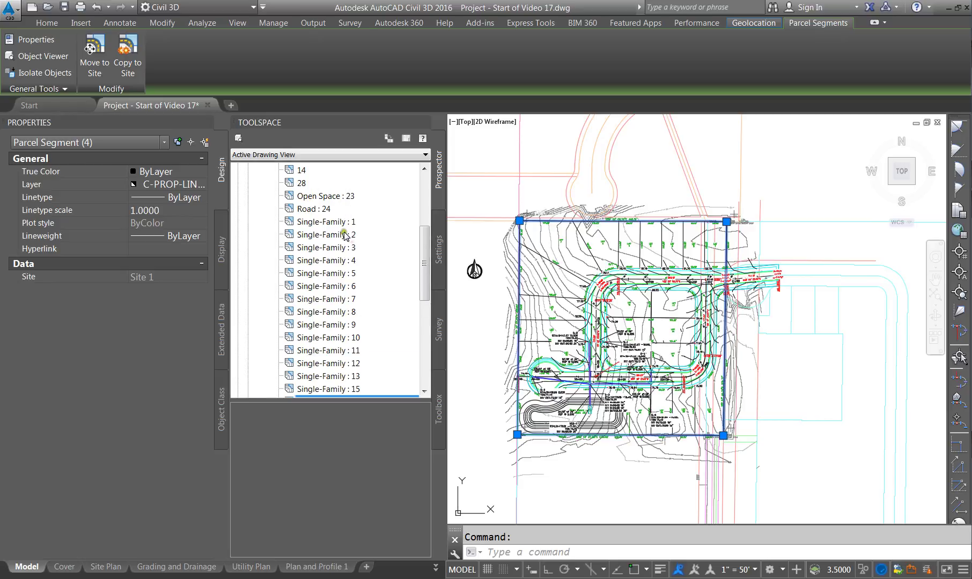
scroll(307, 200, up, 1)
click(304, 209)
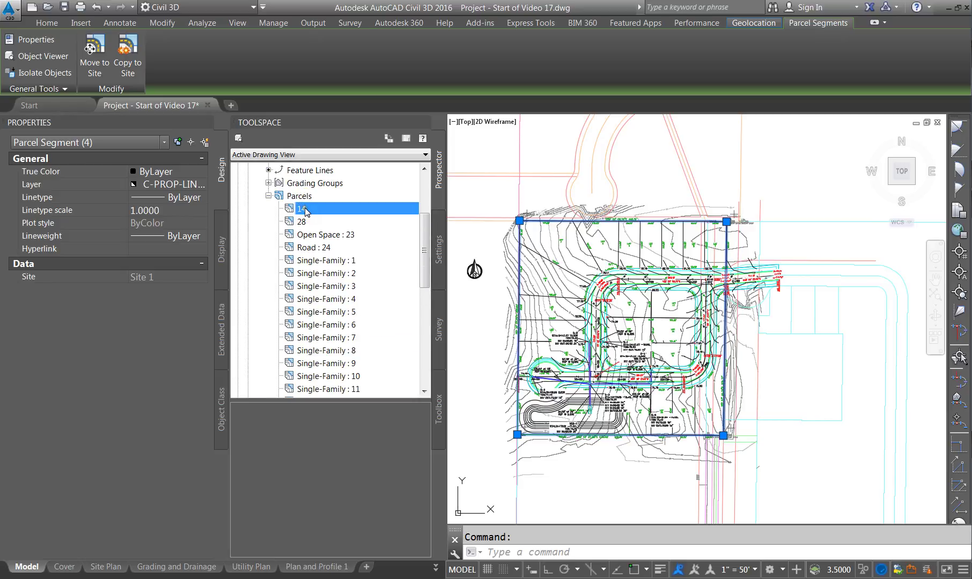
right_click(305, 209)
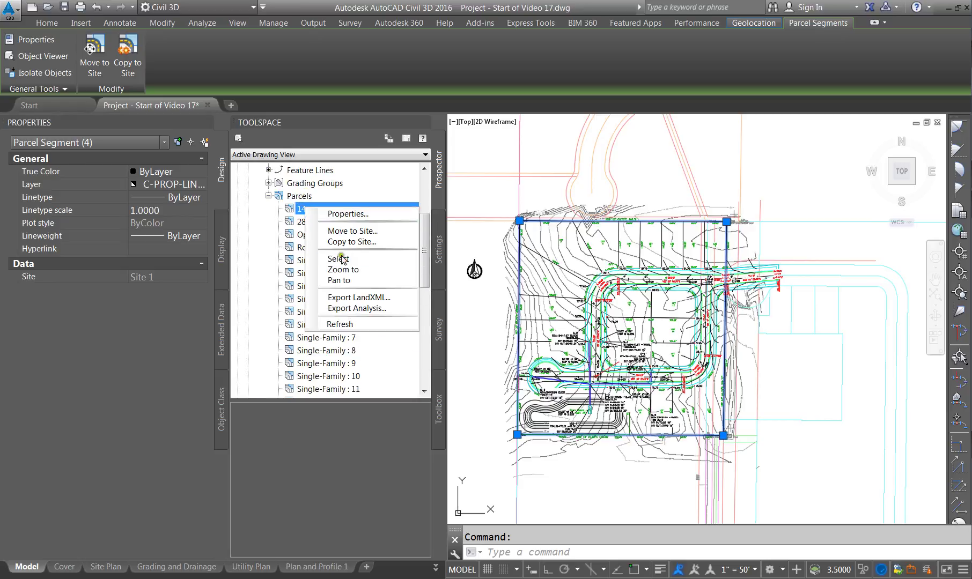
click(348, 273)
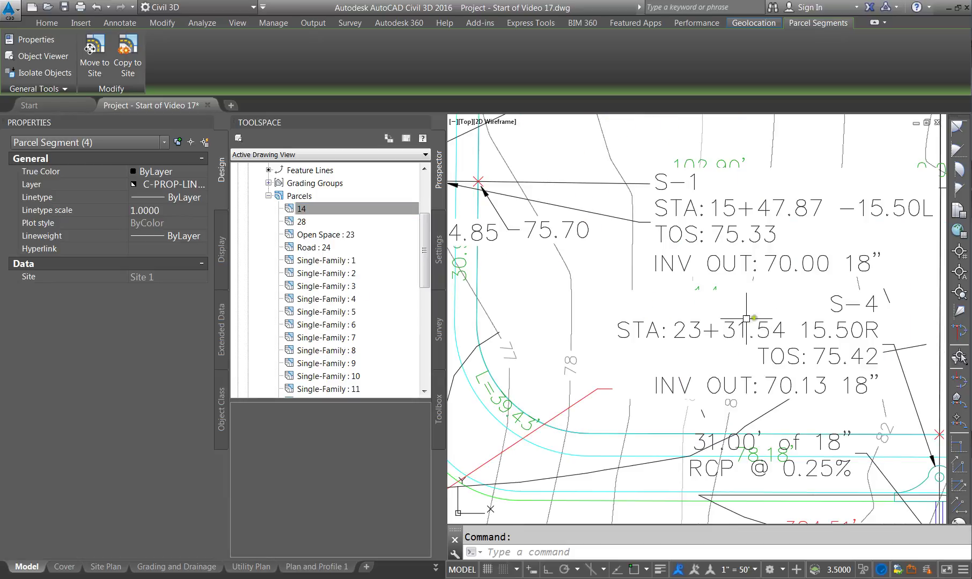
scroll(687, 279, down, 5)
key(Escape)
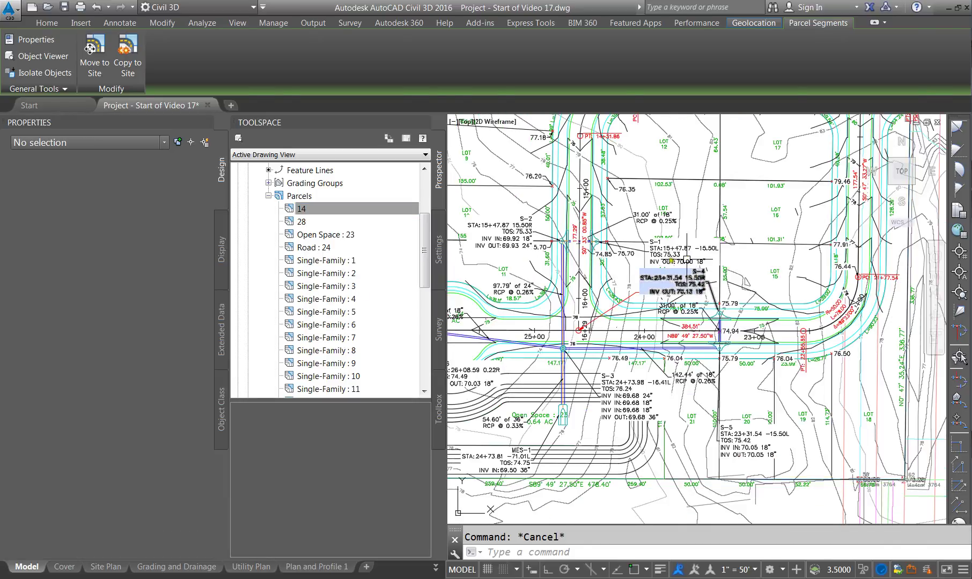
Step: On the Site Plan layout, move the BP: 20+00.00 label northwest of the road intersection, clear of the centerline
click(110, 567)
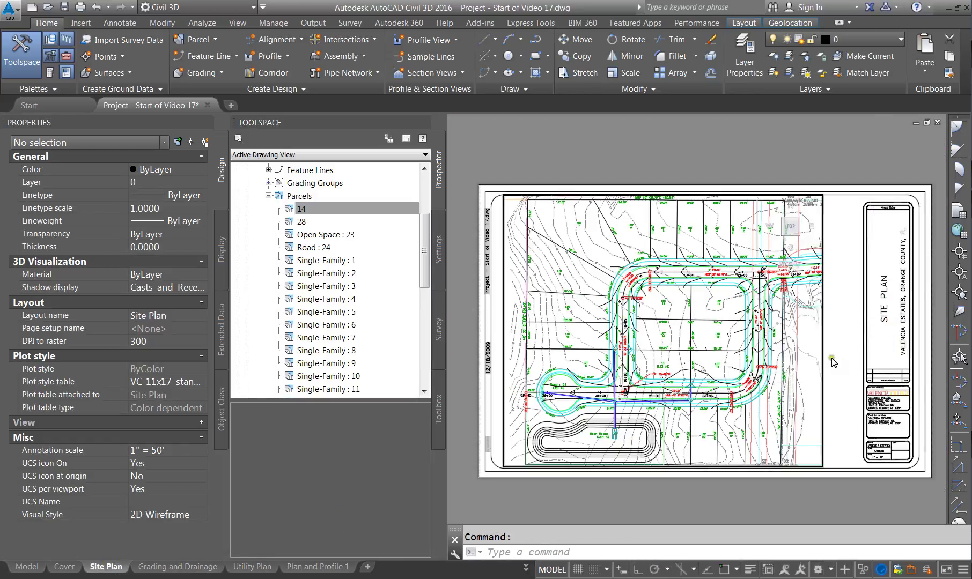
scroll(789, 384, up, 2)
scroll(738, 213, up, 4)
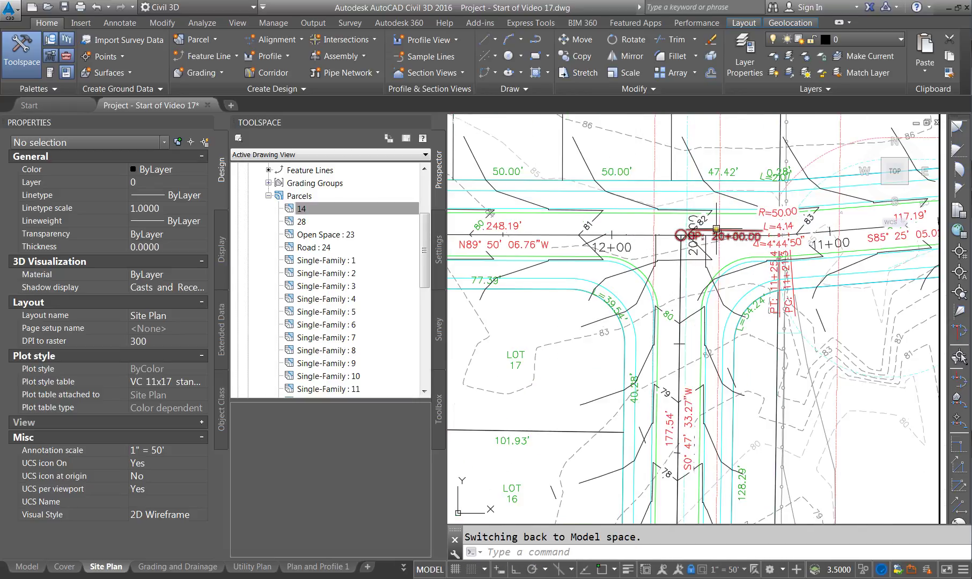
click(713, 212)
click(680, 235)
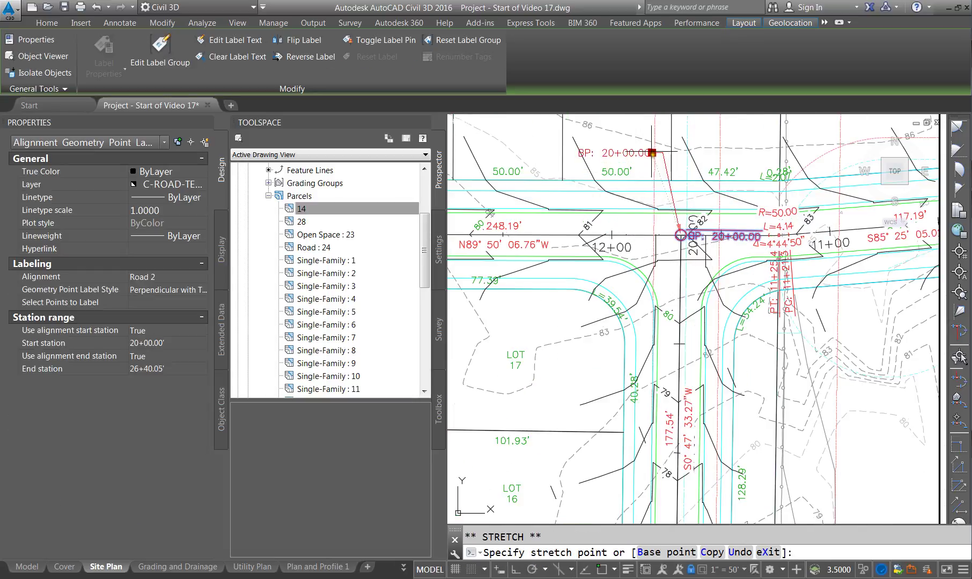
click(648, 148)
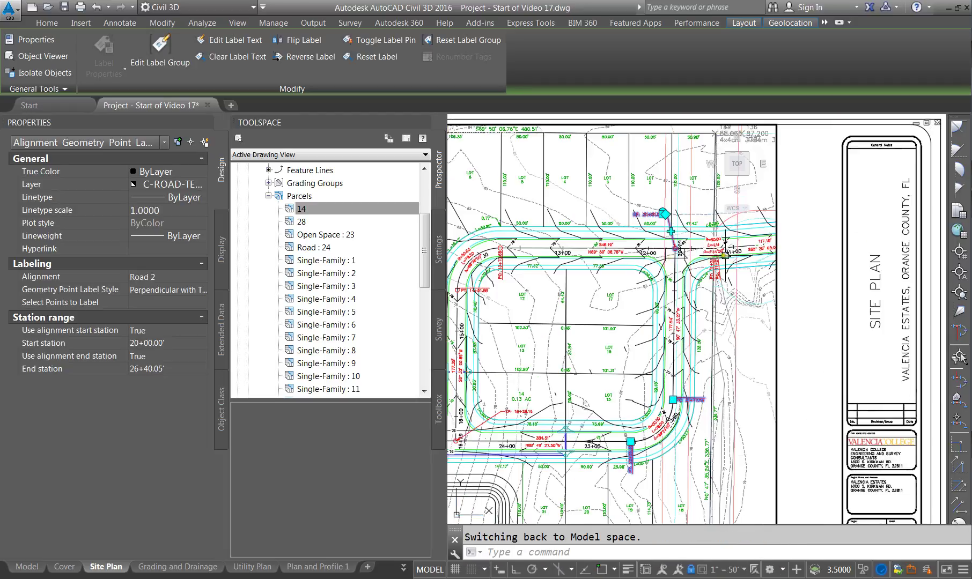
Step: Move the R=50.00, L=4.14 curve label southeast of the road, clear of the PT and PC station labels
click(702, 227)
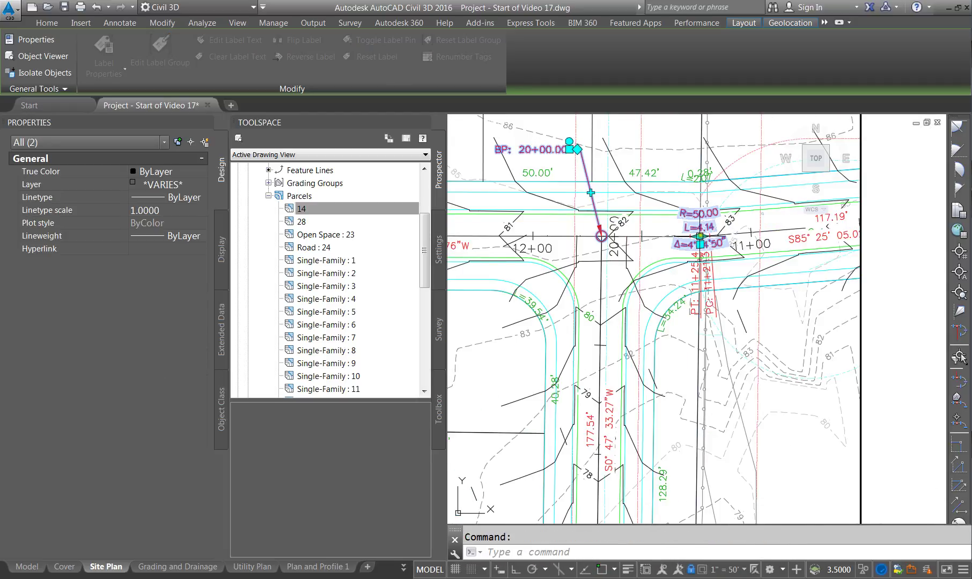
click(700, 237)
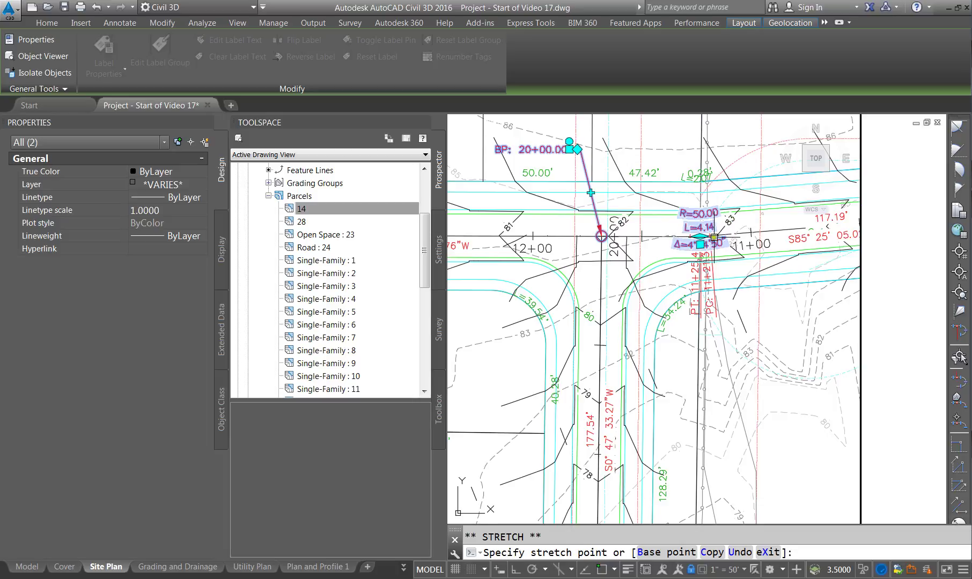
key(Escape)
click(700, 245)
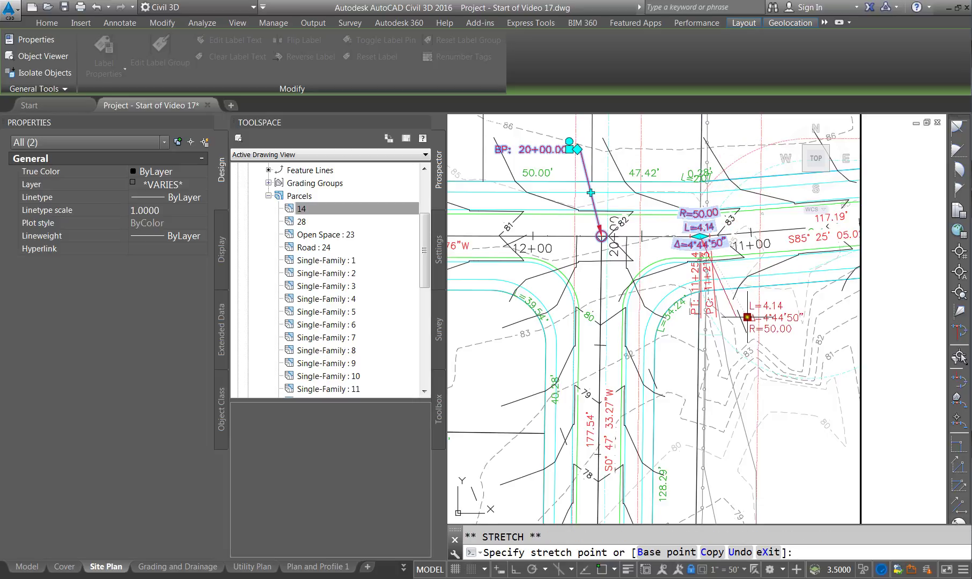
click(765, 297)
key(Escape)
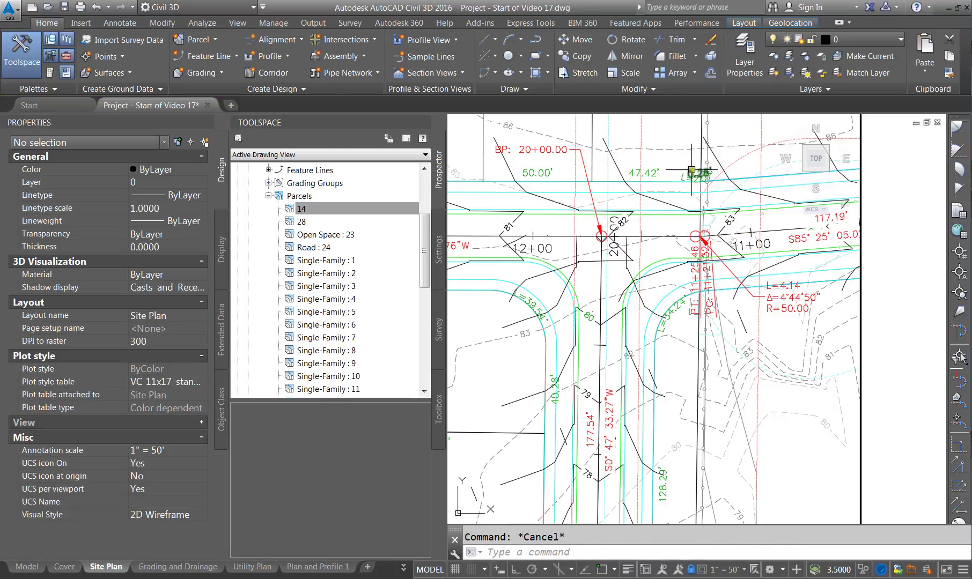
click(684, 175)
click(697, 181)
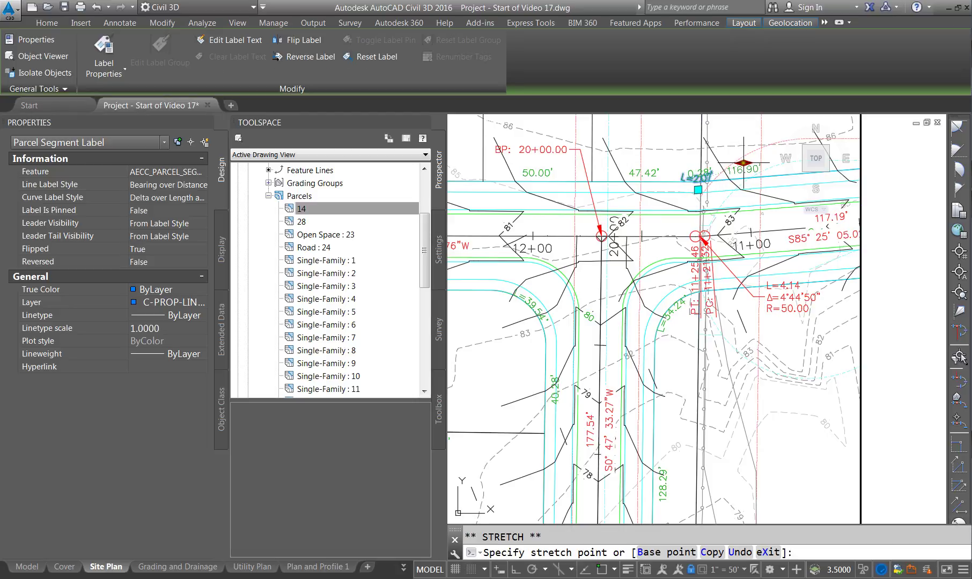
key(Escape)
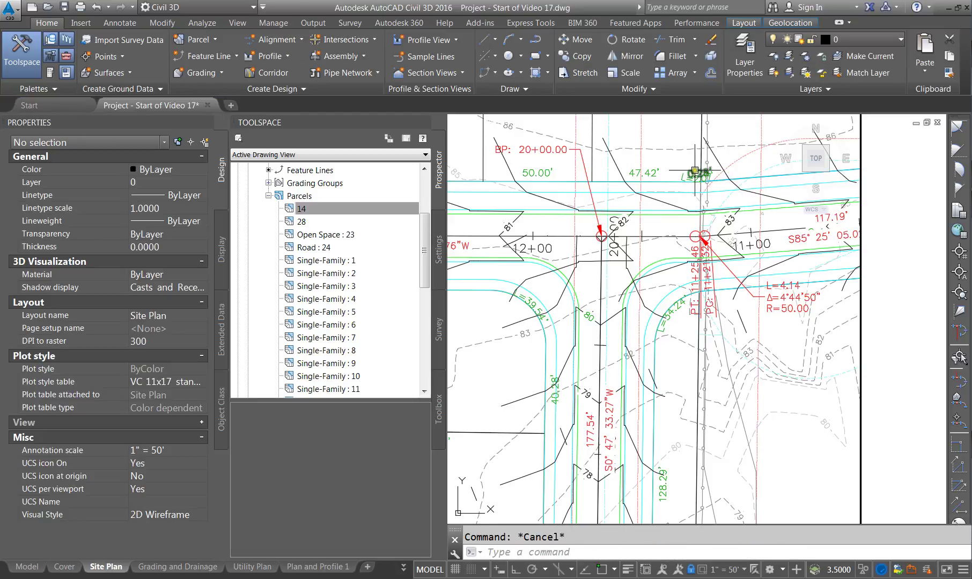
Step: Slide the 0.28' parcel segment label east onto the adjoining 116.90' segment, clear of the L=2.07' curve label
click(694, 170)
click(701, 182)
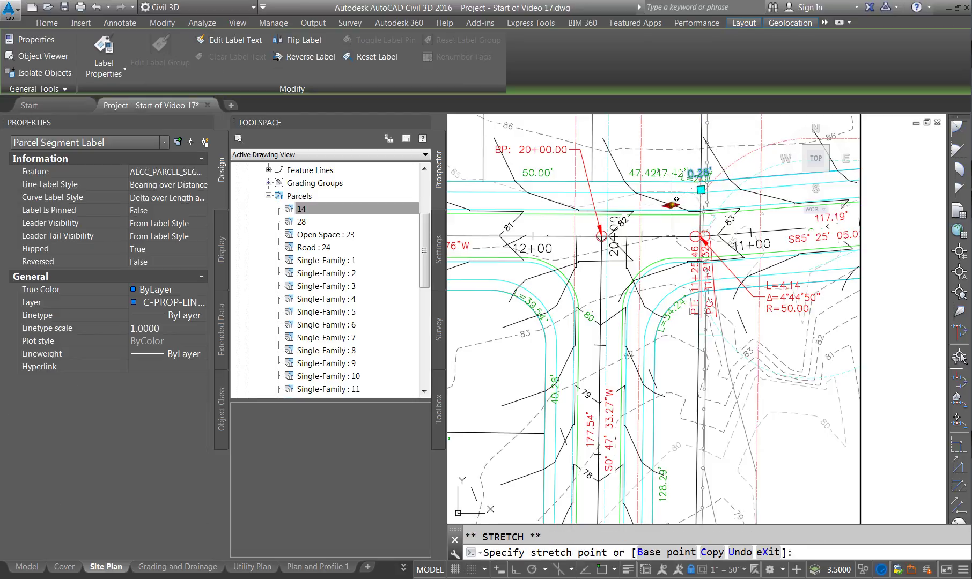
click(741, 168)
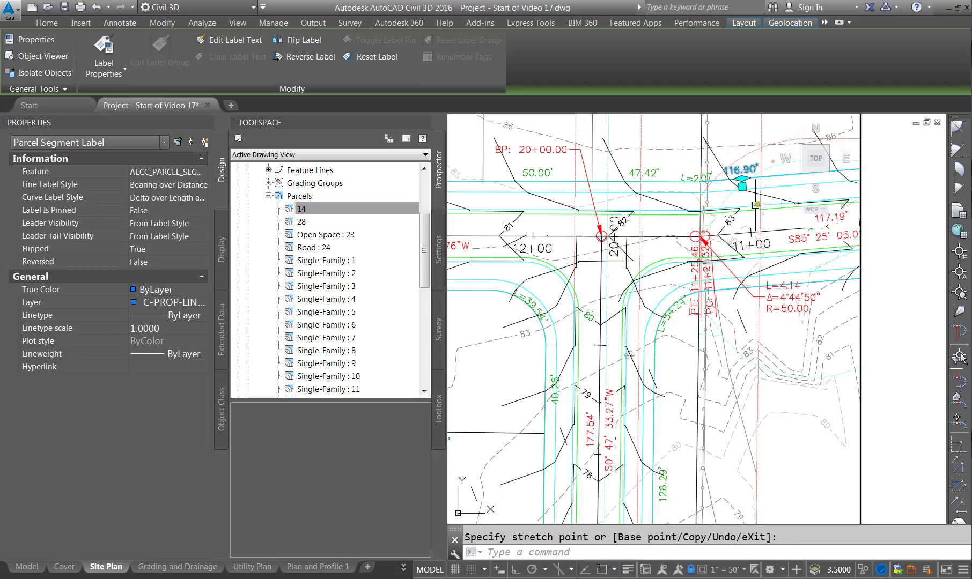
scroll(705, 213, down, 8)
scroll(676, 300, up, 2)
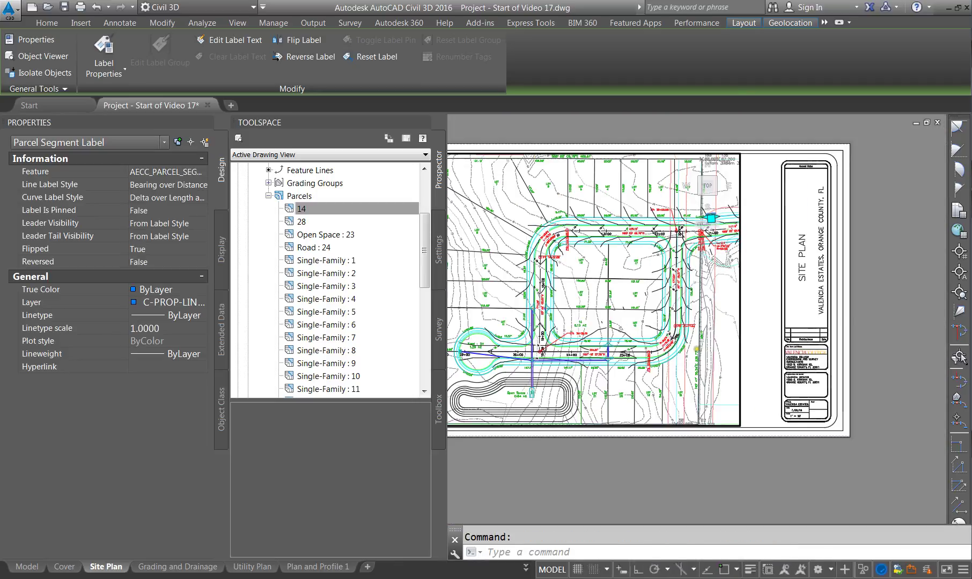
double_click(608, 317)
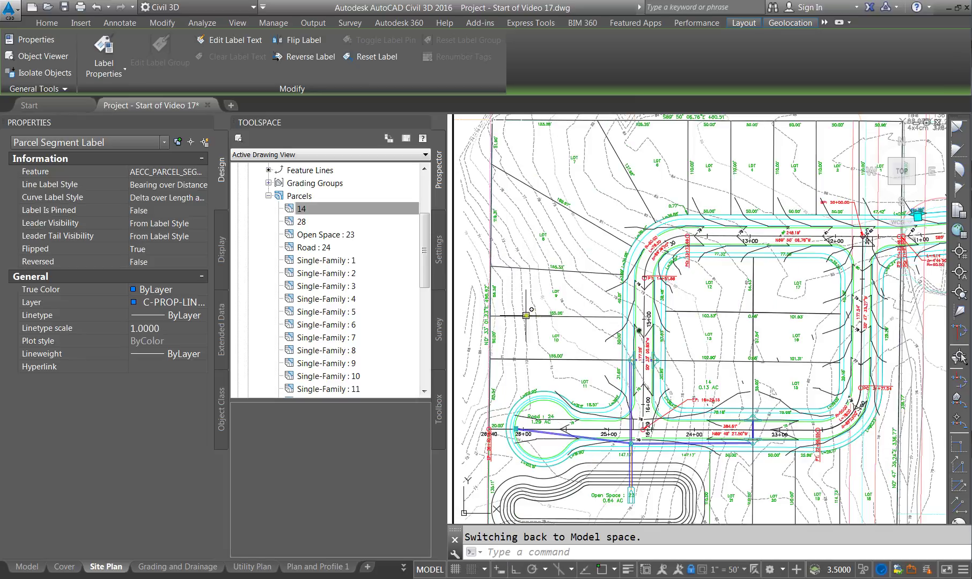
key(Return)
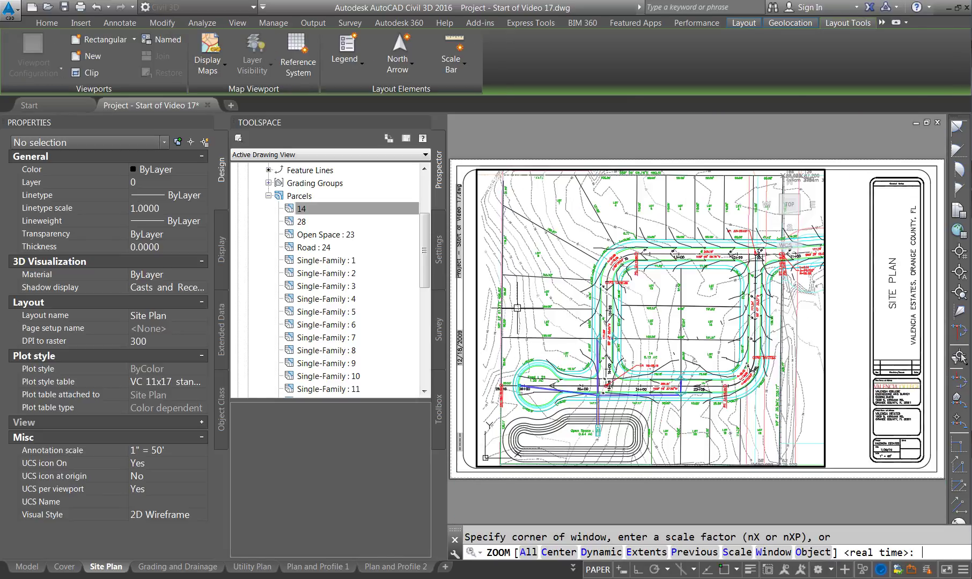
key(Escape)
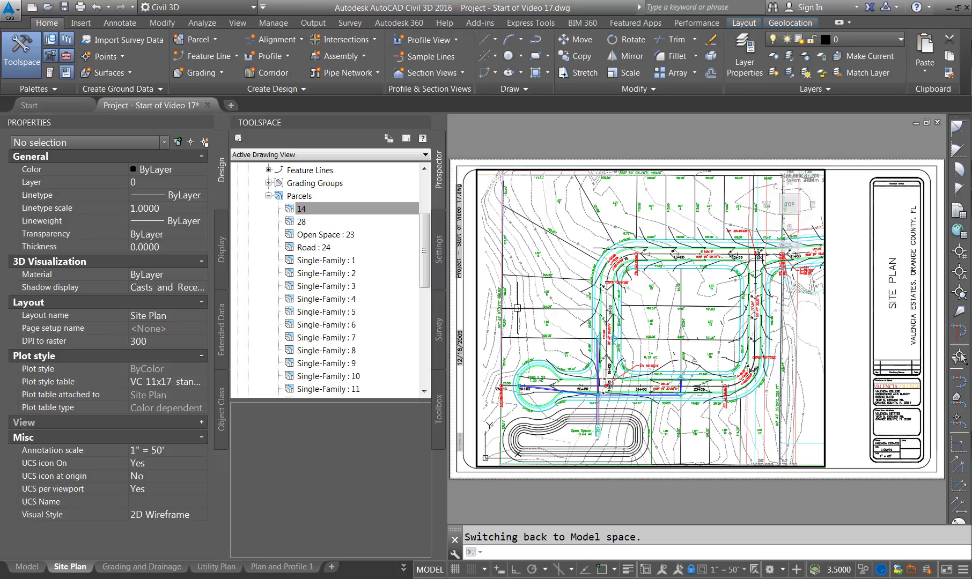